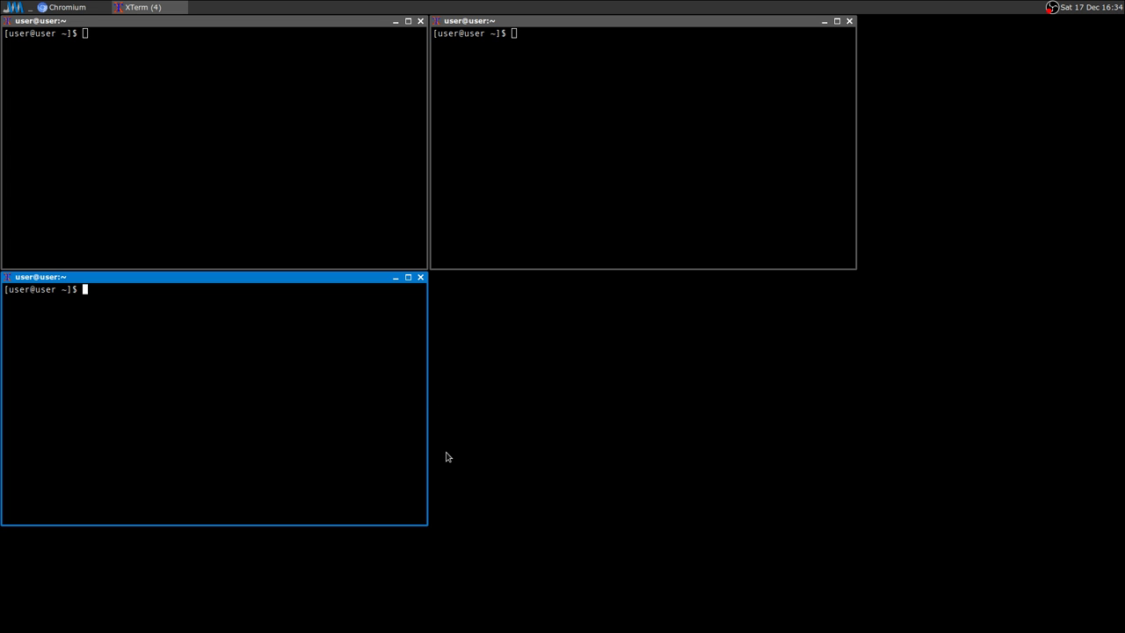
Run the Fallout launch script from .shortcuts in the first terminal and dismiss the .NET Framework 3.0 setup error.
click(202, 115)
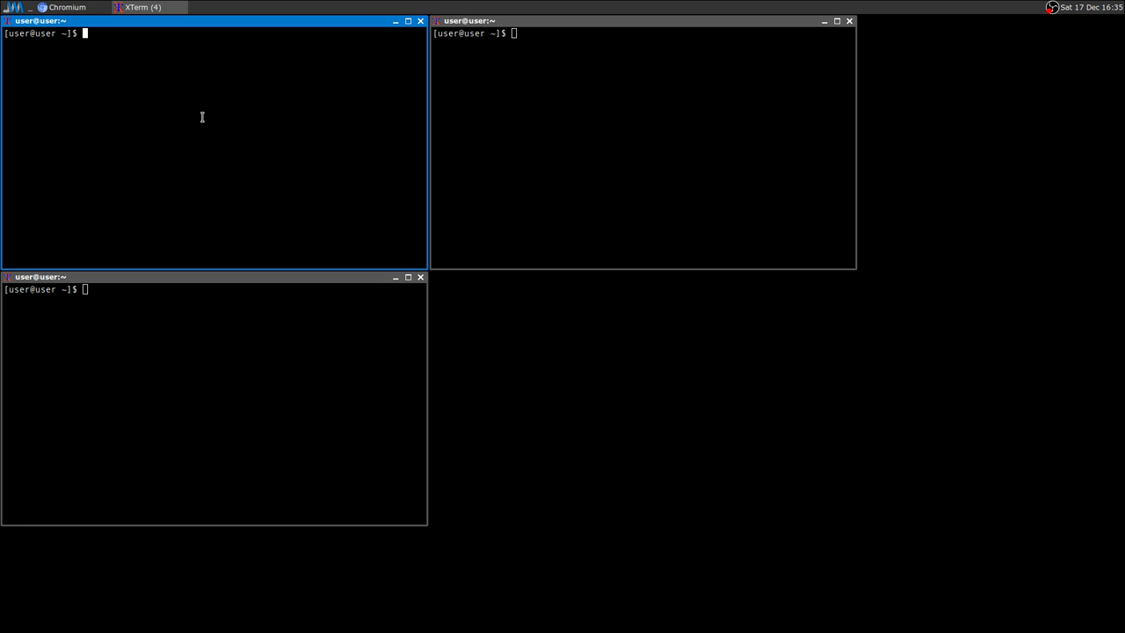
text(.shortcuts/fal)
key(Tab)
key(Return)
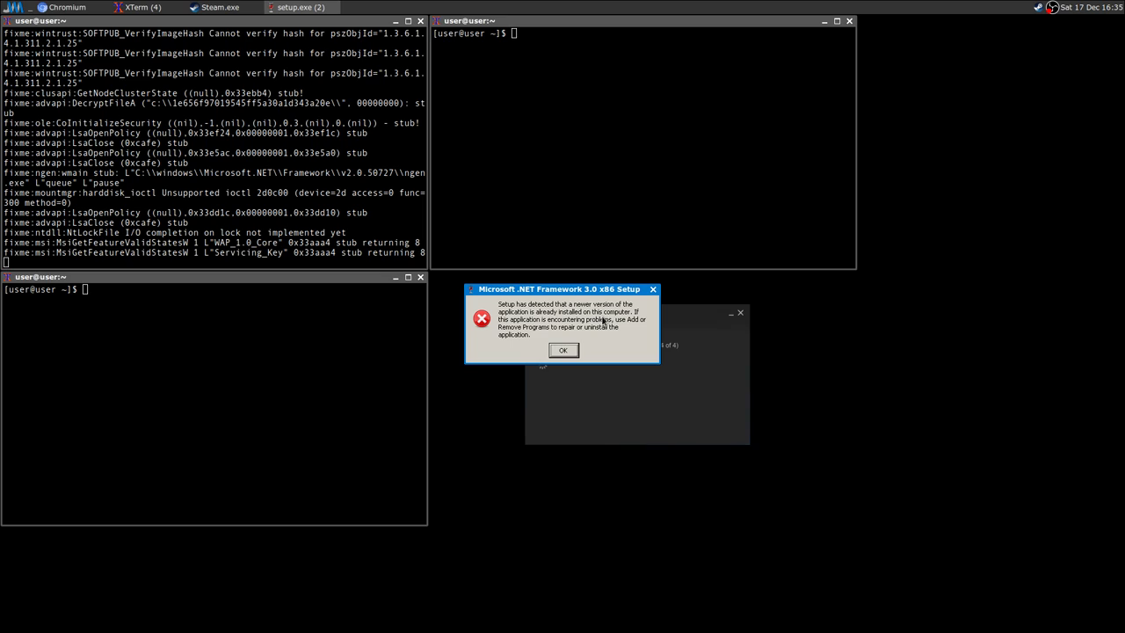
click(564, 351)
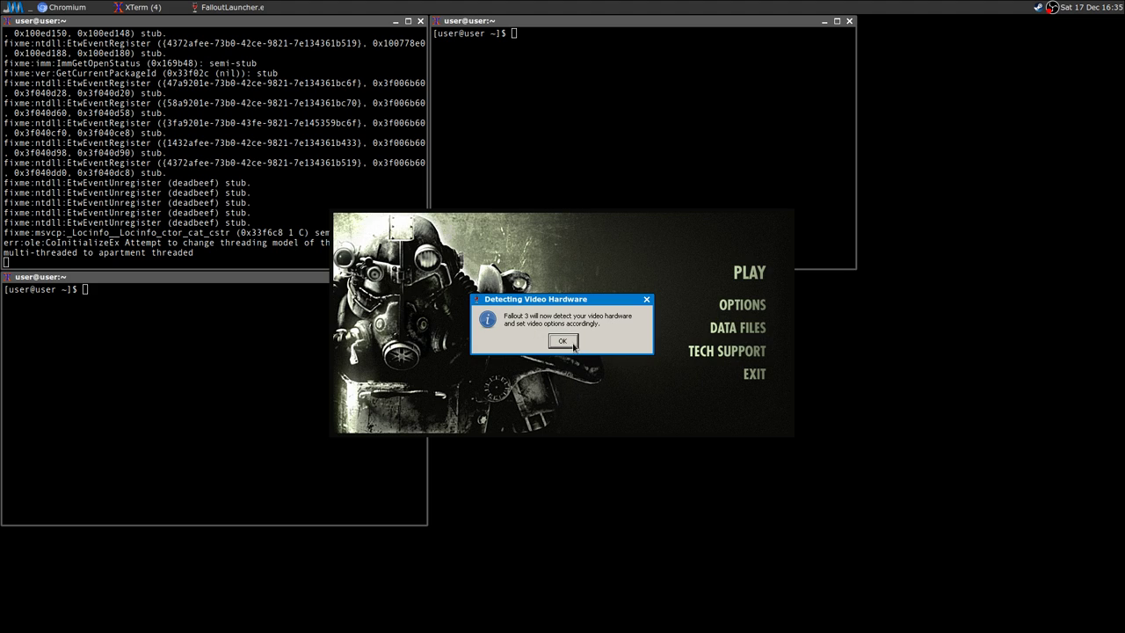
Accept the automatic video detection, check the graphics adapter in the launcher's options without saving, and exit the launcher.
click(567, 344)
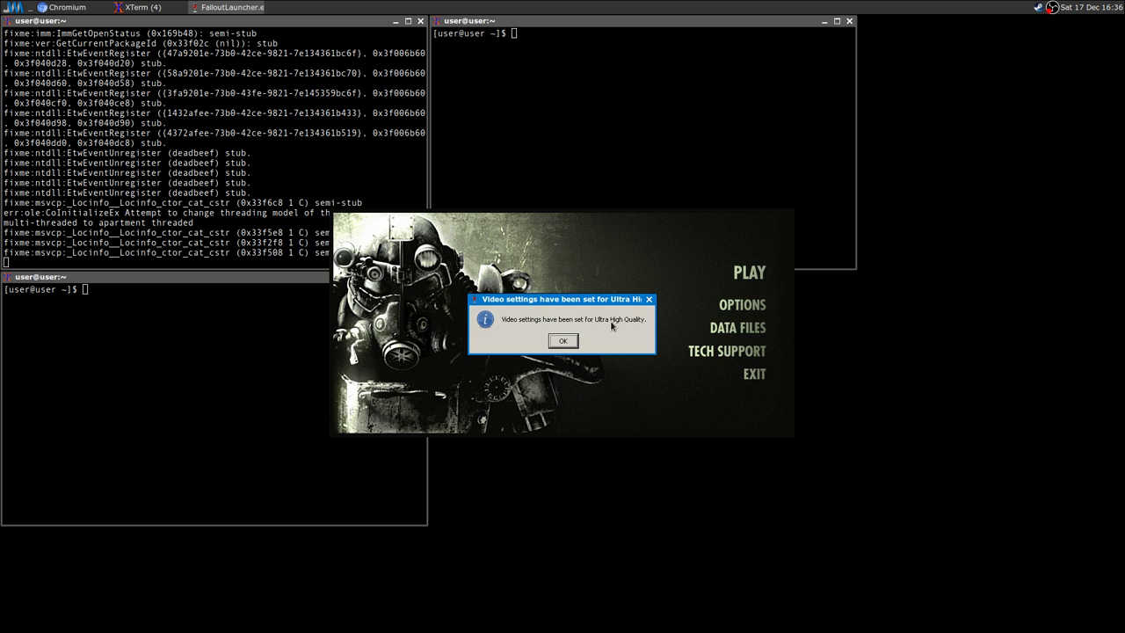
click(570, 342)
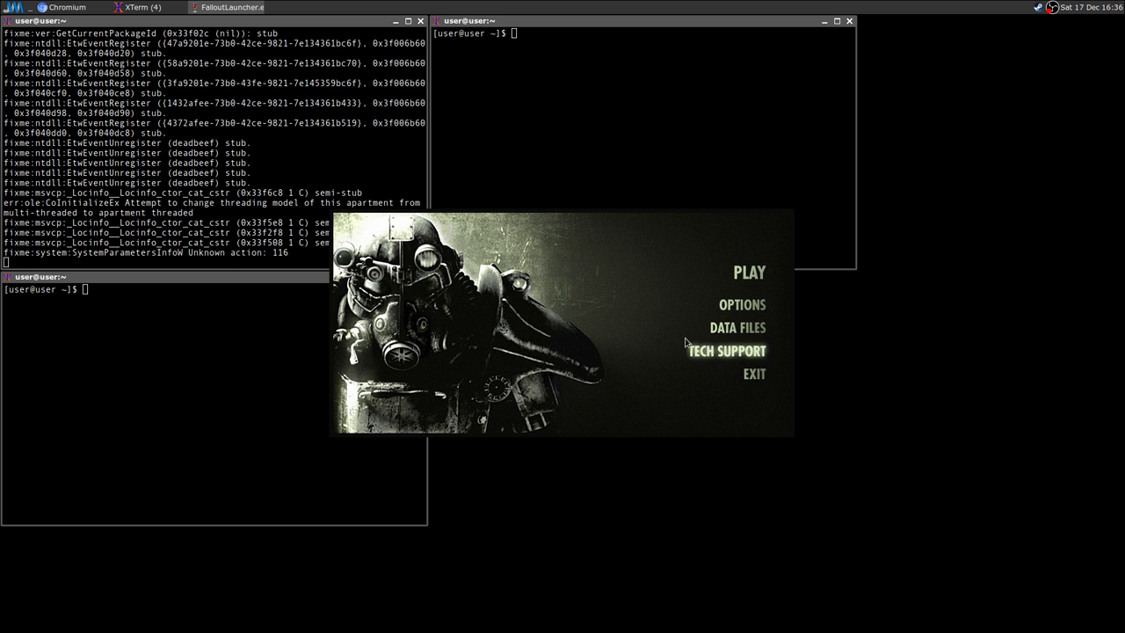
click(736, 310)
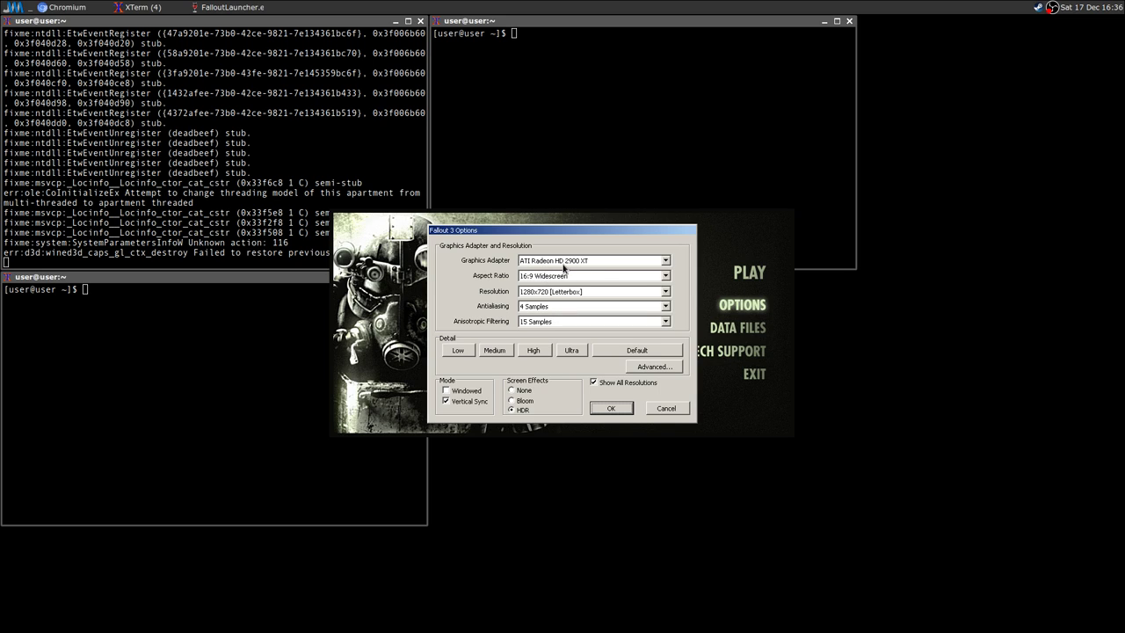
click(679, 409)
click(756, 378)
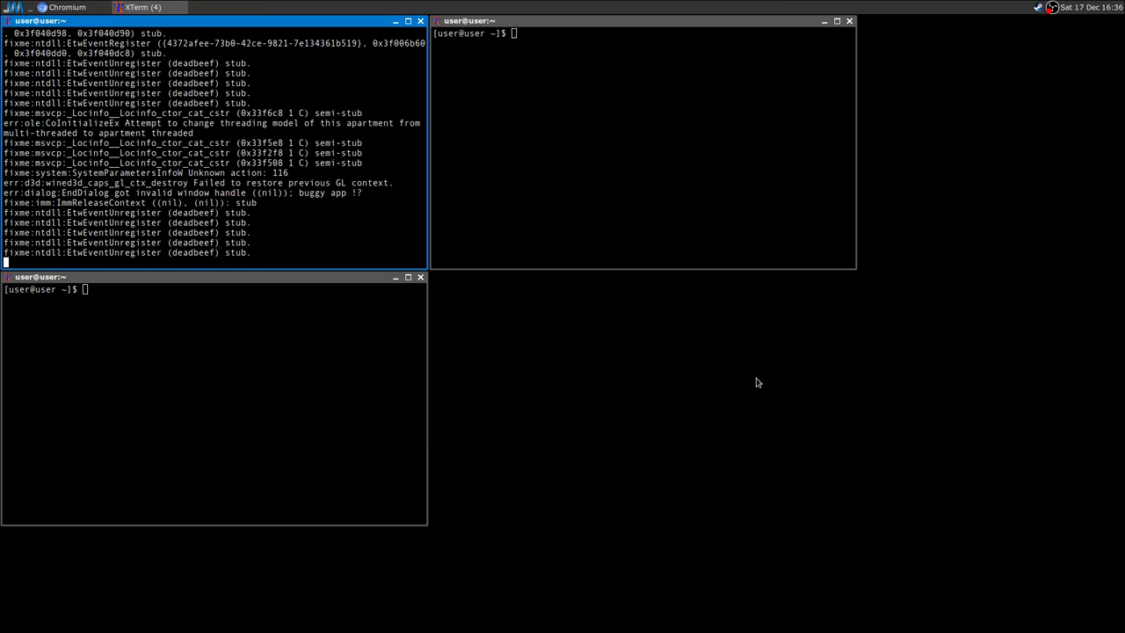
Run winecfg for the ~/.wineprefix/fallout3/ prefix and enable Gallium Nine for better D3D9 graphic performance.
click(236, 353)
key(Up)
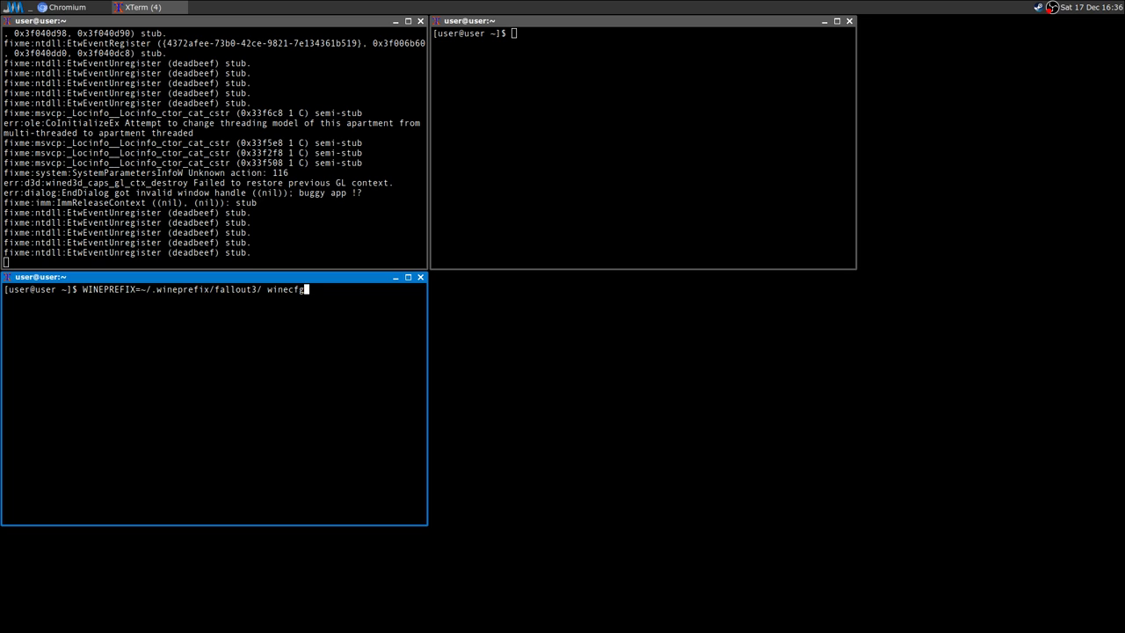
key(Return)
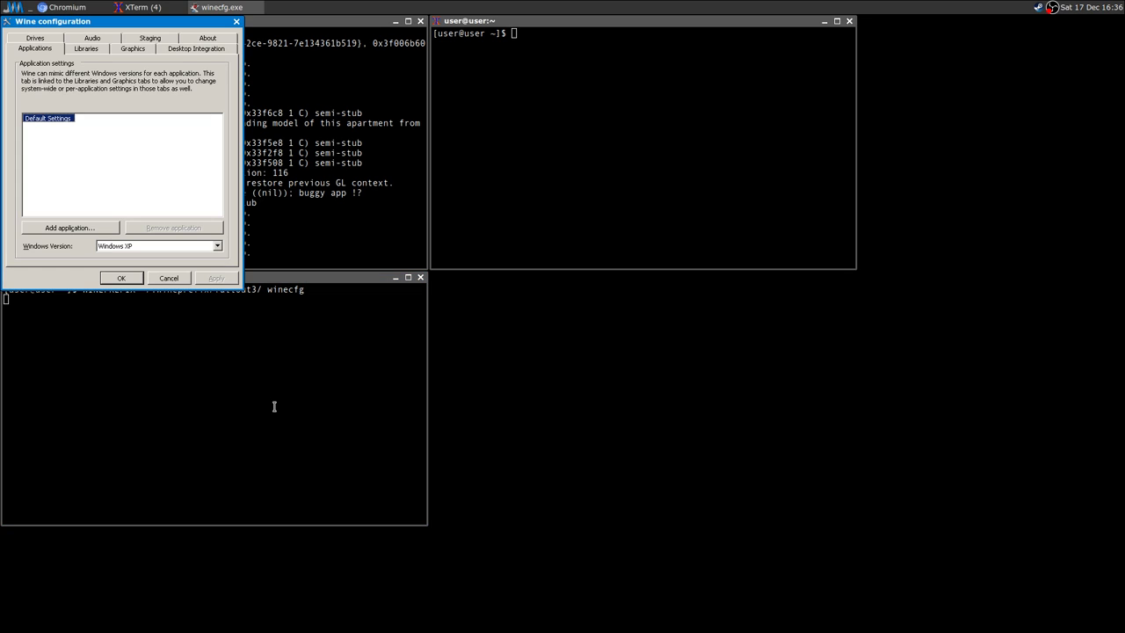
click(150, 39)
click(25, 169)
click(218, 280)
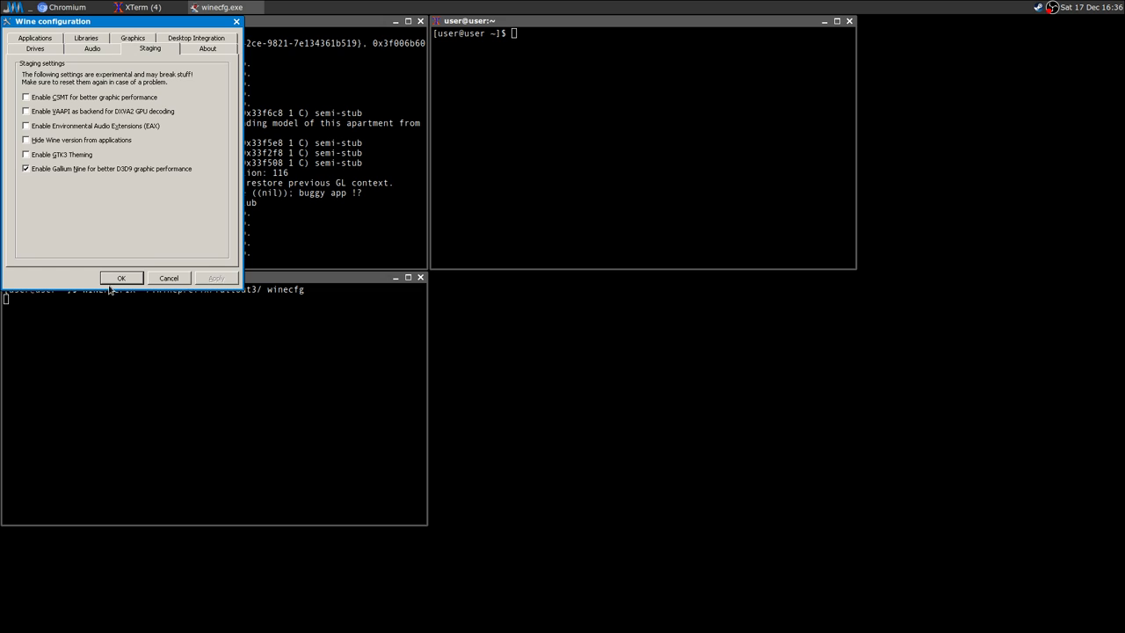
click(114, 280)
Relaunch Fallout 3 - Game of the Year Edition through Steam, accept the video hardware detection, and open the launcher's options.
right_click(1040, 7)
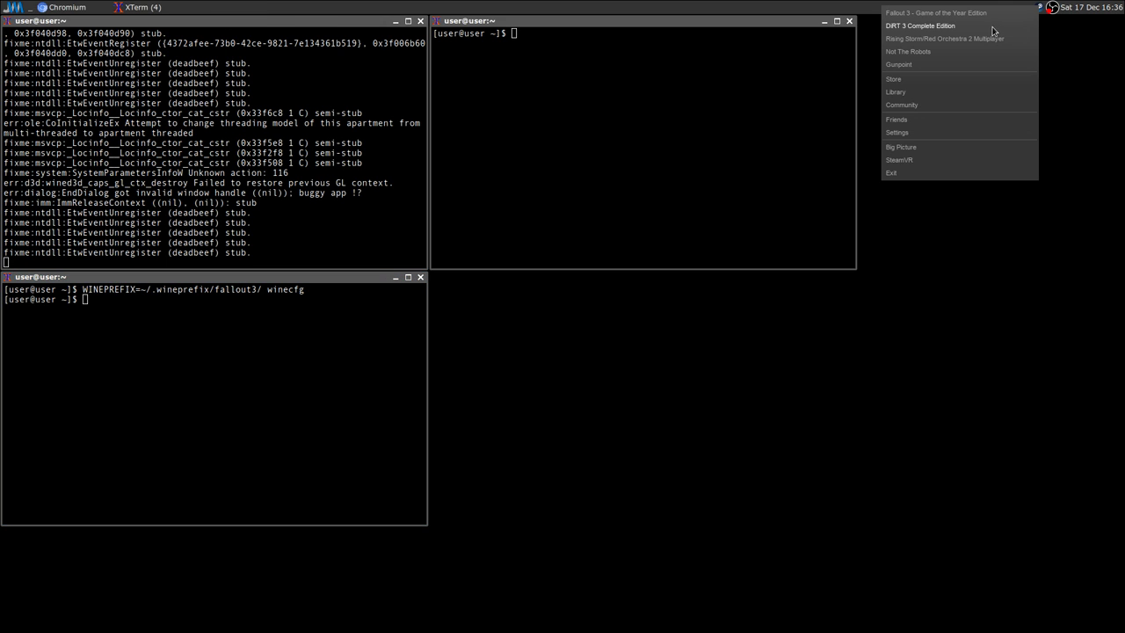
click(987, 17)
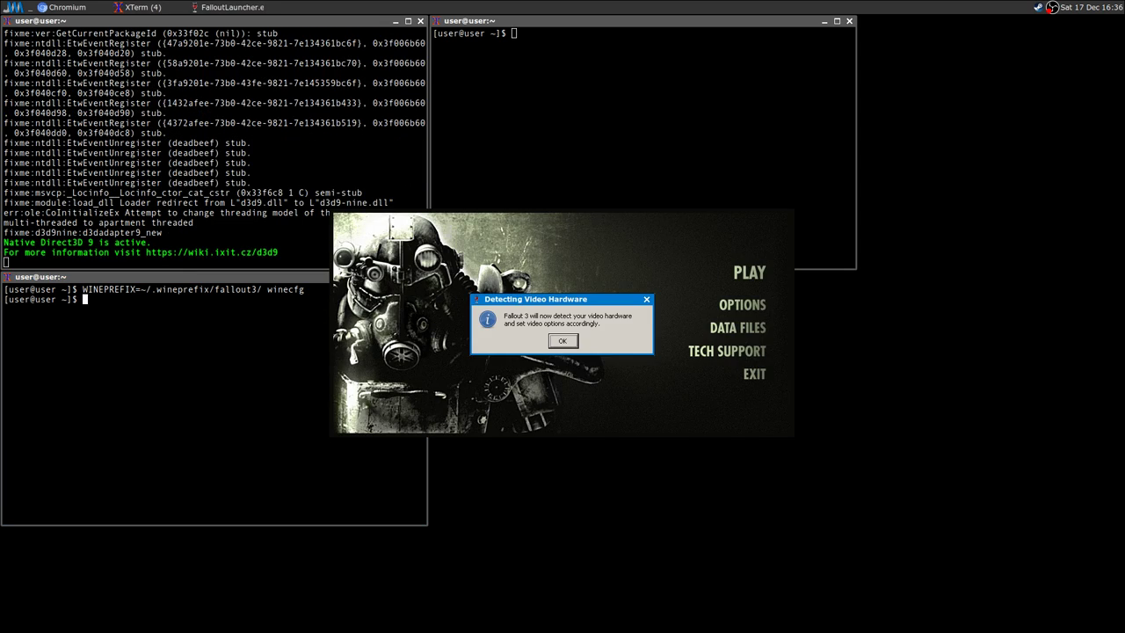
click(555, 342)
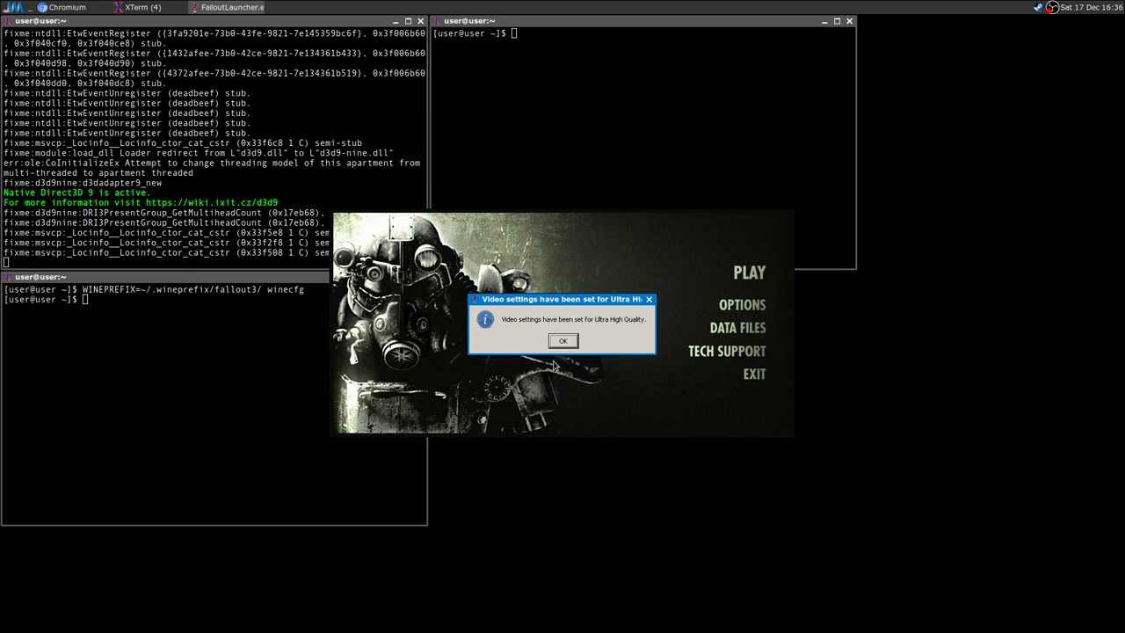
click(554, 343)
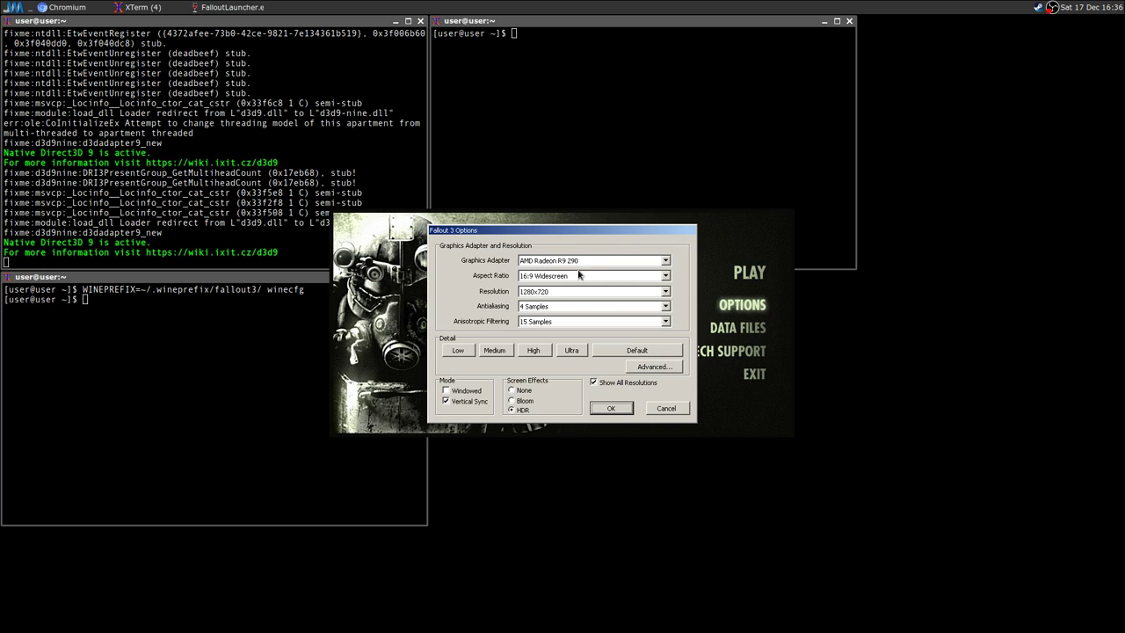
Turn off Show All Resolutions, set the resolution to 1920x1080 and the detail to High, and save the options.
click(594, 384)
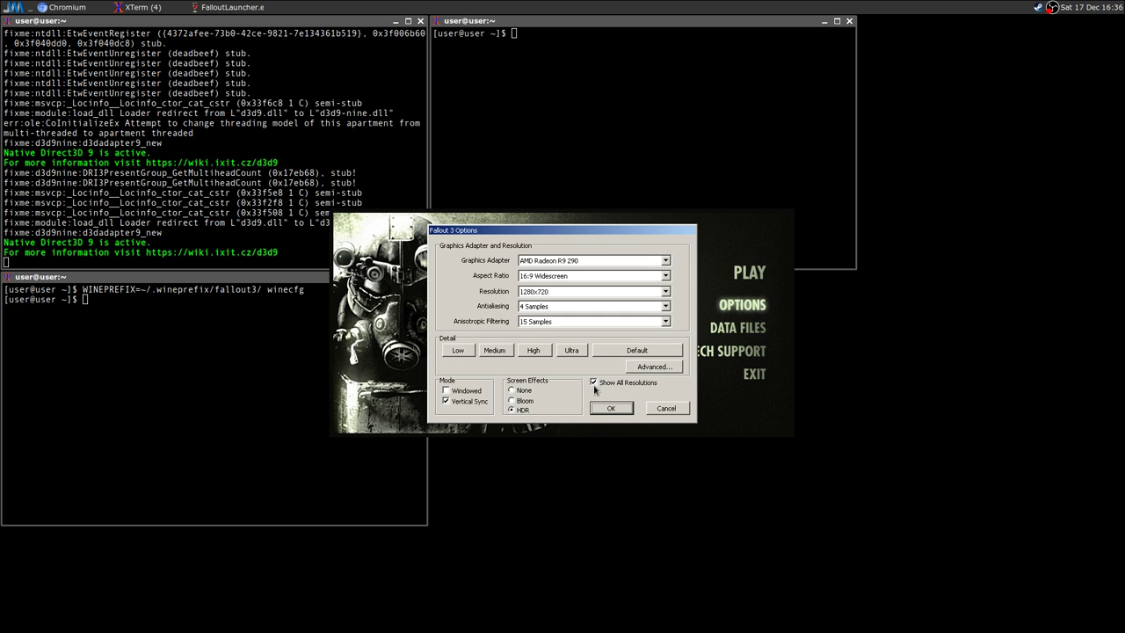
click(665, 291)
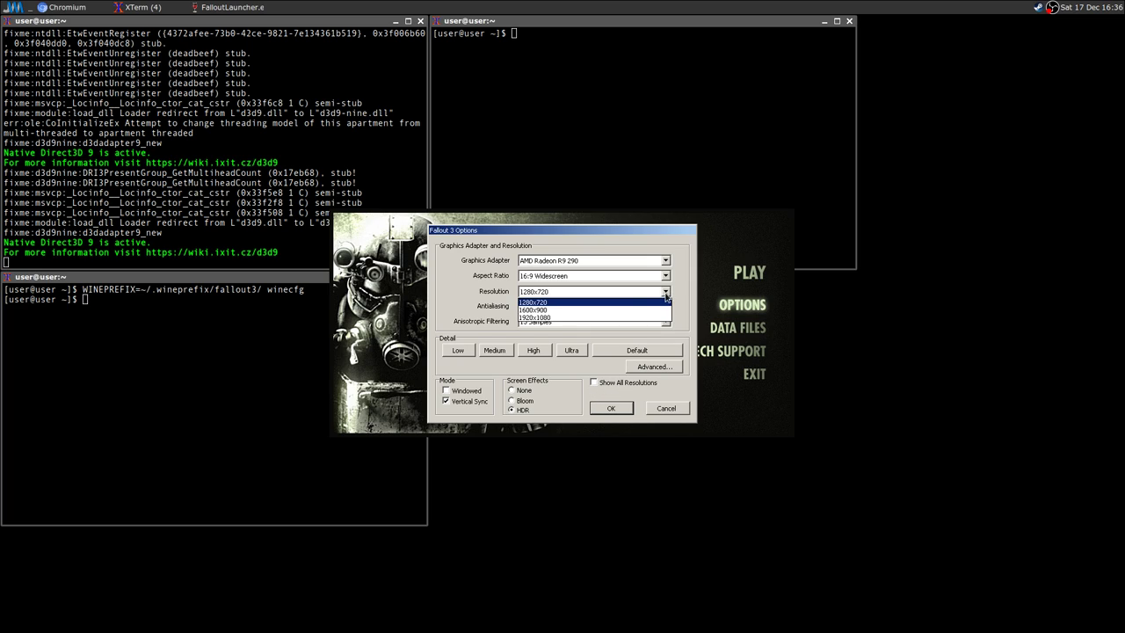
click(549, 321)
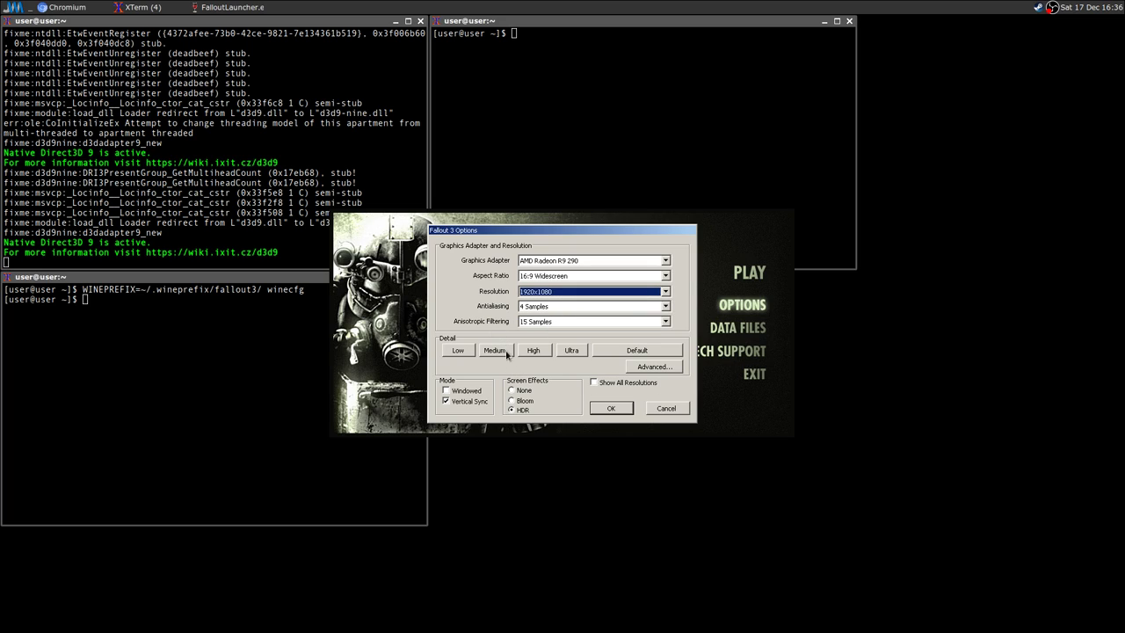
click(544, 355)
click(560, 344)
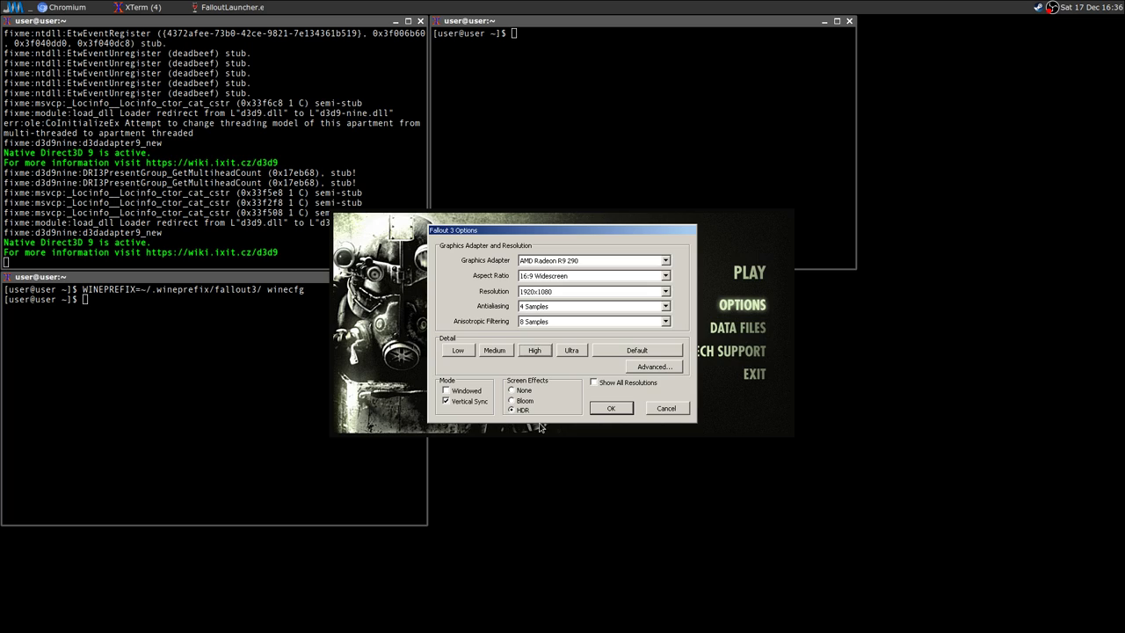
click(448, 402)
click(446, 404)
click(610, 408)
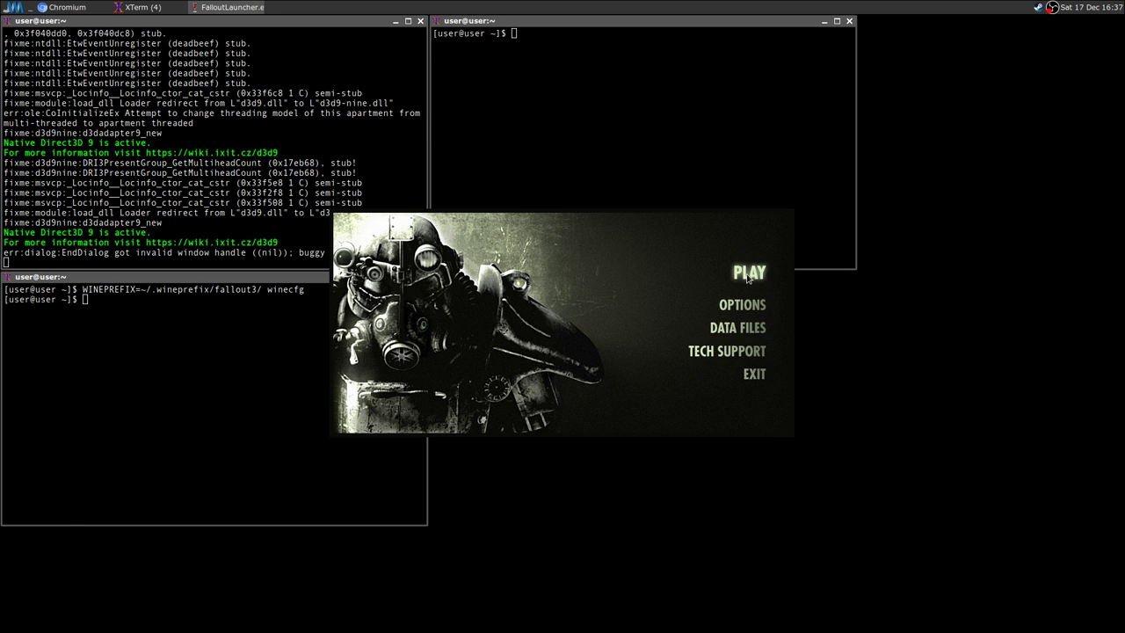
Start Fallout 3 from the launcher and continue the most recent saved game.
click(748, 276)
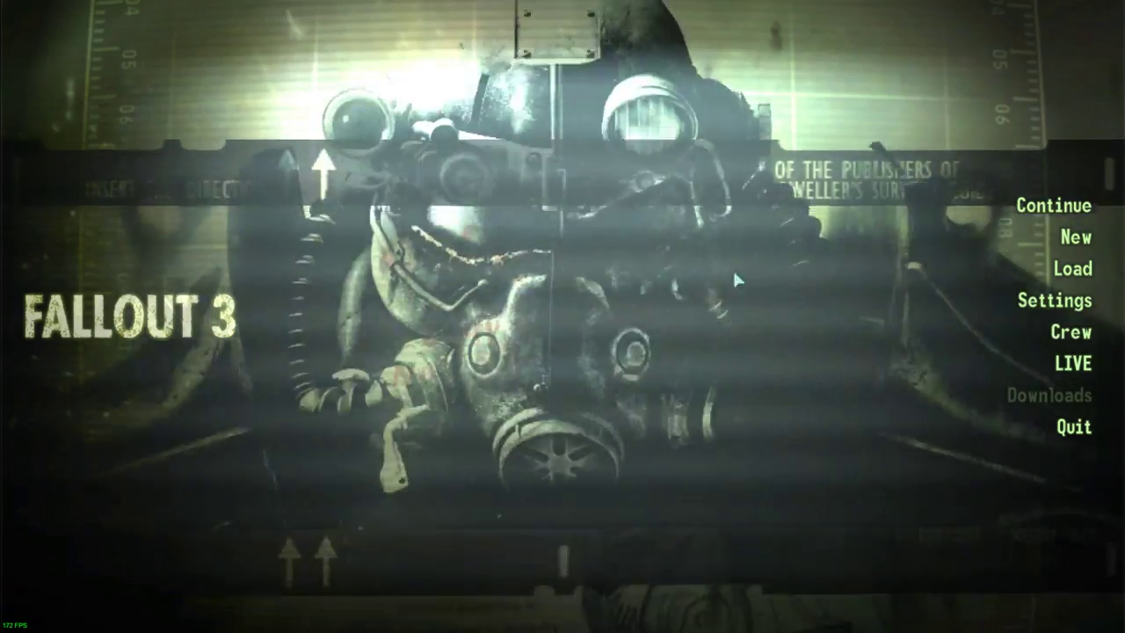
click(1002, 210)
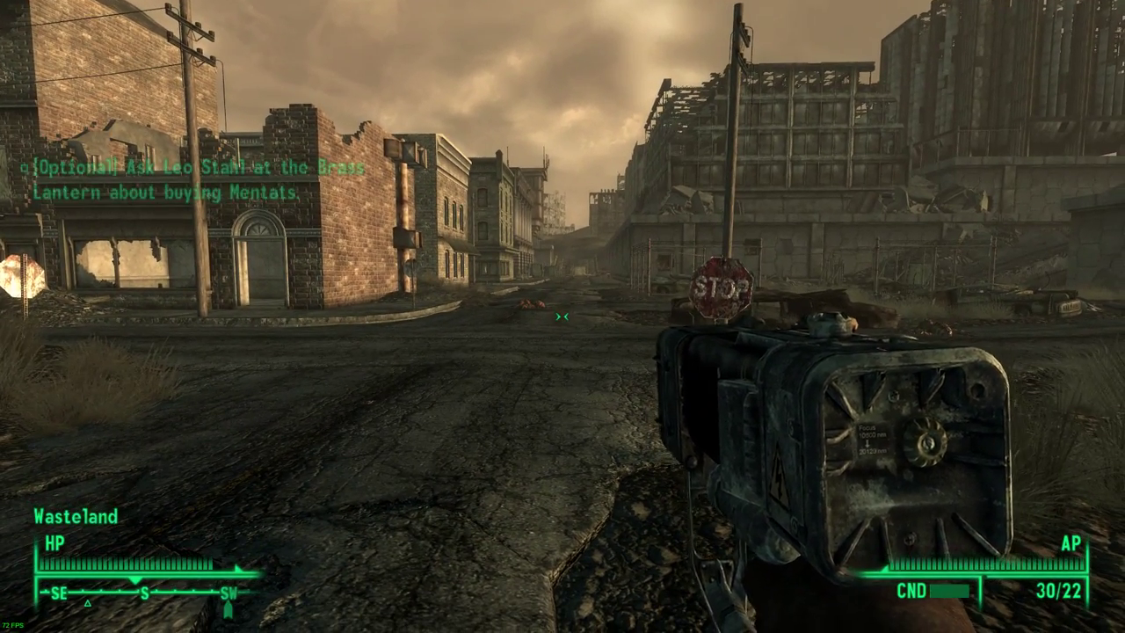
key(grave)
Test the Pip-Boy radio by alternating between Enclave Radio and Galaxy News Radio, ending on Galaxy News Radio.
key(Tab)
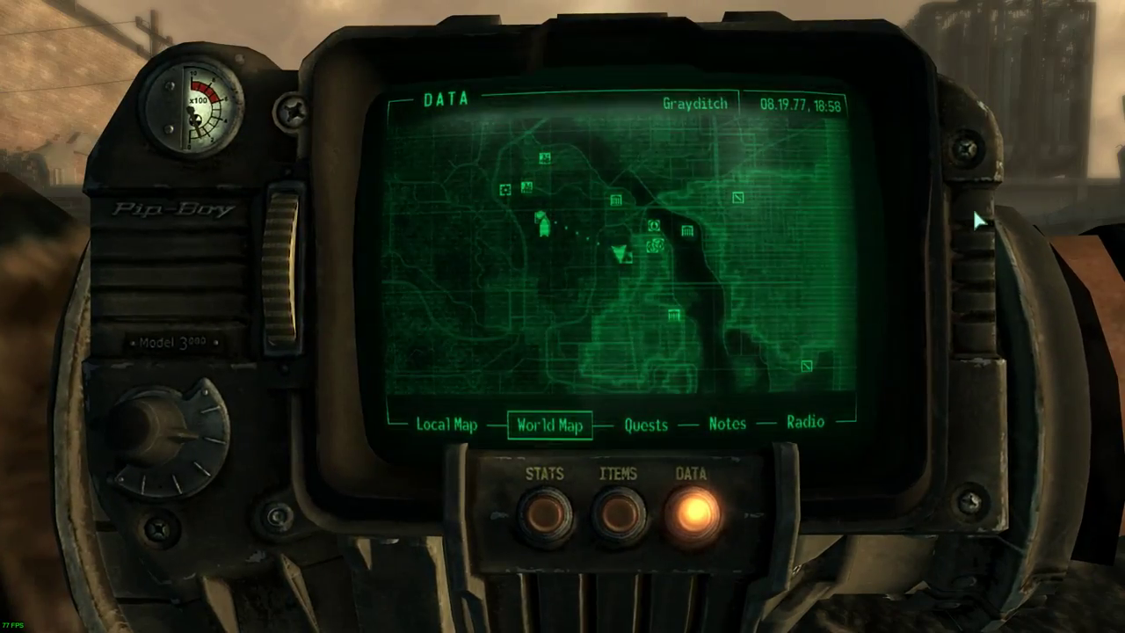
click(824, 422)
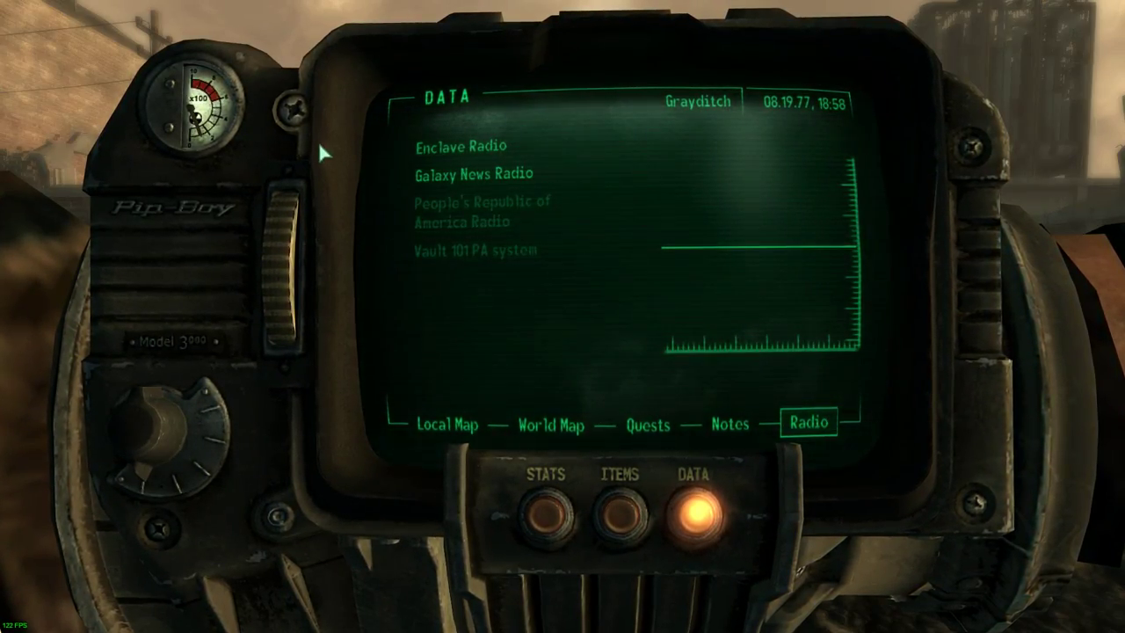
click(418, 150)
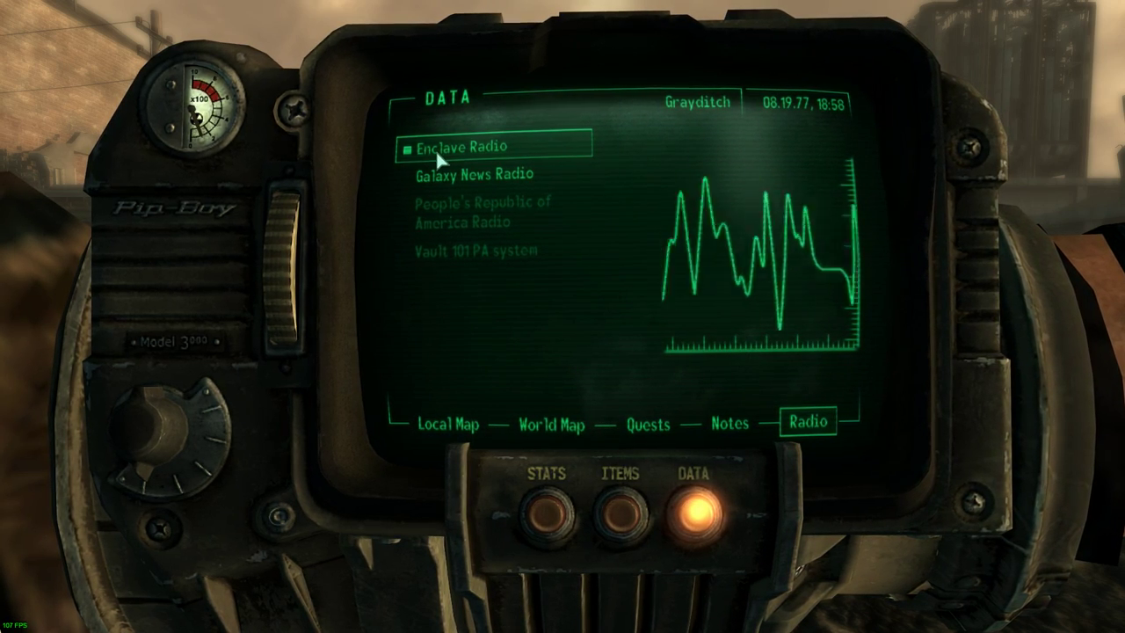
click(440, 172)
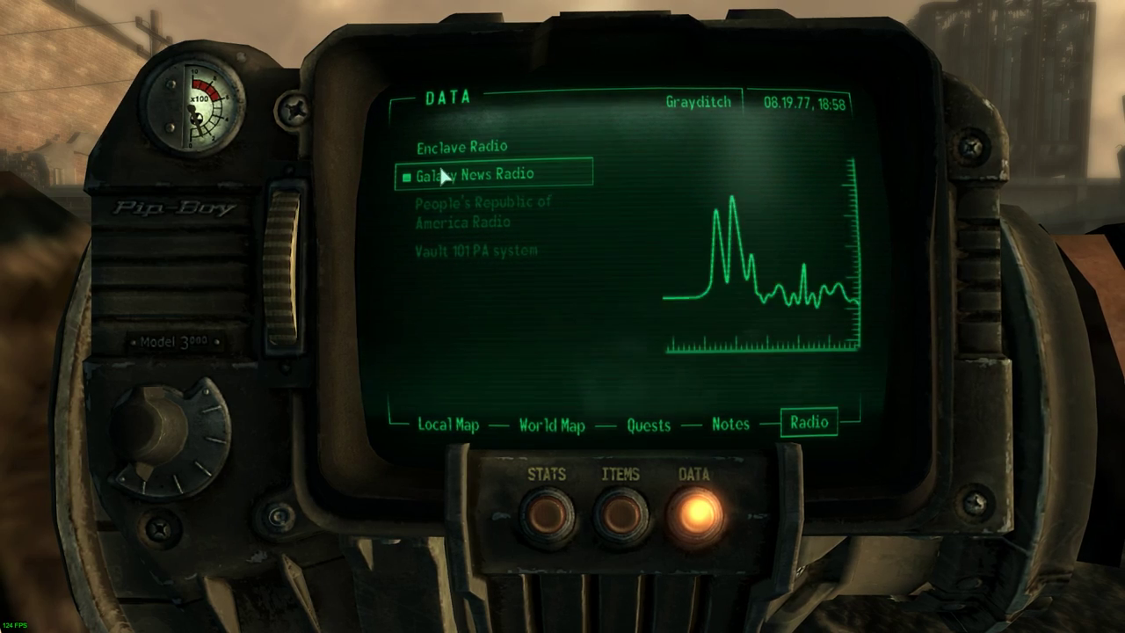
click(441, 151)
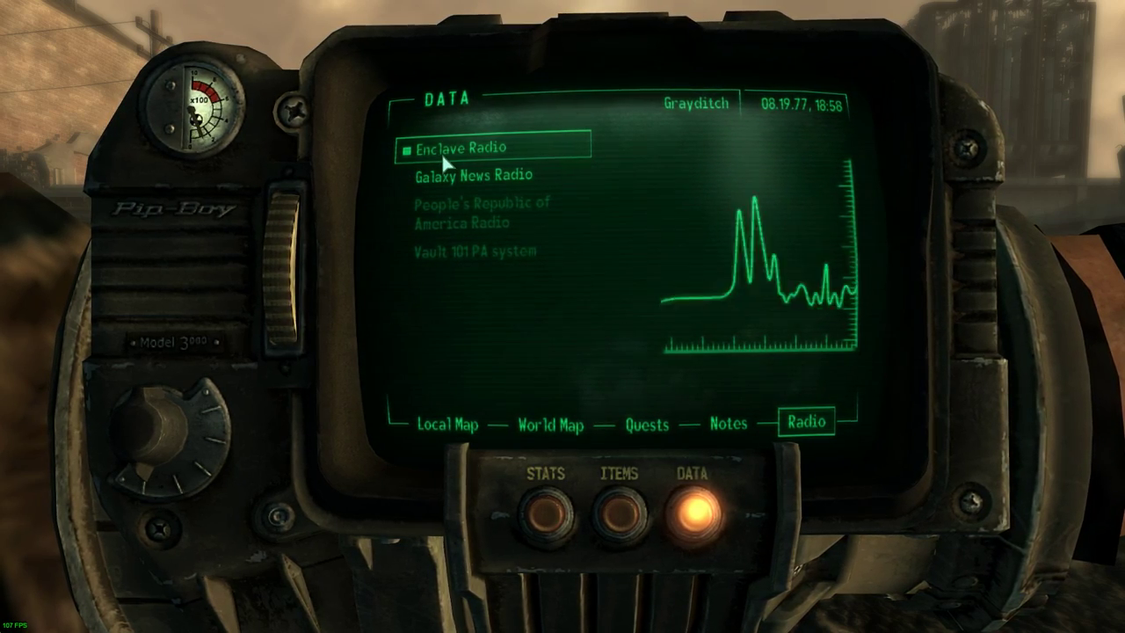
click(441, 171)
click(442, 152)
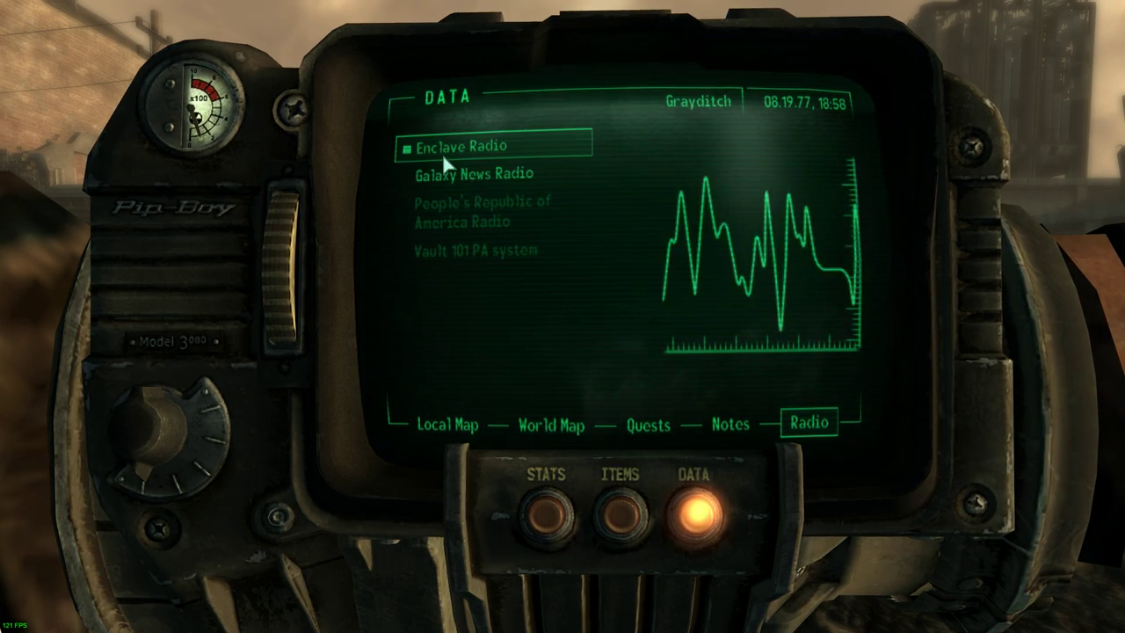
click(441, 166)
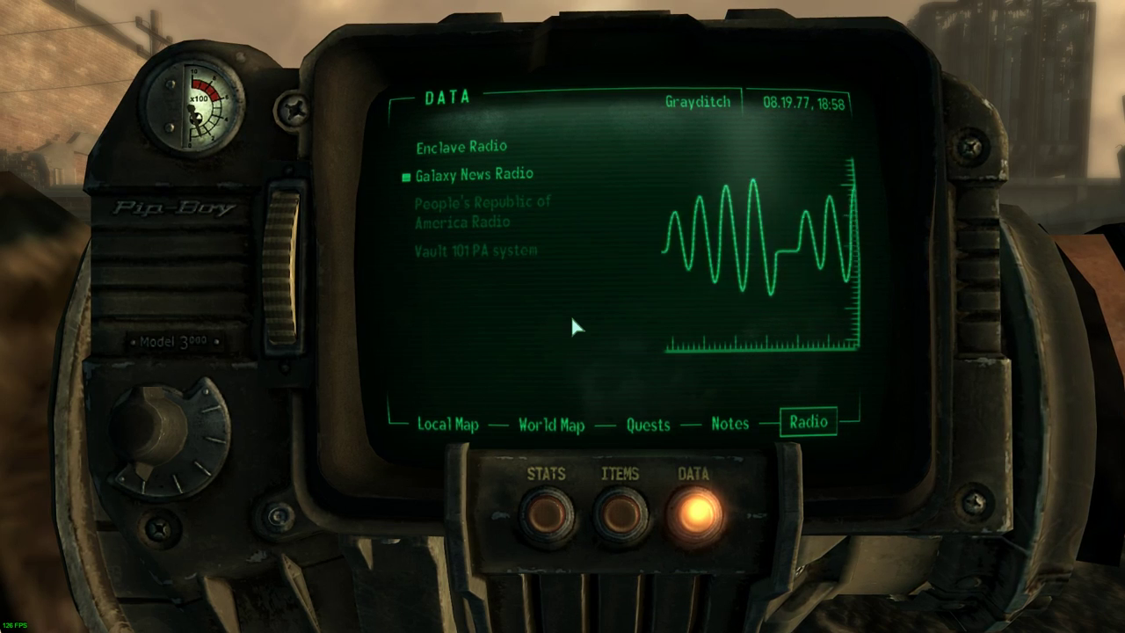
Leave the game and run winetricks -q for the ~/.wineprefix/fallout3/ prefix in the lower terminal.
key(alt+Tab)
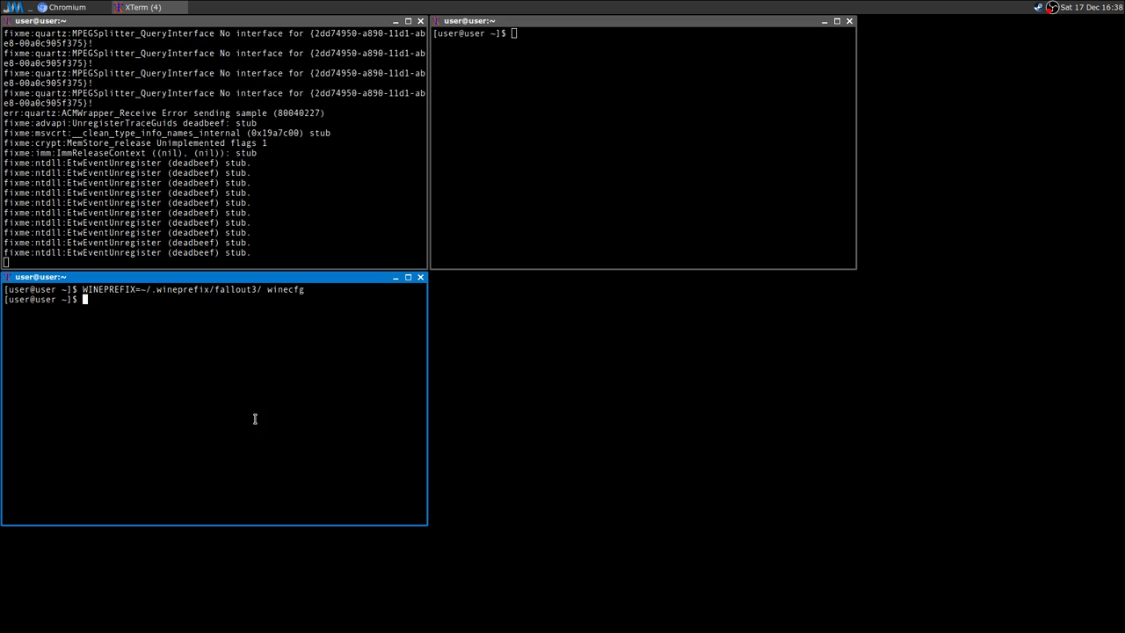
key(Up)
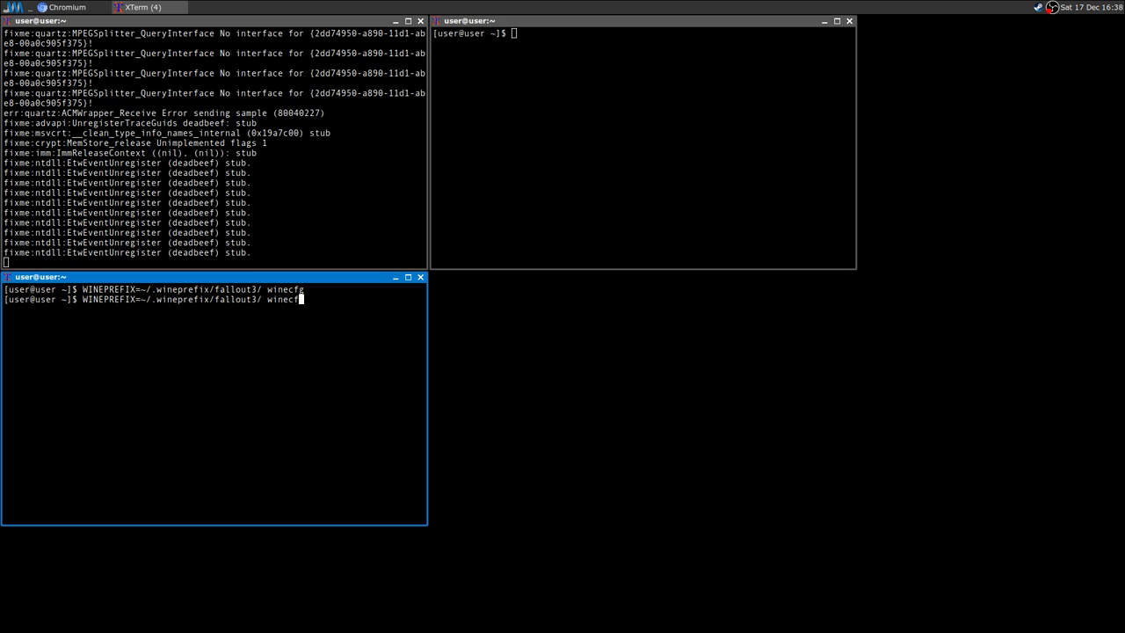
text(trciks)
key(BackSpace)
key(BackSpace)
key(BackSpace)
text(icks -q)
key(Return)
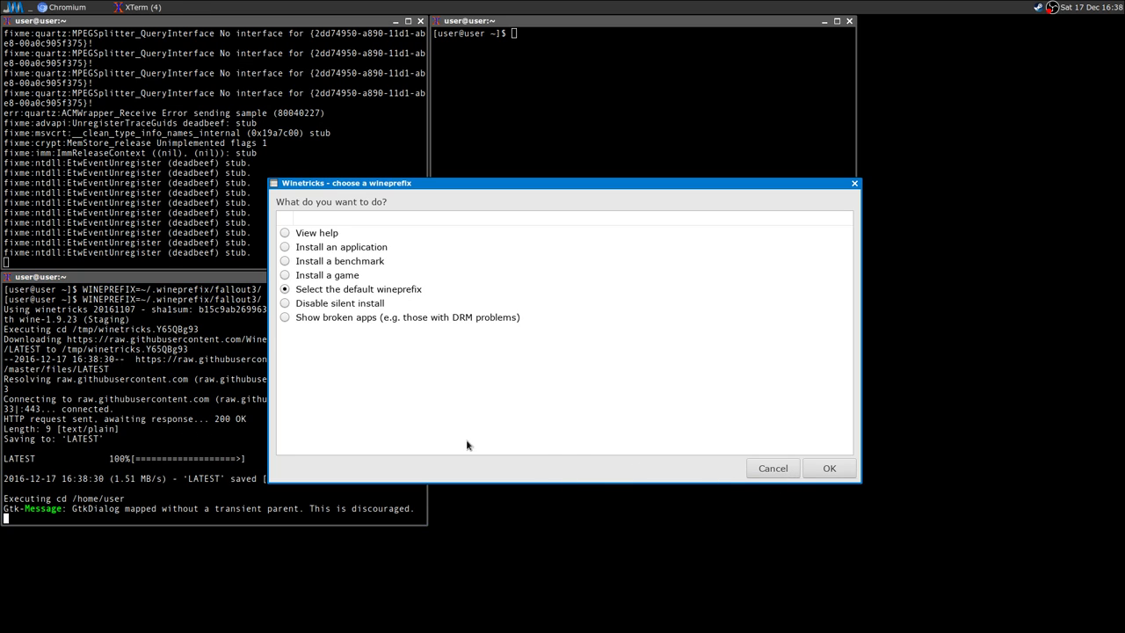
Open the list of installable Windows DLLs and components for the default wineprefix in winetricks.
click(826, 470)
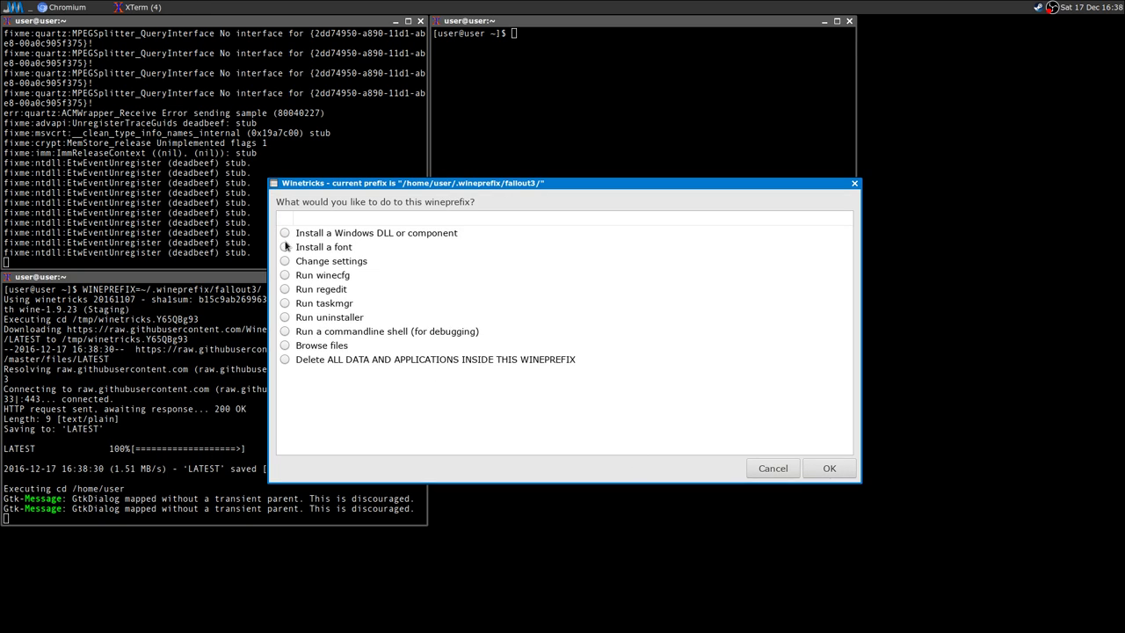
click(285, 234)
click(829, 468)
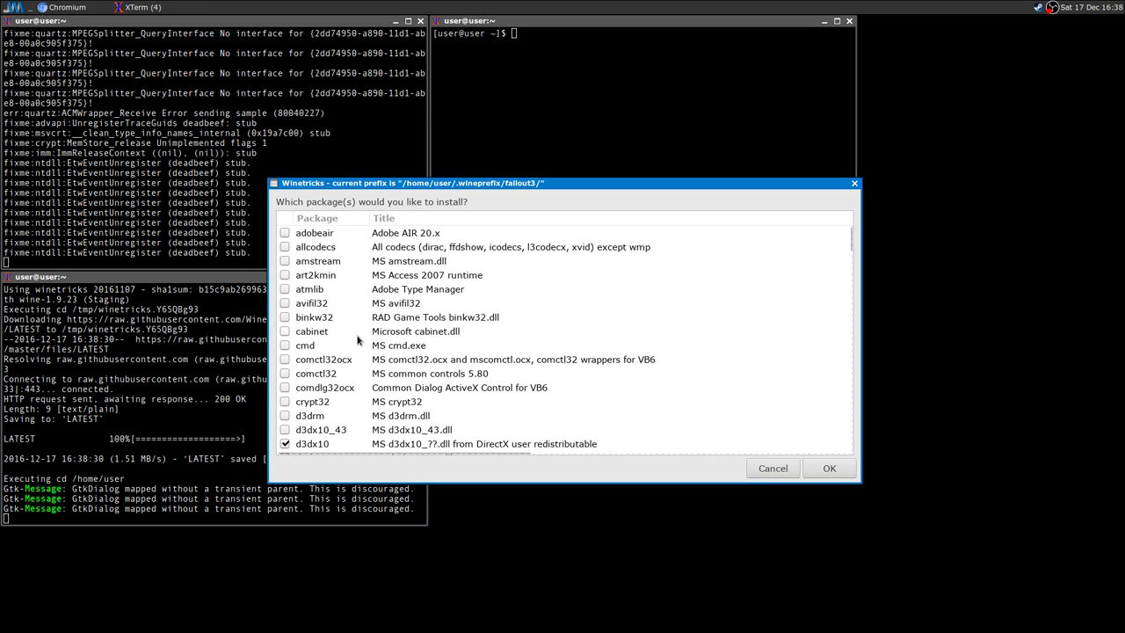
Review the winetricks package list from the DirectX entries to the codec entries to see which packages are ticked.
scroll(355, 334, down, 3)
scroll(356, 334, down, 3)
scroll(356, 334, down, 2)
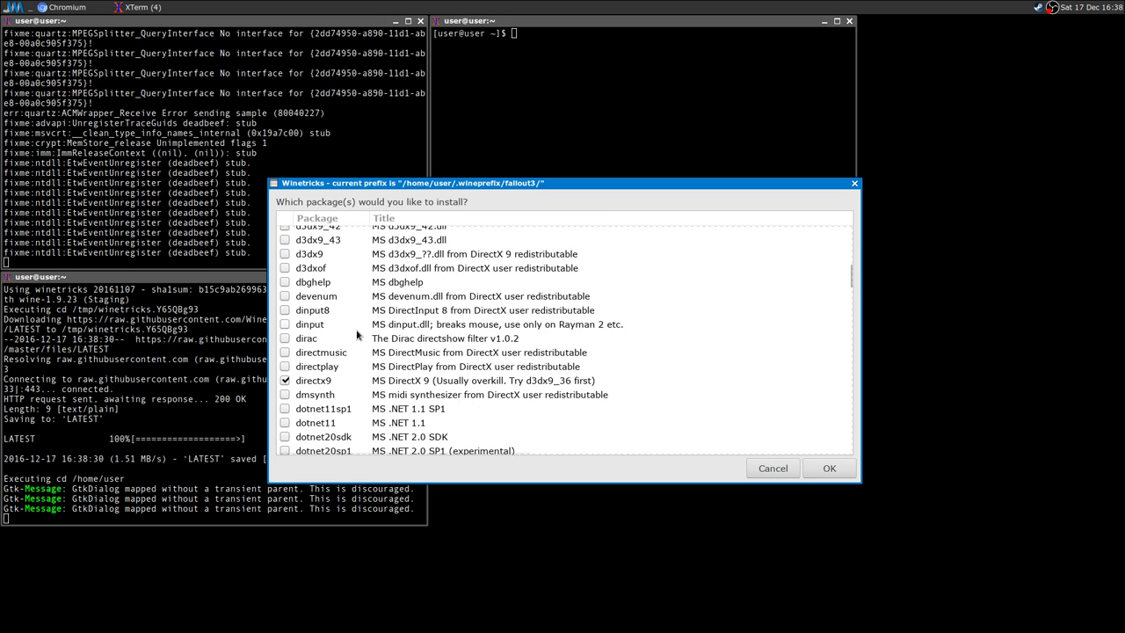
scroll(357, 338, down, 7)
scroll(357, 341, down, 3)
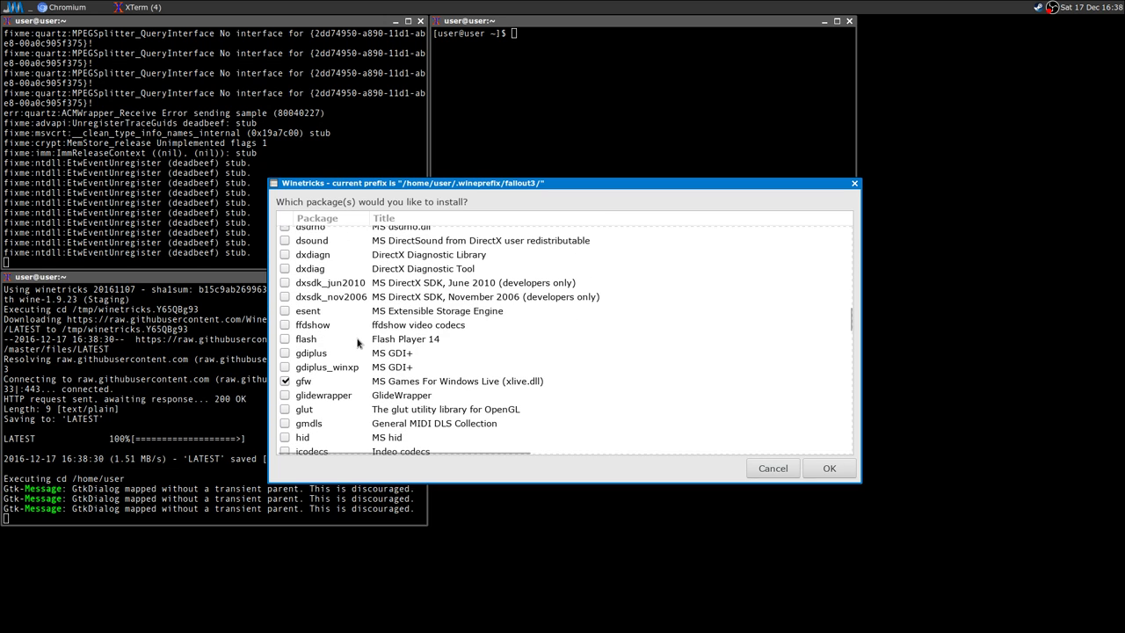
scroll(357, 347, down, 3)
scroll(357, 348, down, 2)
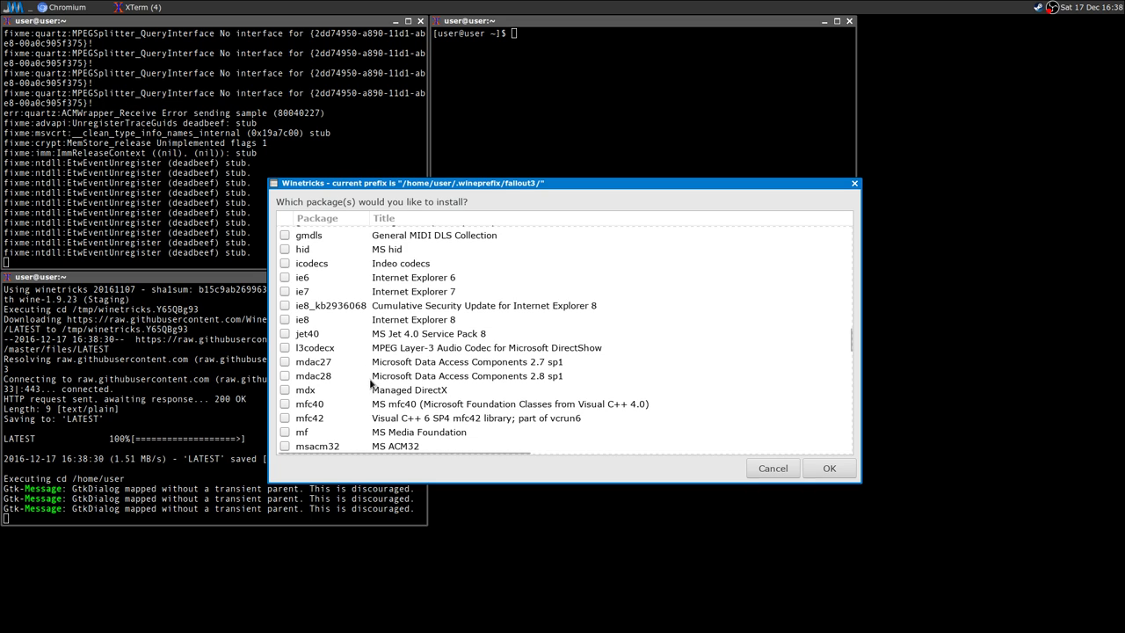
scroll(365, 378, up, 3)
scroll(353, 371, down, 3)
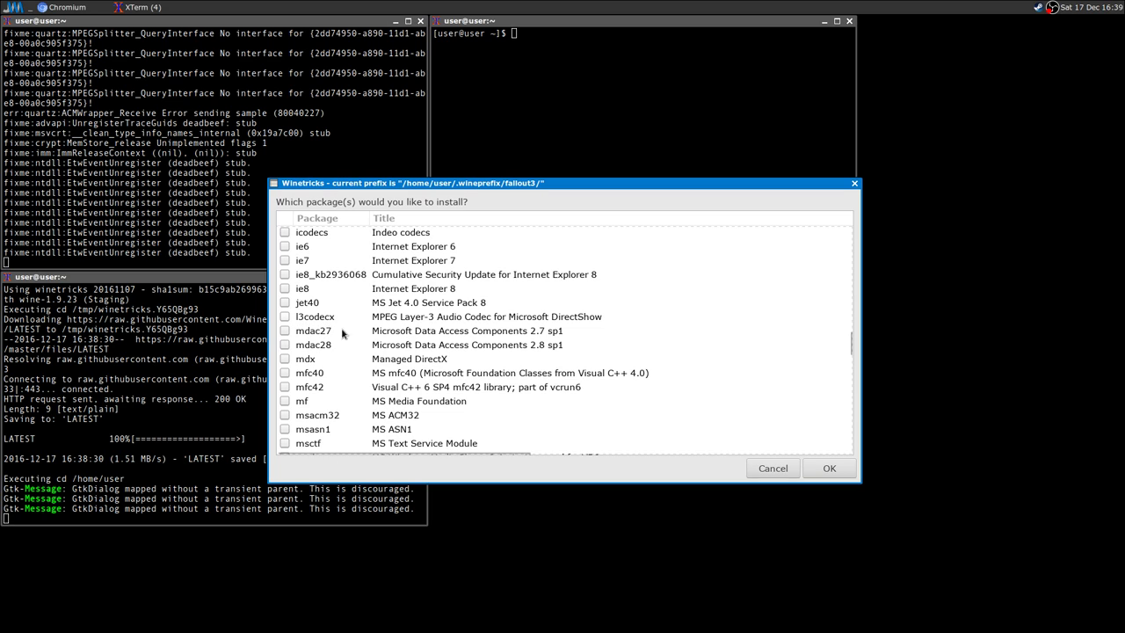
scroll(343, 334, up, 6)
scroll(373, 343, up, 6)
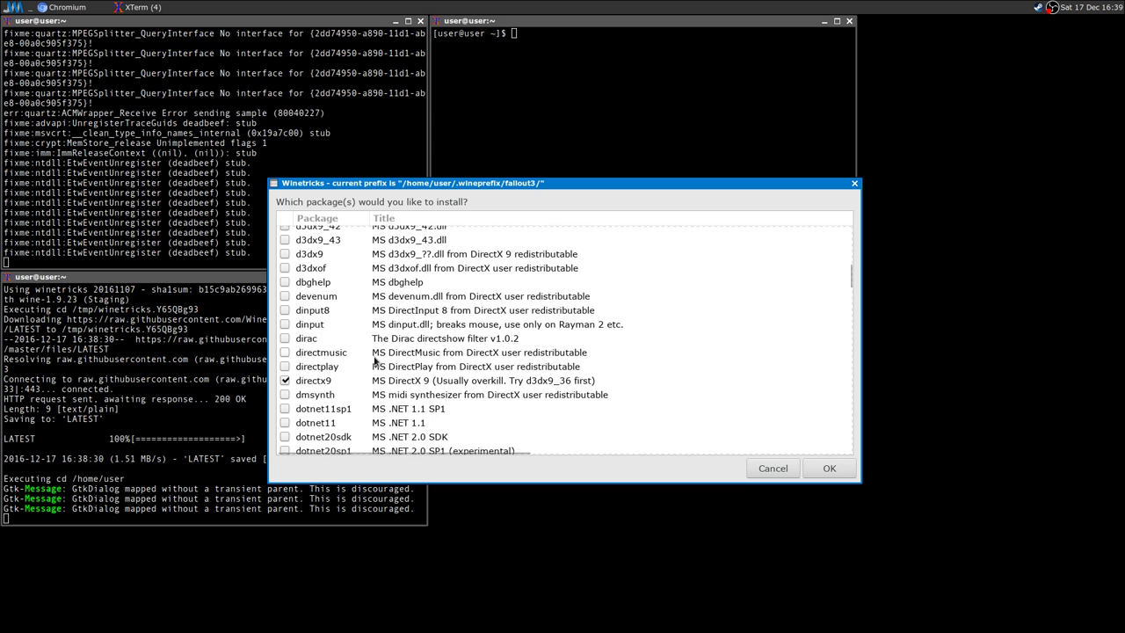
Select the quartz package (quartz.dll from the DirectX 9 user redistributable) and install it in the prefix.
scroll(374, 356, down, 14)
scroll(374, 360, down, 8)
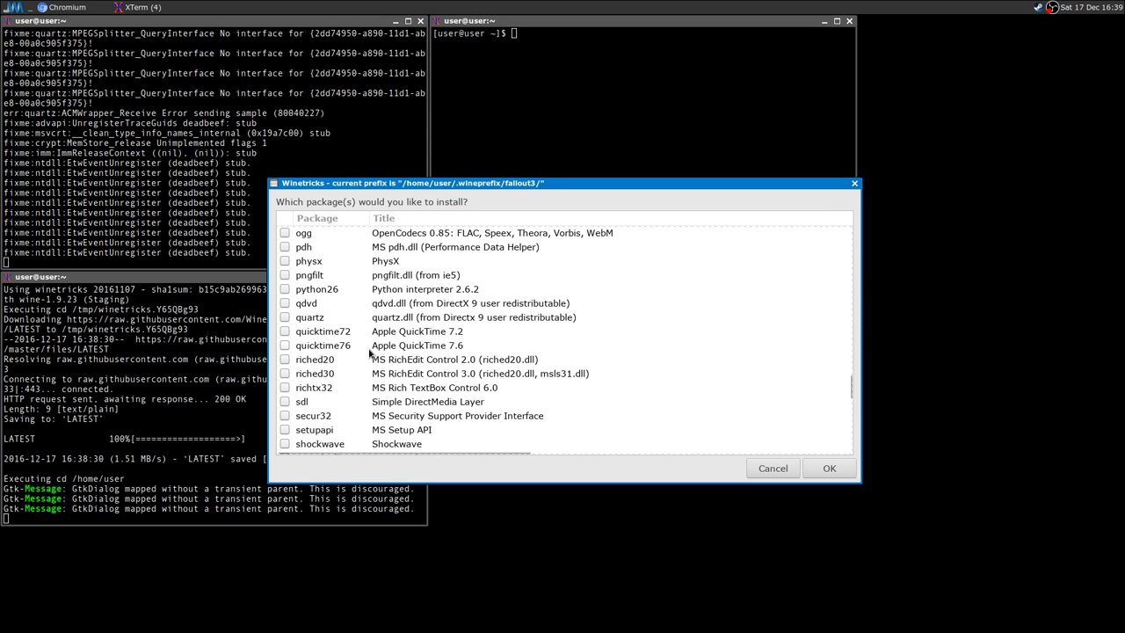
click(292, 317)
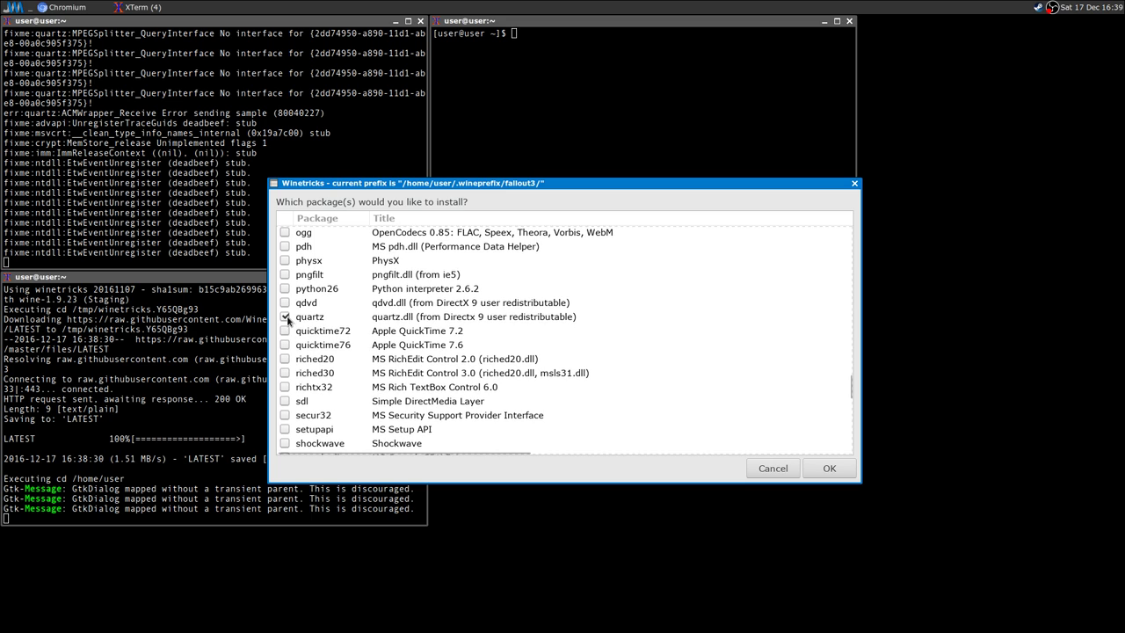
click(807, 464)
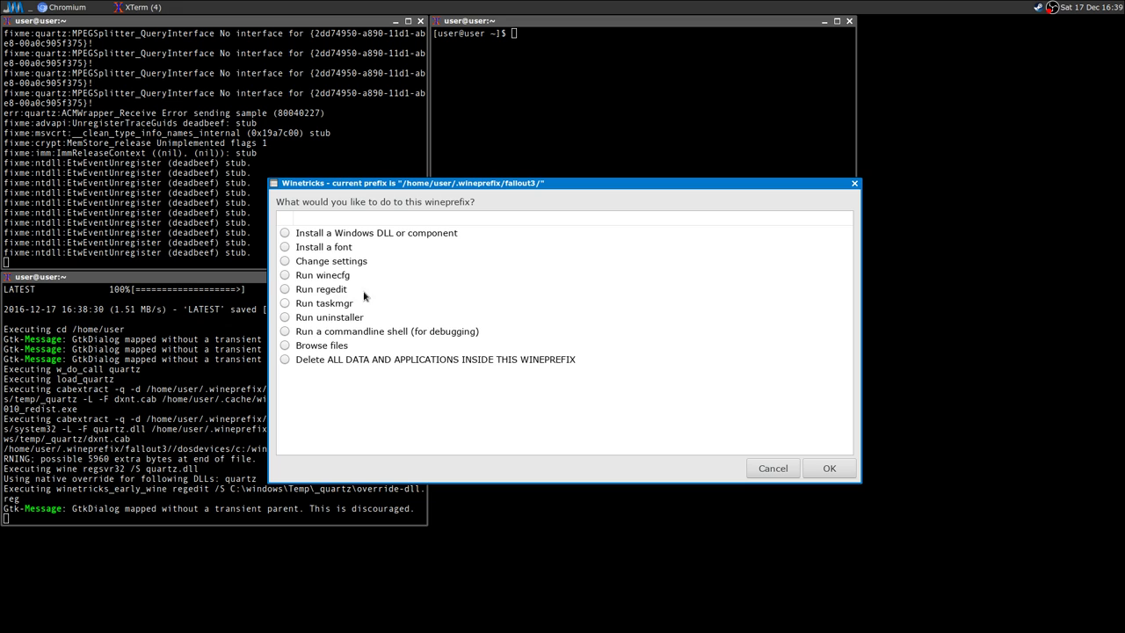
Reopen the DLL and component list, check the ticked packages and the l3codecx entry, and close winetricks without installing anything.
click(285, 233)
click(800, 459)
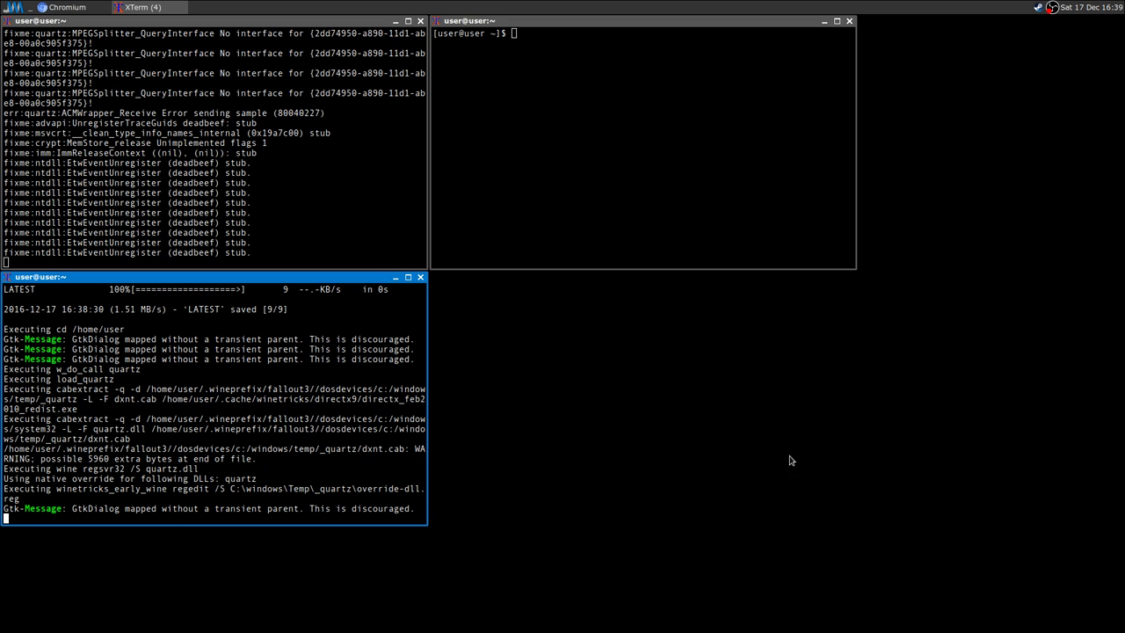
scroll(365, 382, down, 10)
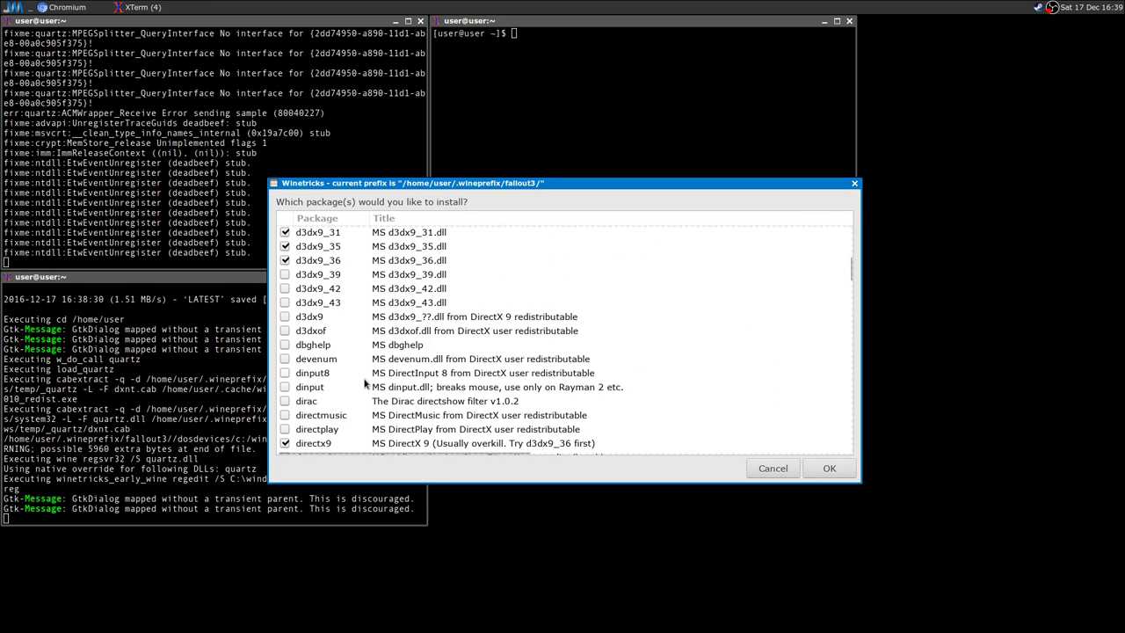
scroll(364, 382, down, 15)
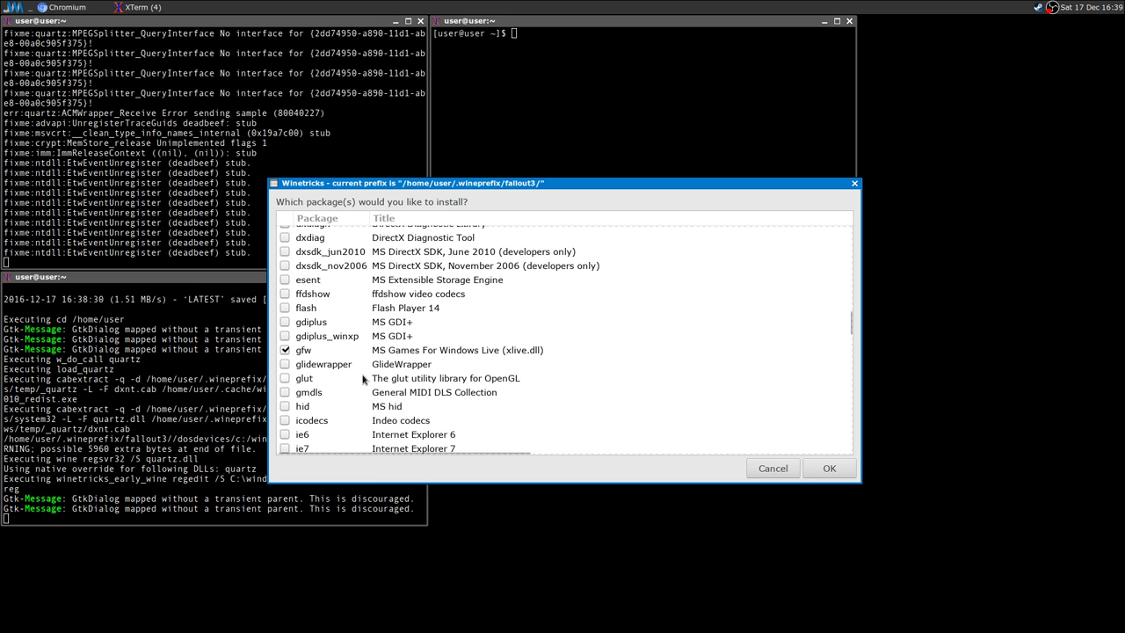
scroll(363, 379, down, 4)
scroll(367, 338, down, 12)
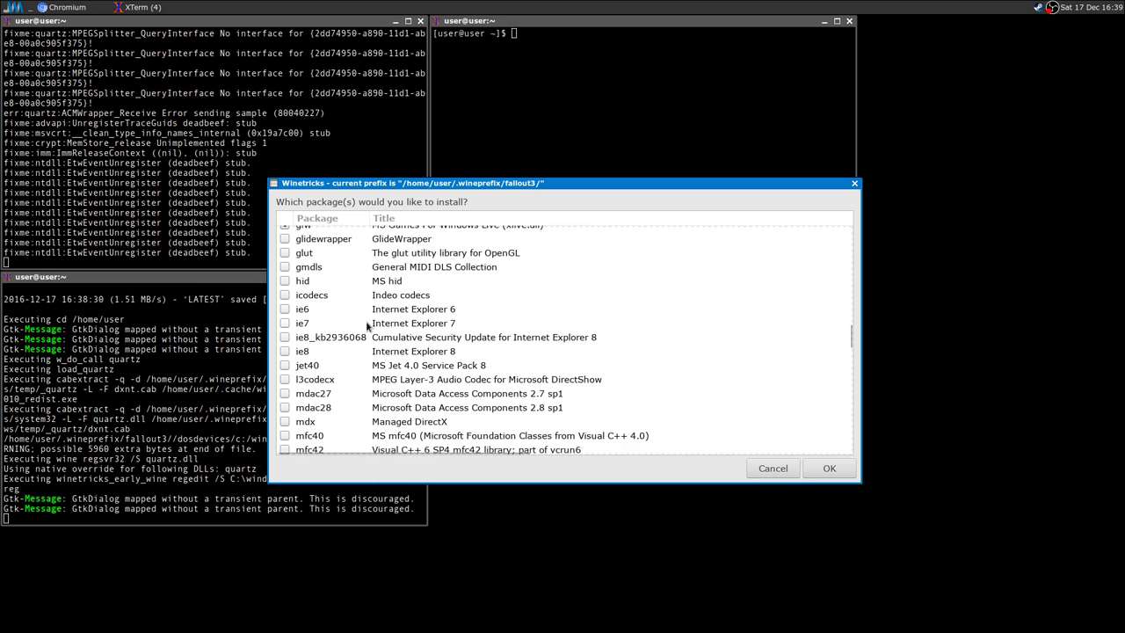
scroll(367, 329, down, 2)
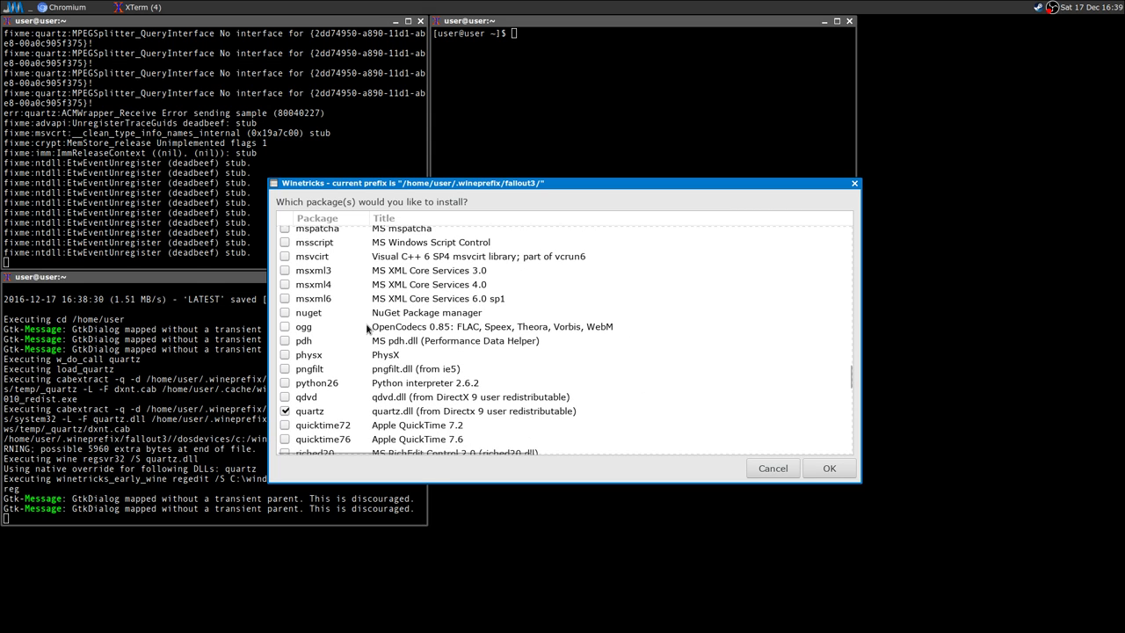
scroll(365, 338, up, 9)
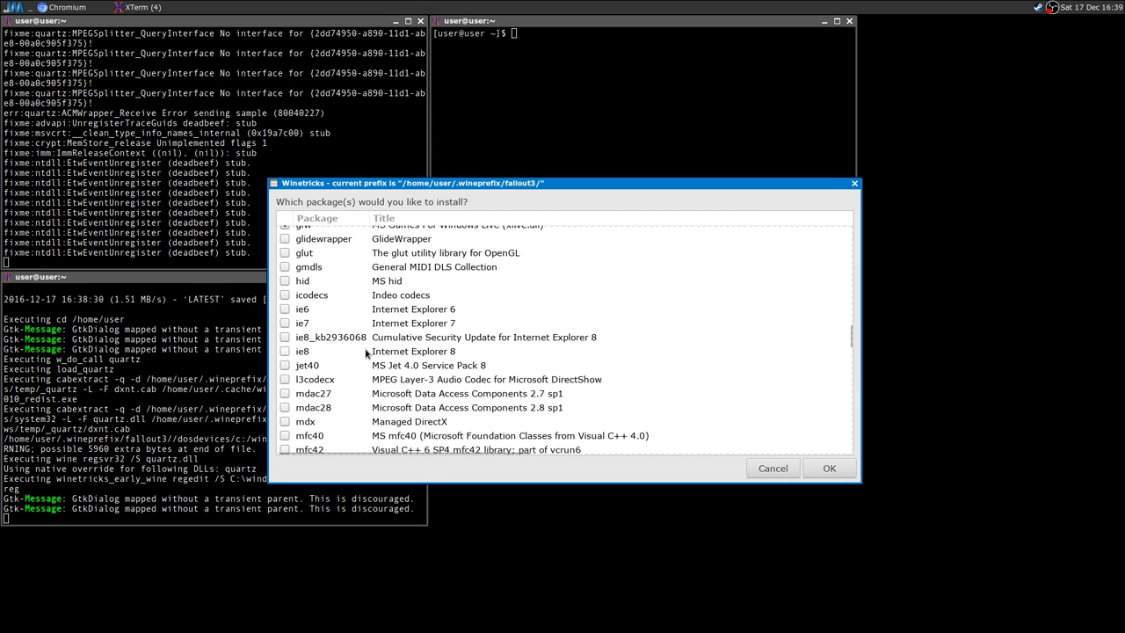
scroll(364, 352, up, 5)
scroll(365, 354, down, 2)
scroll(365, 354, down, 2)
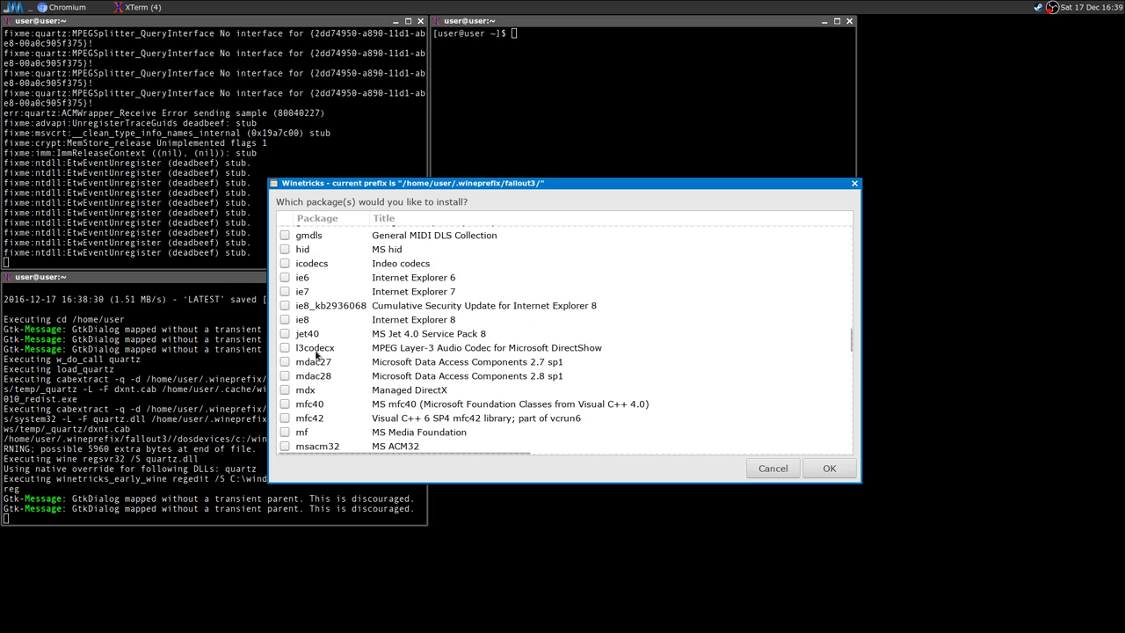
click(765, 473)
click(764, 473)
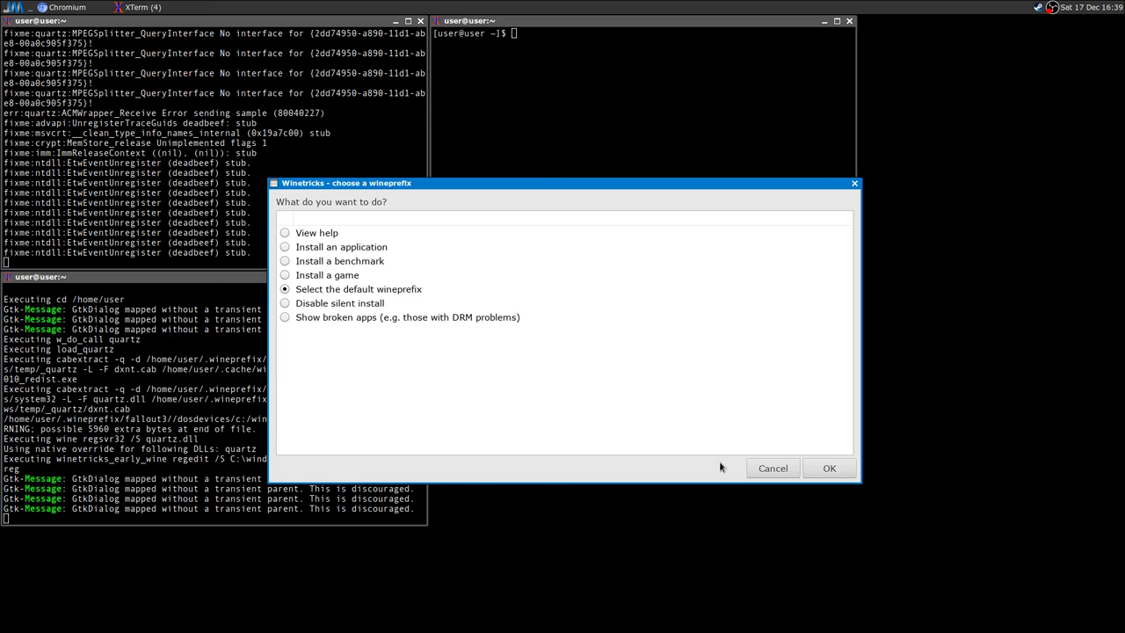
click(768, 468)
Launch Fallout 3 - Game of the Year Edition from Steam, start it from its launcher and continue the last saved game.
click(1038, 9)
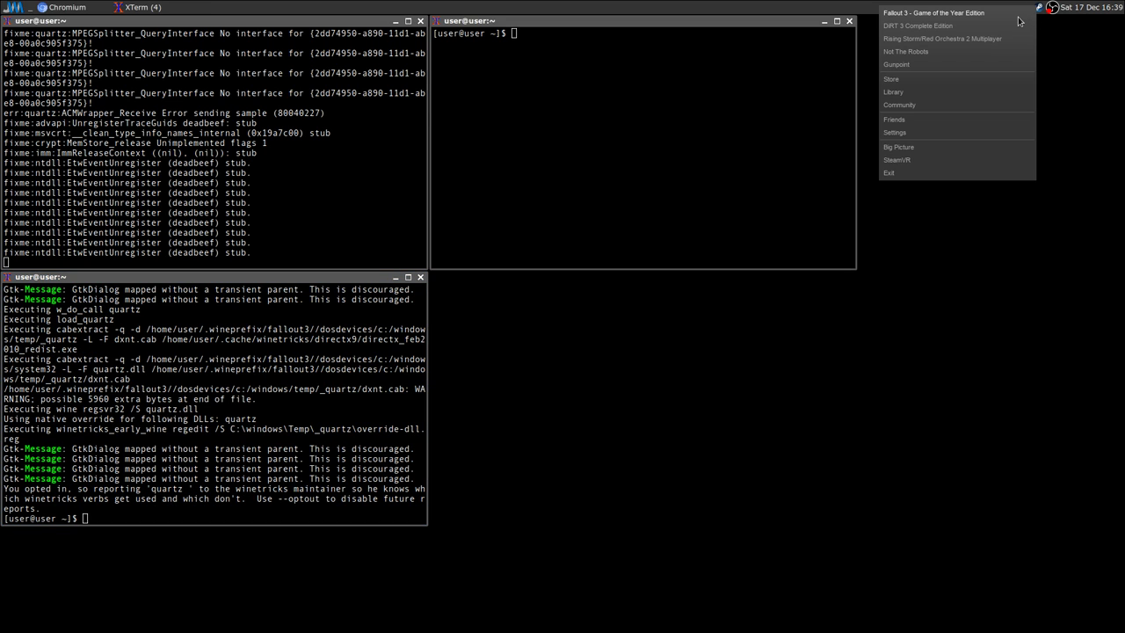
click(1018, 21)
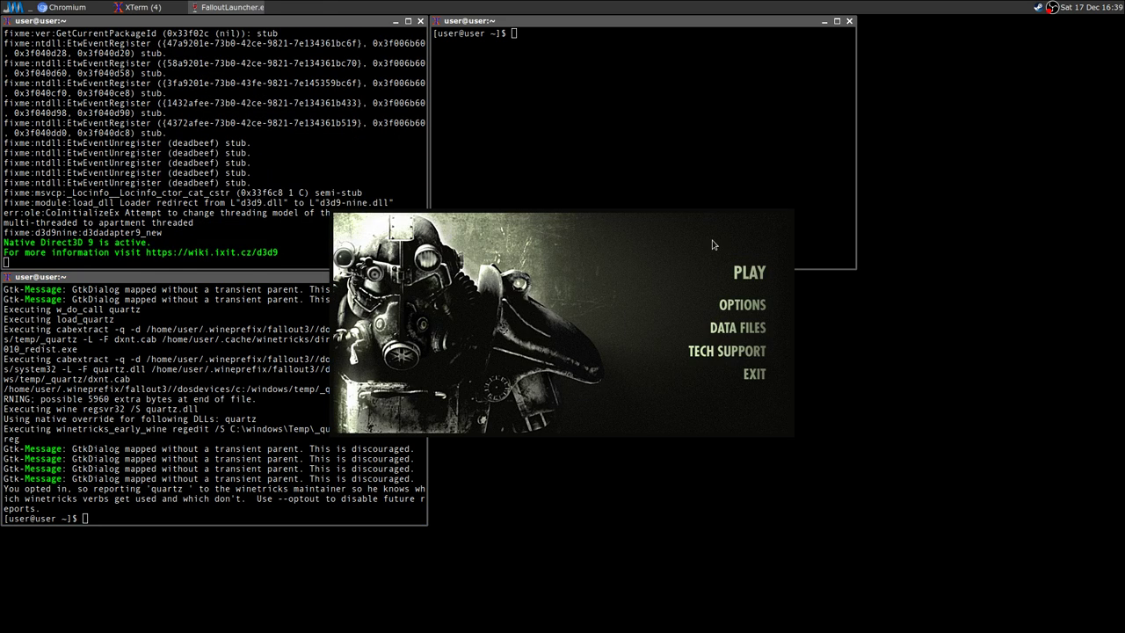
click(746, 274)
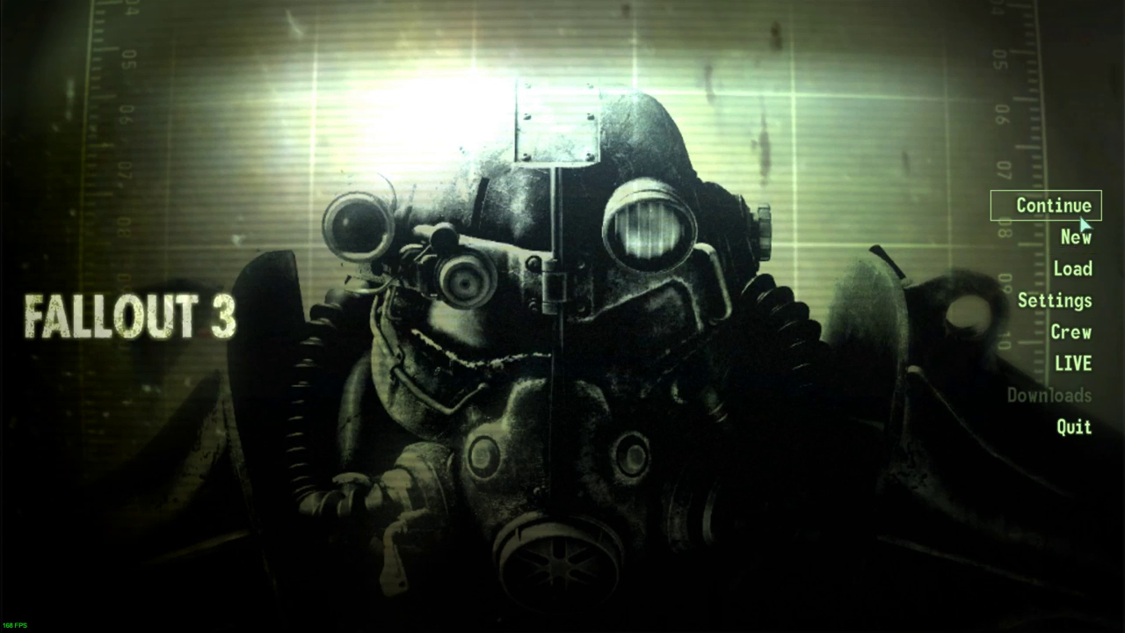
click(1001, 206)
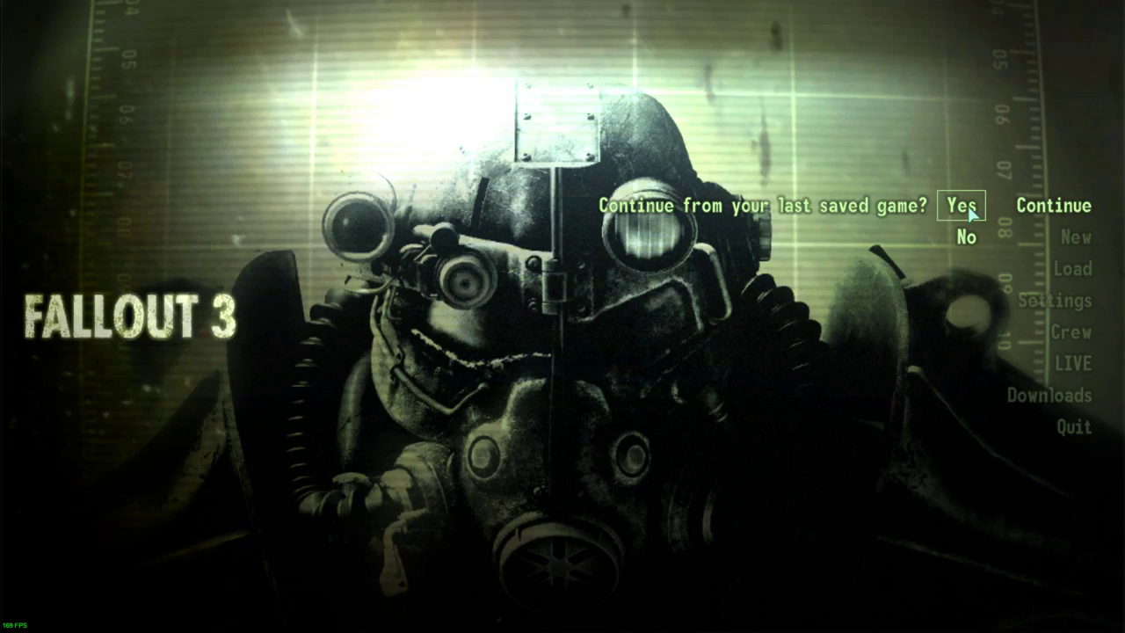
click(967, 208)
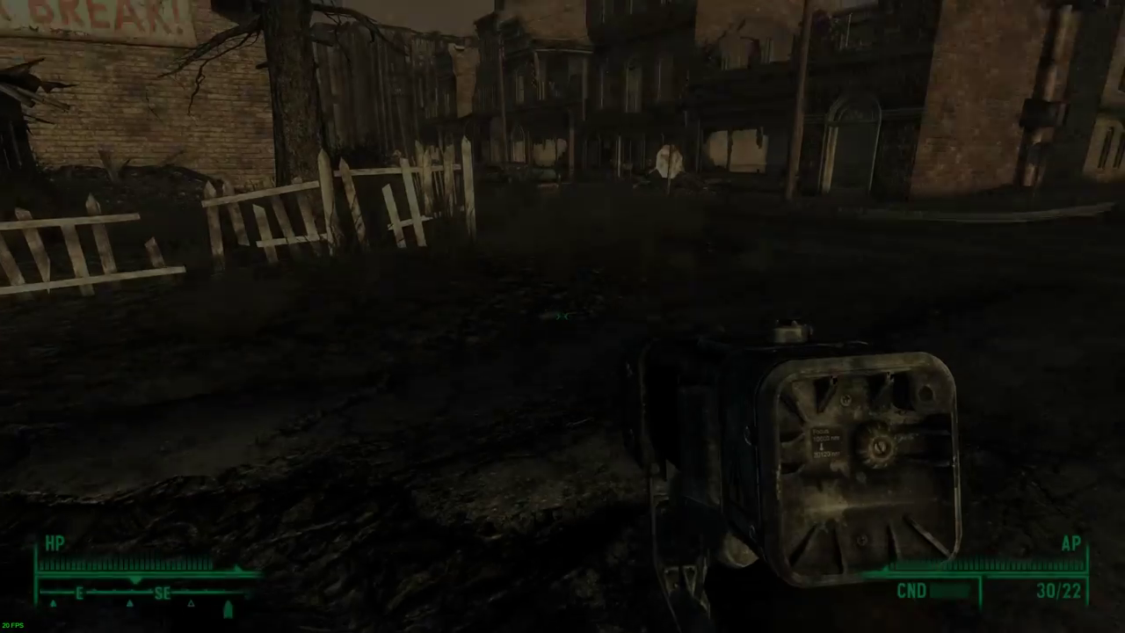
Test the radio on the Pip-Boy by tuning in Enclave Radio and switching to Galaxy News Radio.
key(Tab)
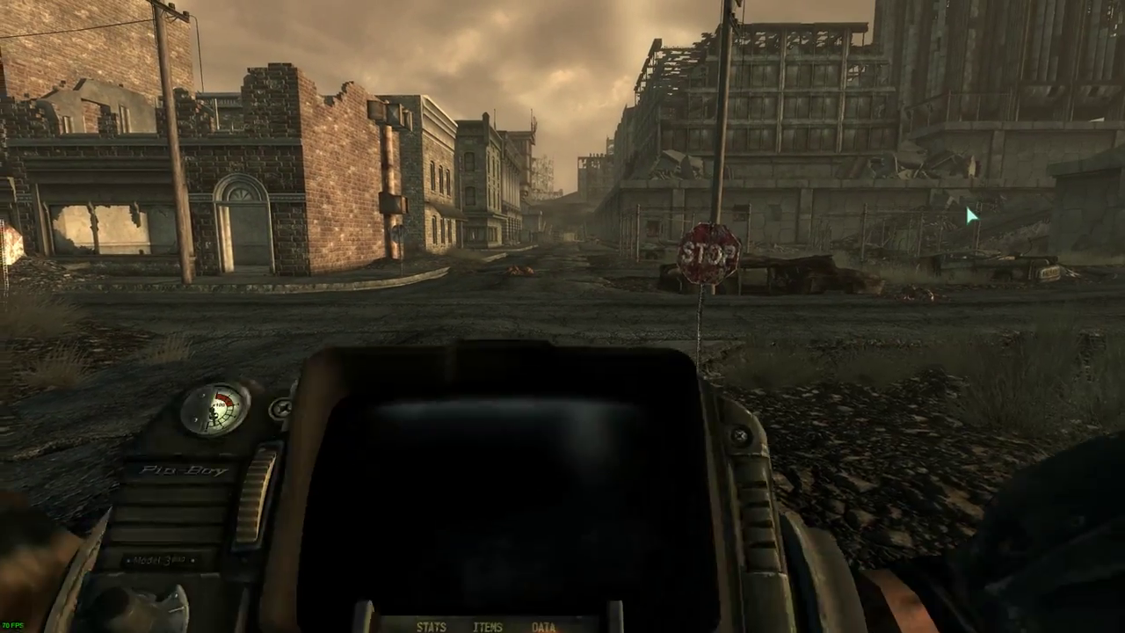
click(813, 431)
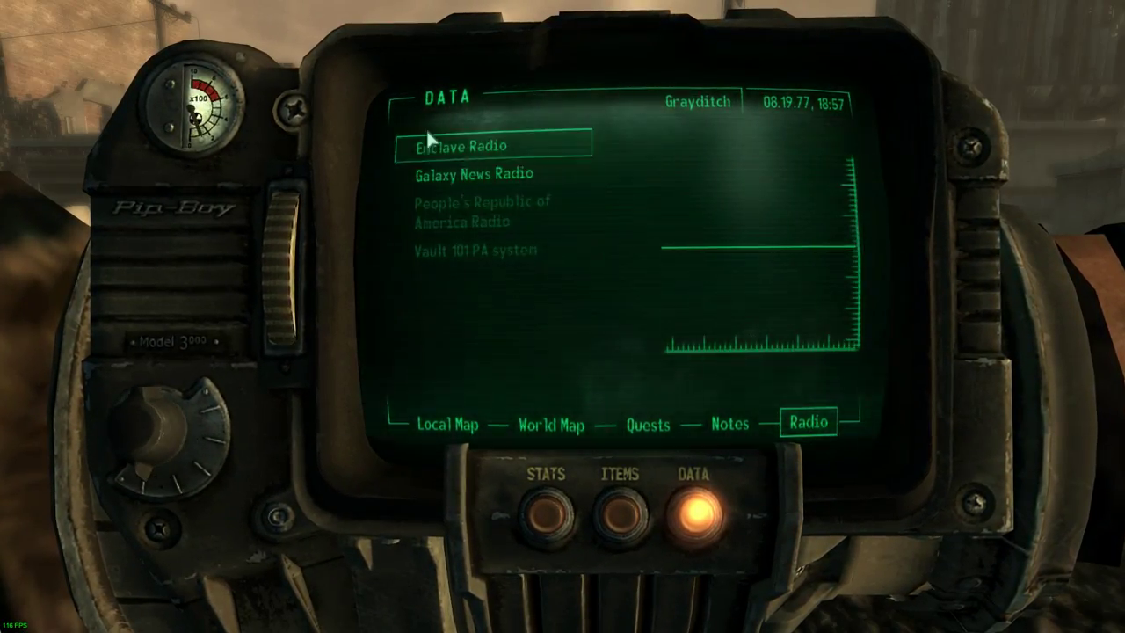
click(567, 149)
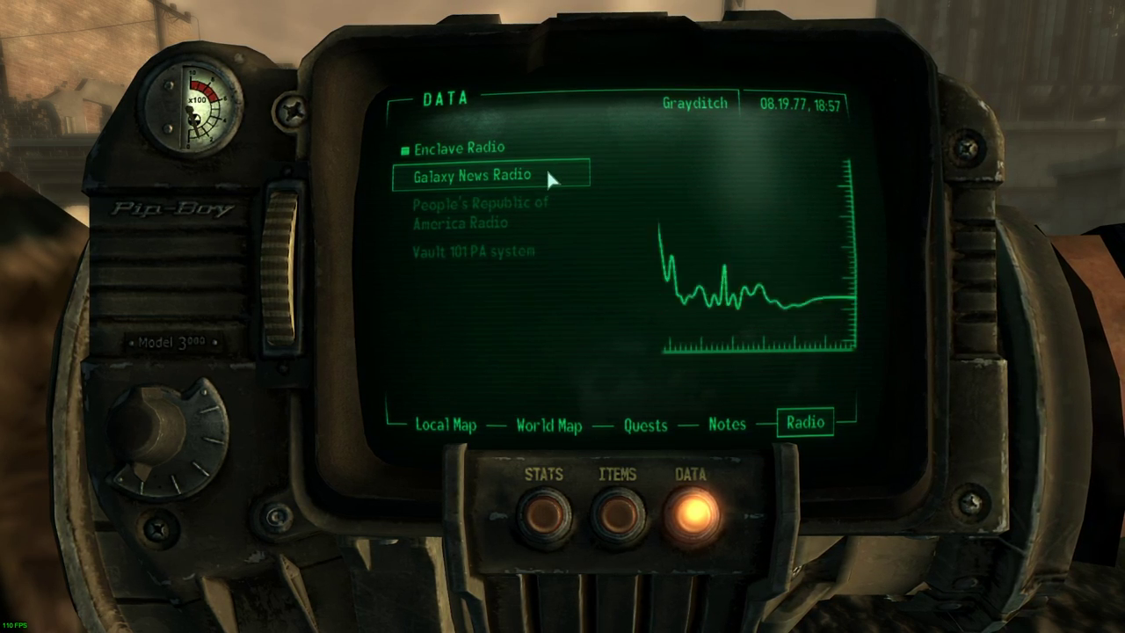
click(546, 173)
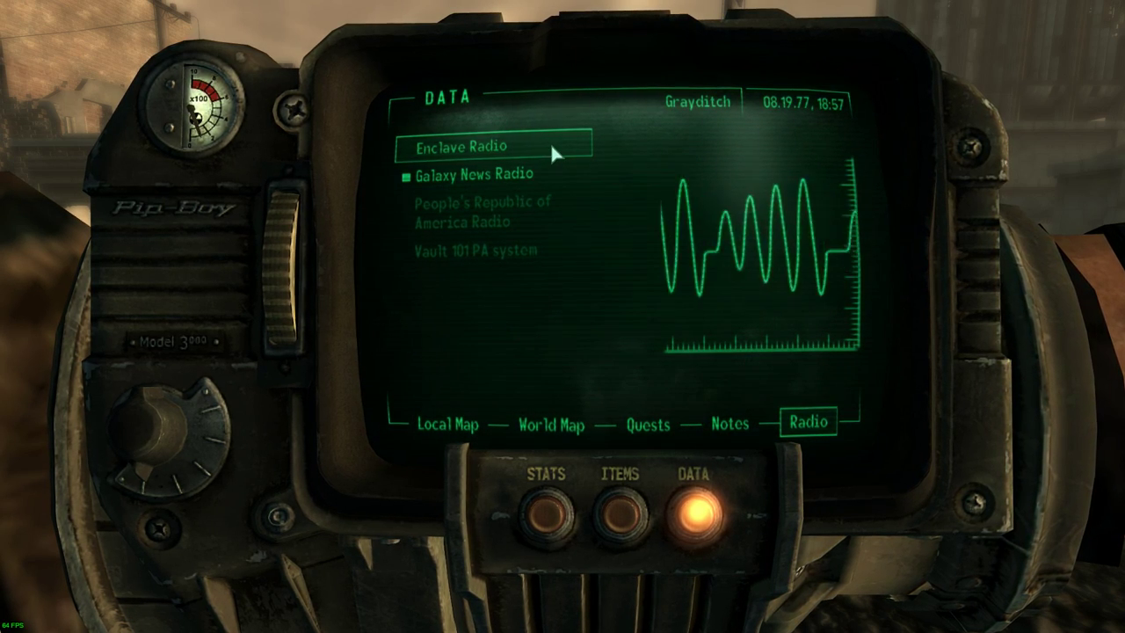
Leave the Pip-Boy and exit Fallout 3 to the desktop.
key(Escape)
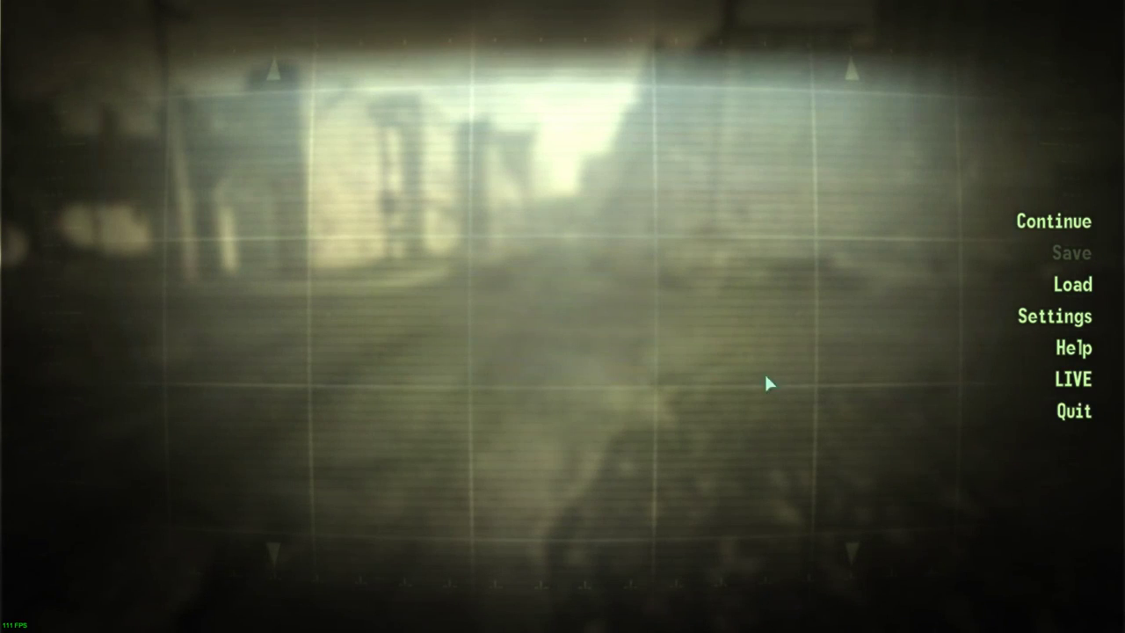
click(1027, 419)
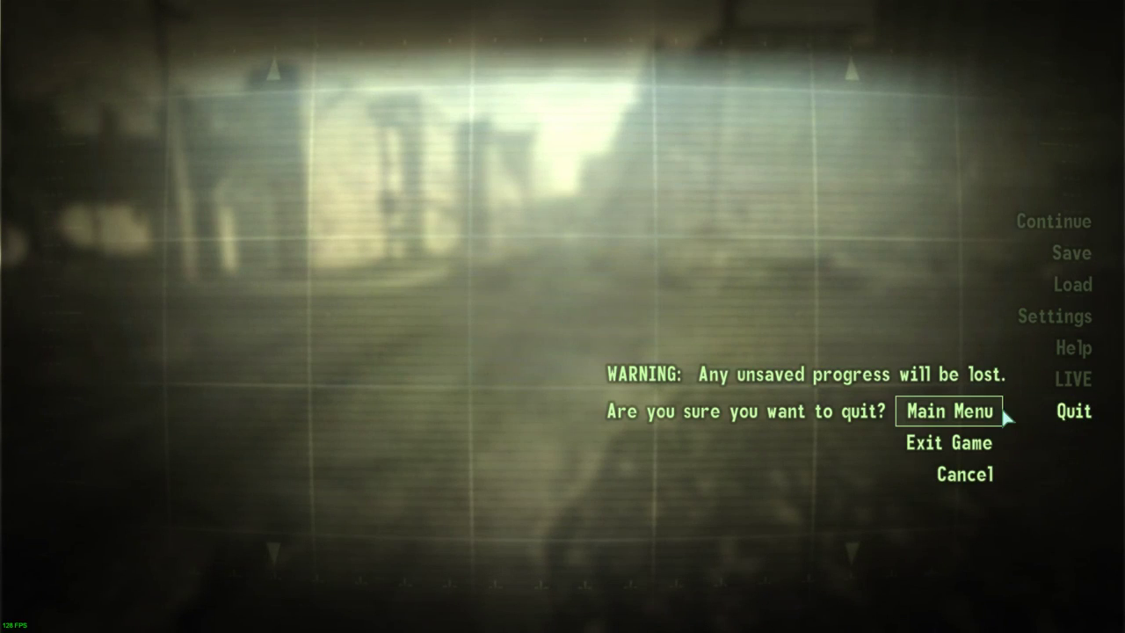
click(967, 447)
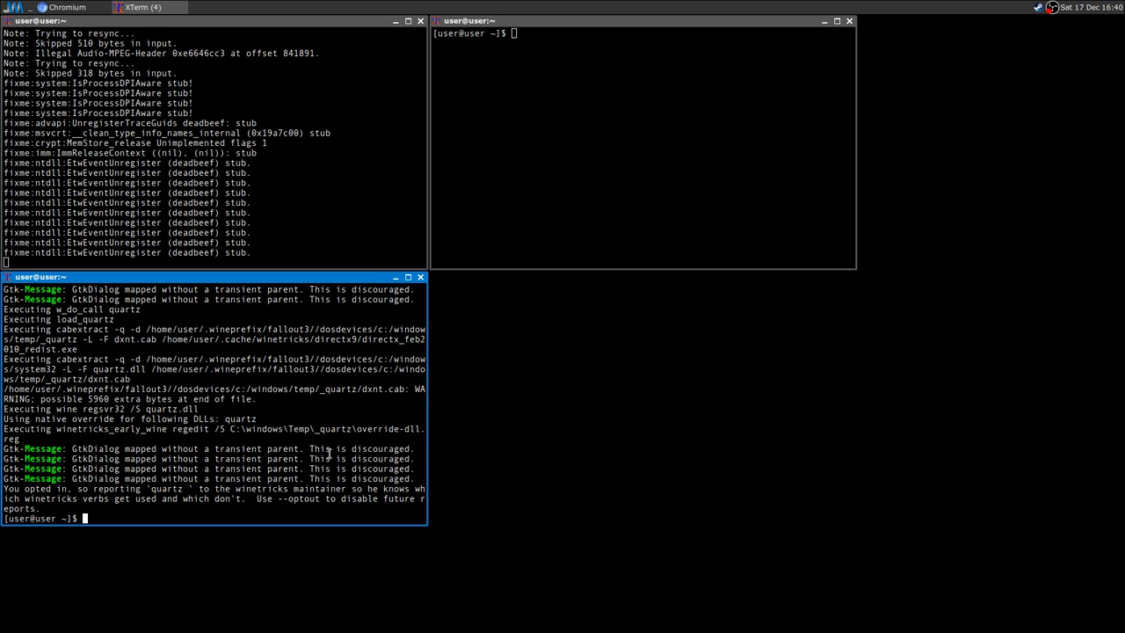
Try to install l3codec in the ~/.wineprefix/fallout3/ prefix with winetricks -q in the lower terminal.
text(WINEPREFIX=~/.wineprefix/fallout3/ winetricks -q)
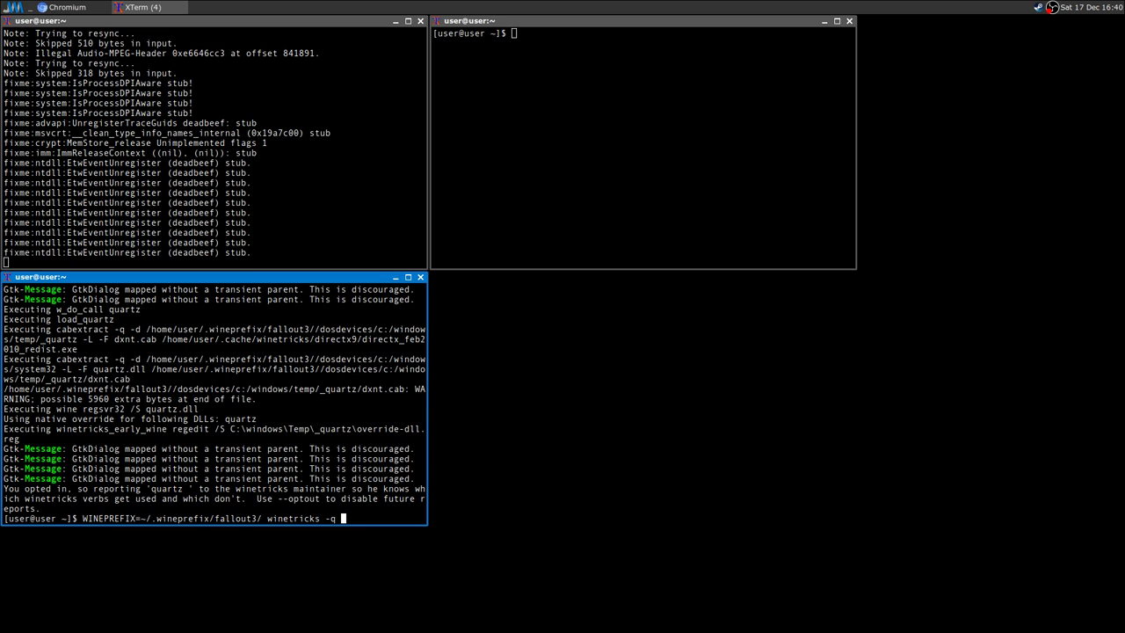
text(l3codec)
key(Return)
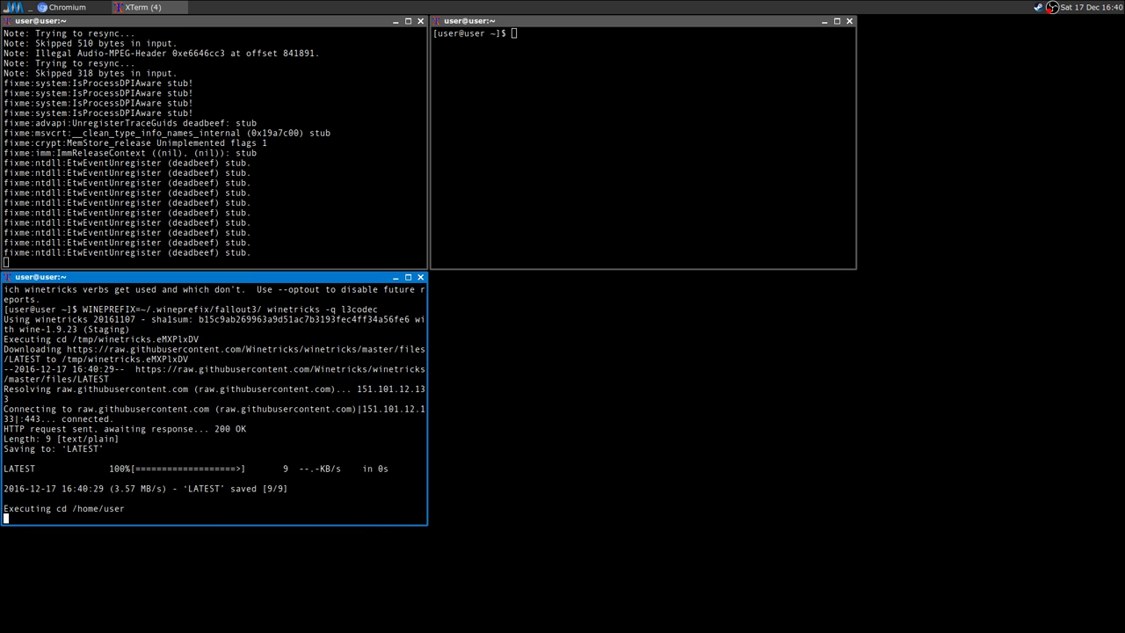
Try the winetricks -q command for the fallout3 prefix again with l3codex as the package name.
key(Up)
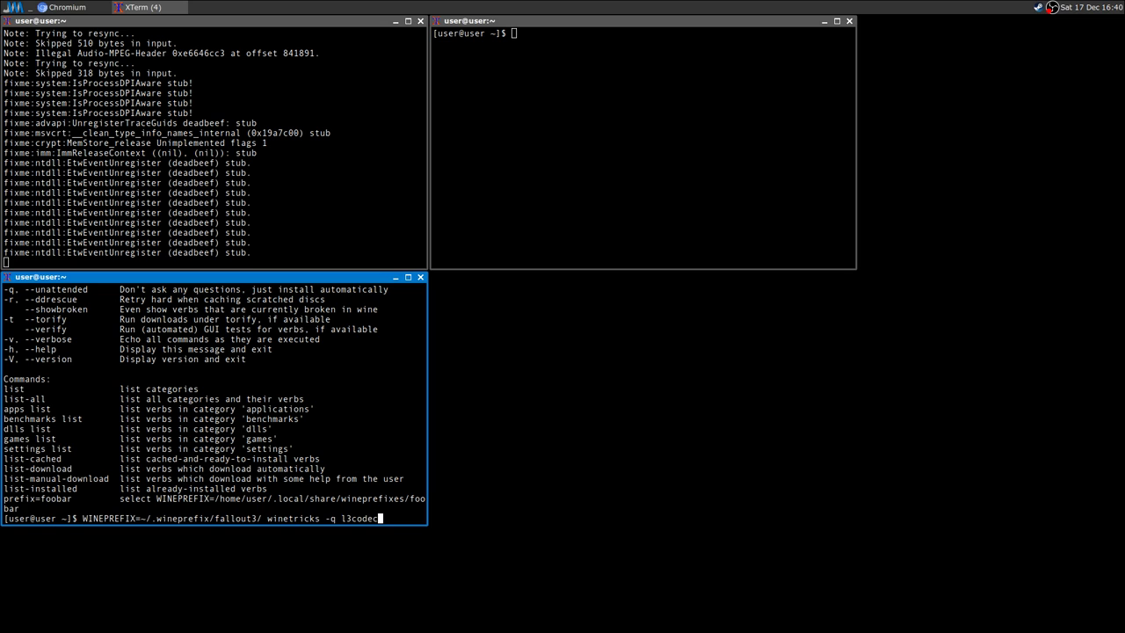
text(c)
key(Return)
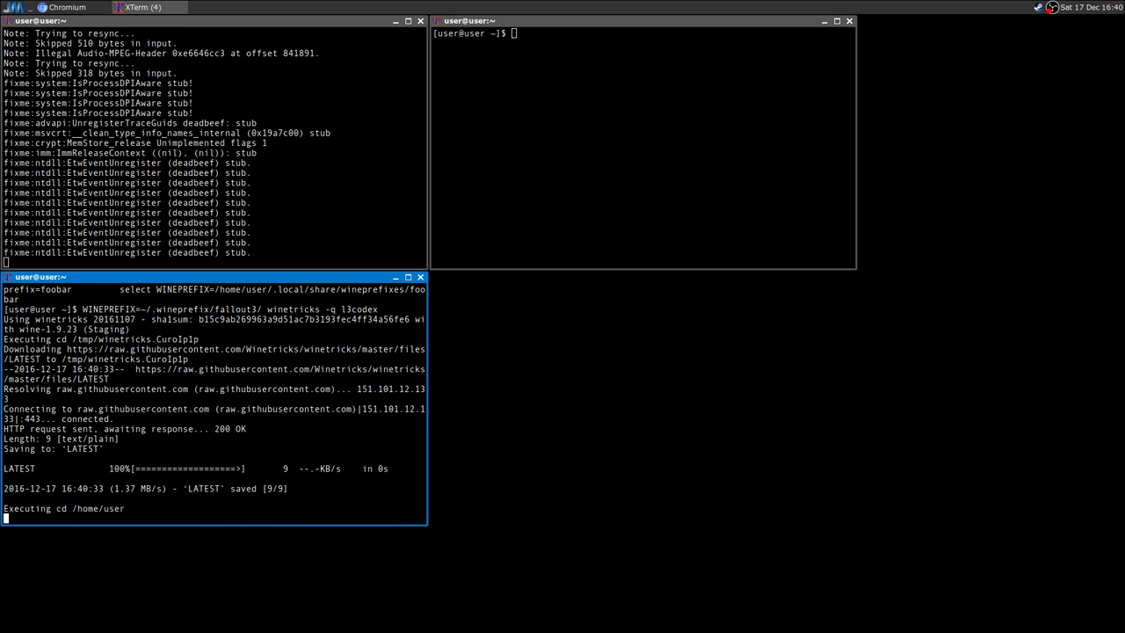
Rerun the winetricks -q command for the ~/.wineprefix/fallout3/ prefix without any package name, so the graphical chooser opens.
key(Up)
key(BackSpace)
key(BackSpace)
key(BackSpace)
key(BackSpace)
key(BackSpace)
key(BackSpace)
key(BackSpace)
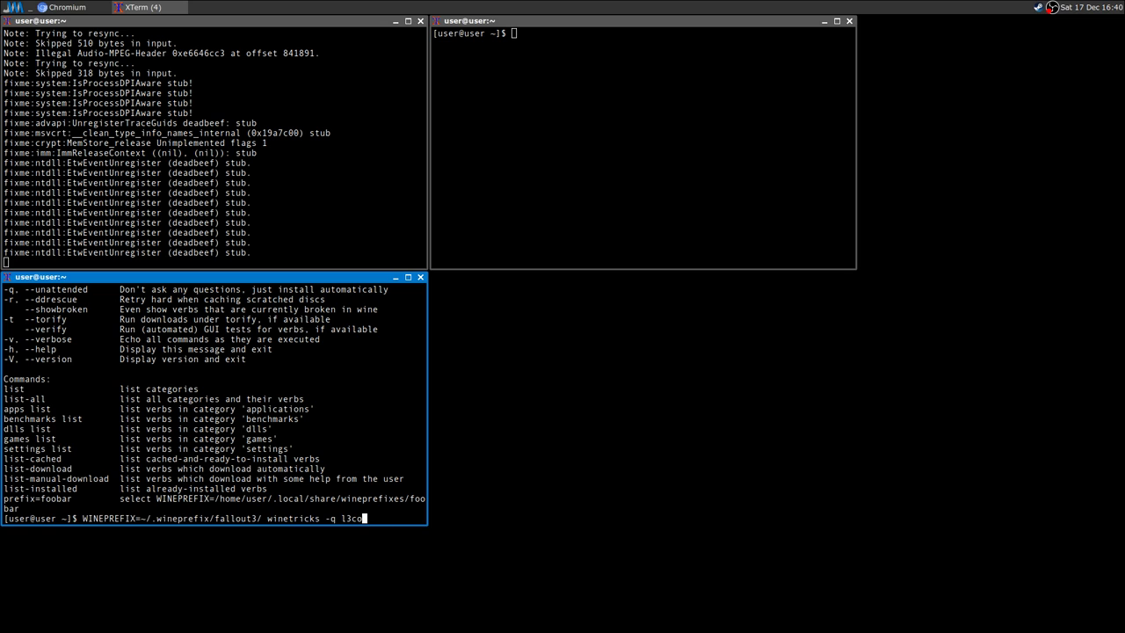
key(Return)
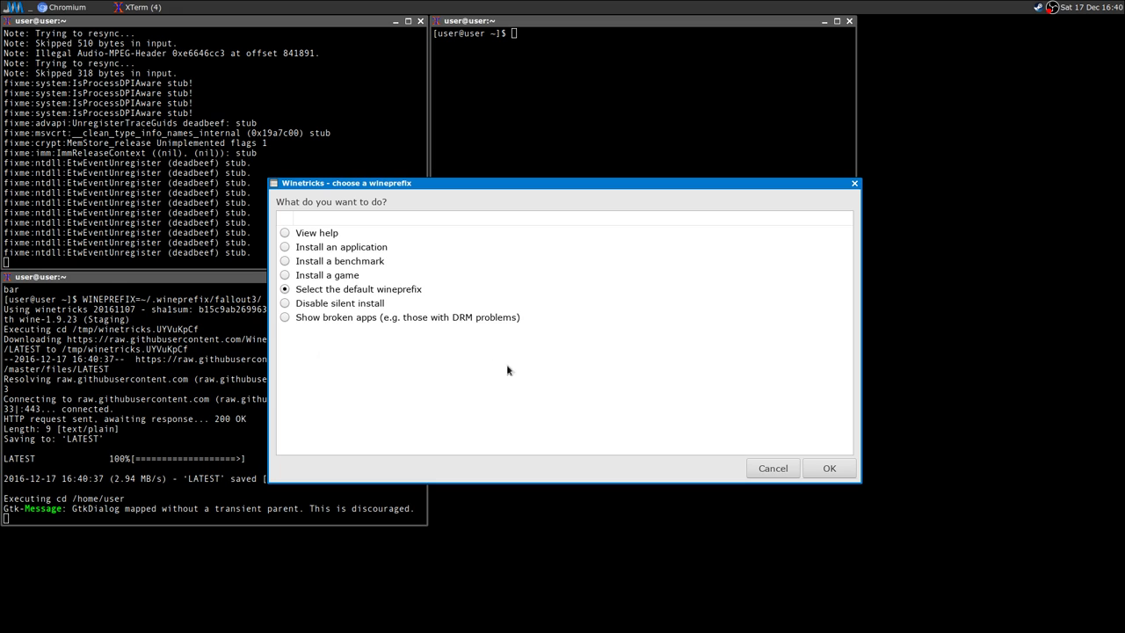
Select the default wineprefix in Winetricks and choose to install a Windows DLL or component.
click(820, 468)
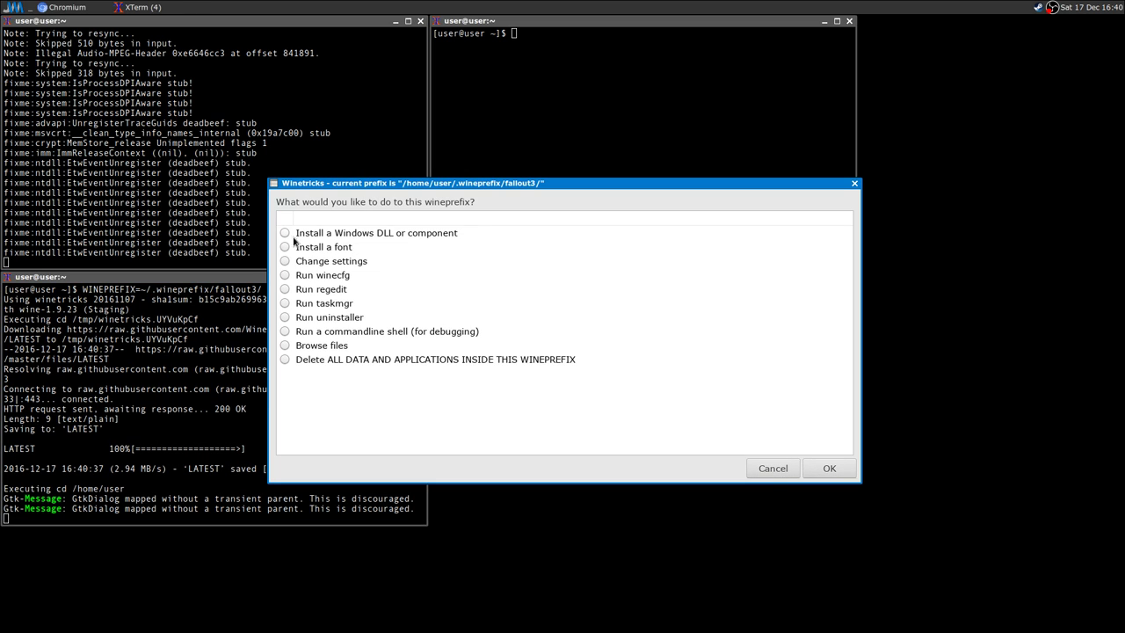
click(285, 234)
click(810, 475)
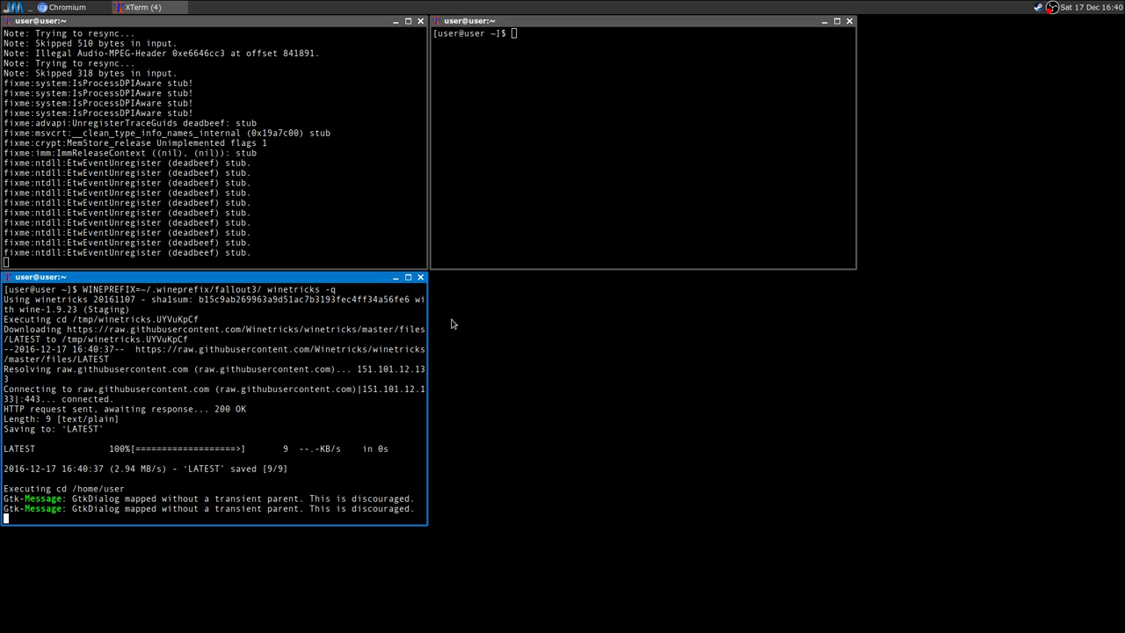
Install the l3codecx package into the fallout3 prefix and close Winetricks.
scroll(448, 327, down, 20)
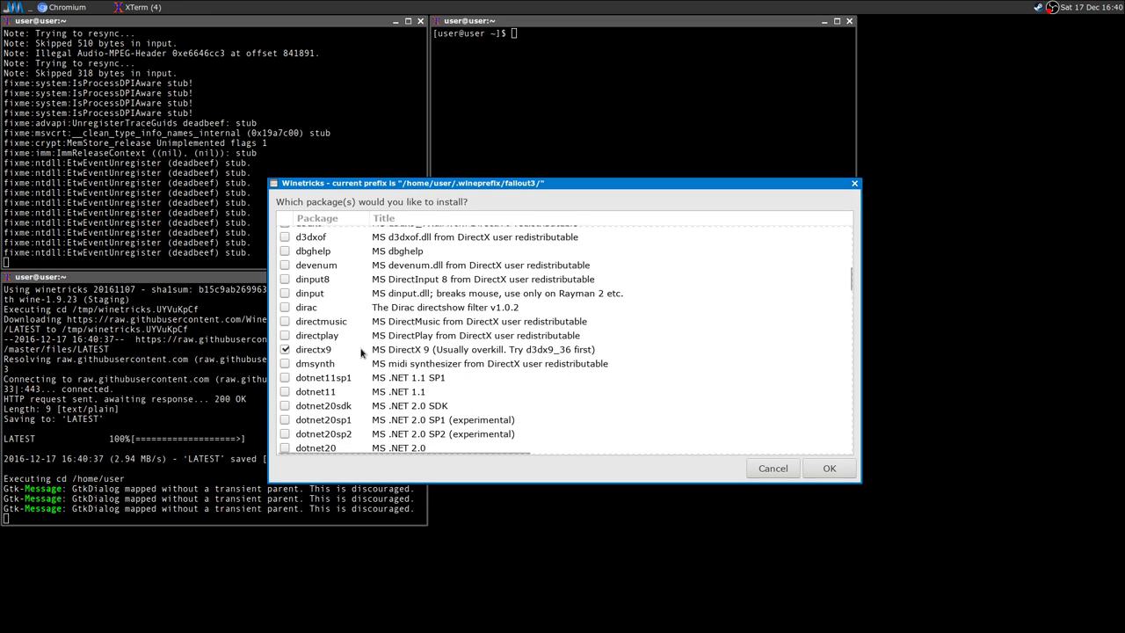
scroll(360, 351, down, 15)
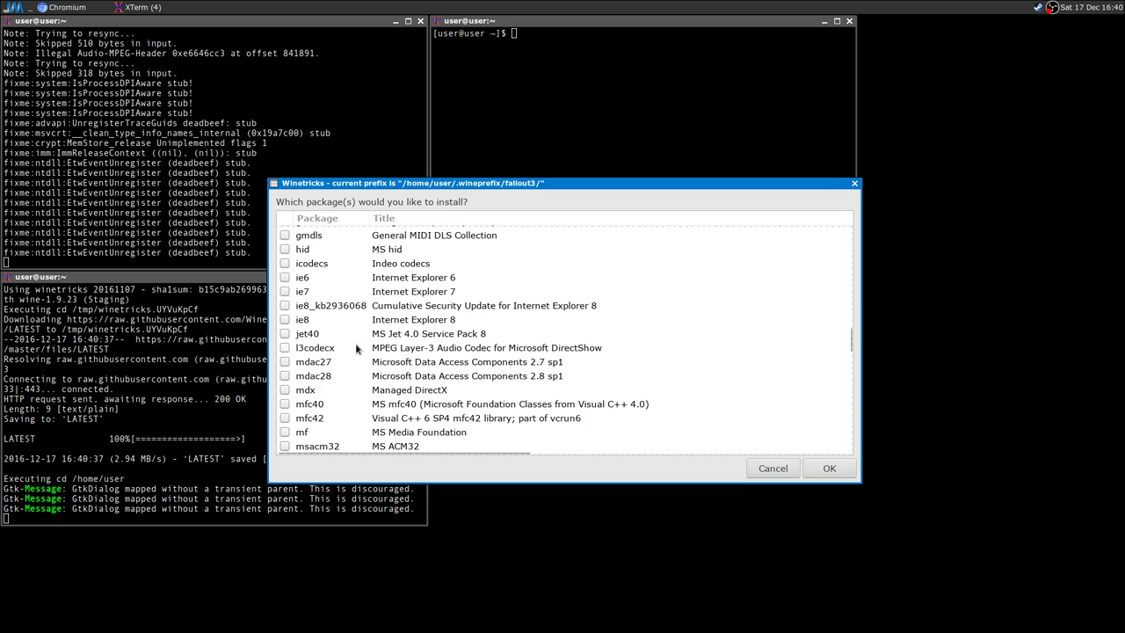
click(284, 348)
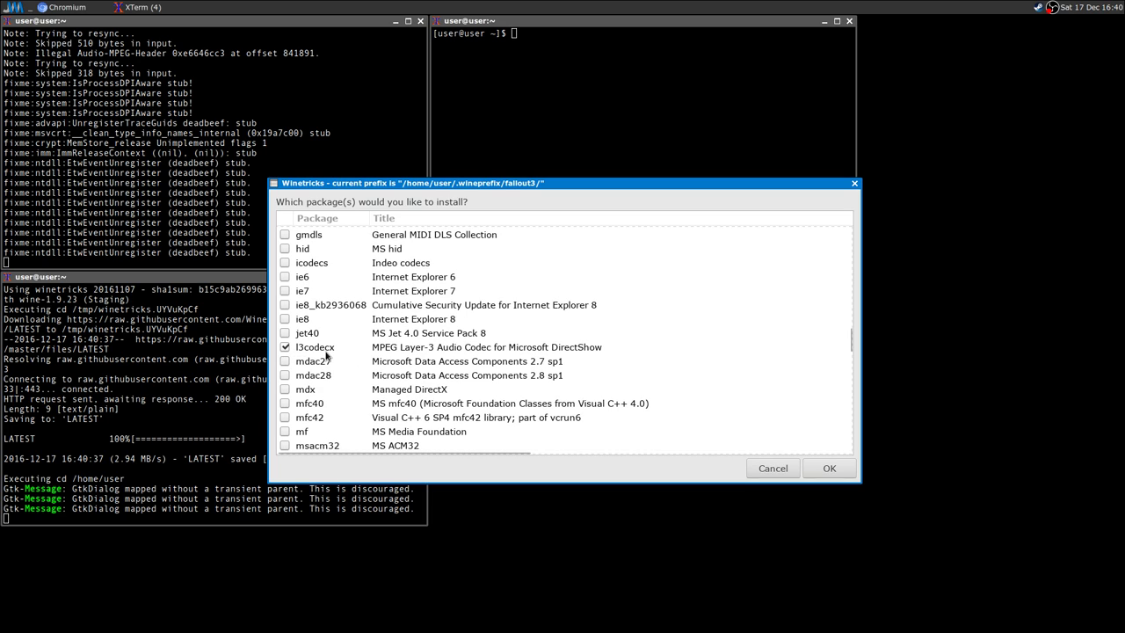
click(818, 471)
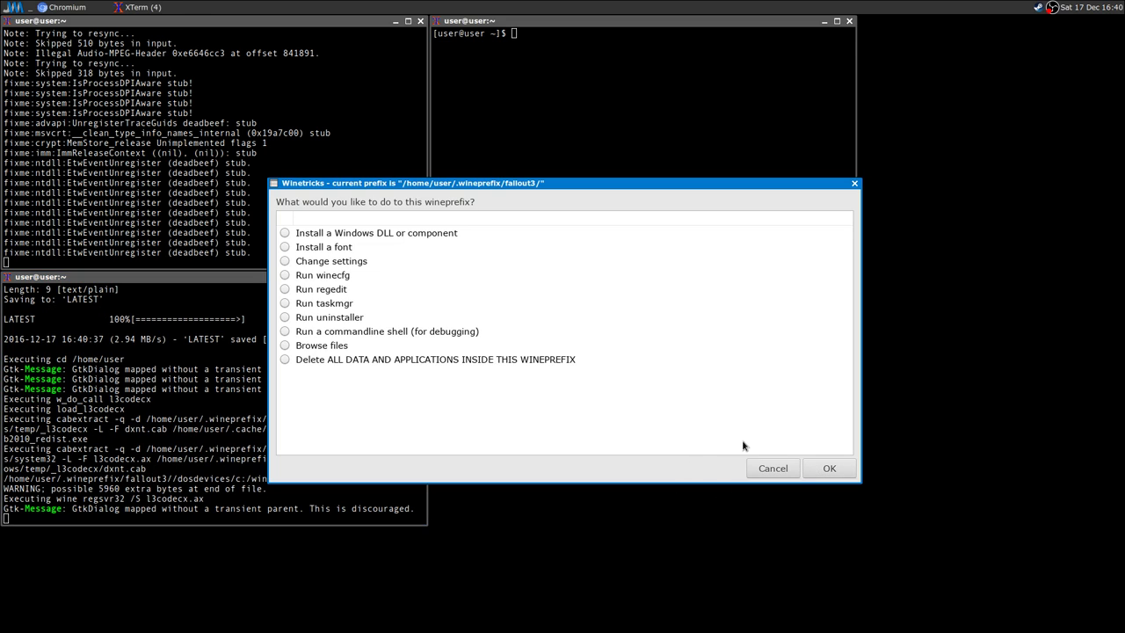
key(Escape)
key(Escape)
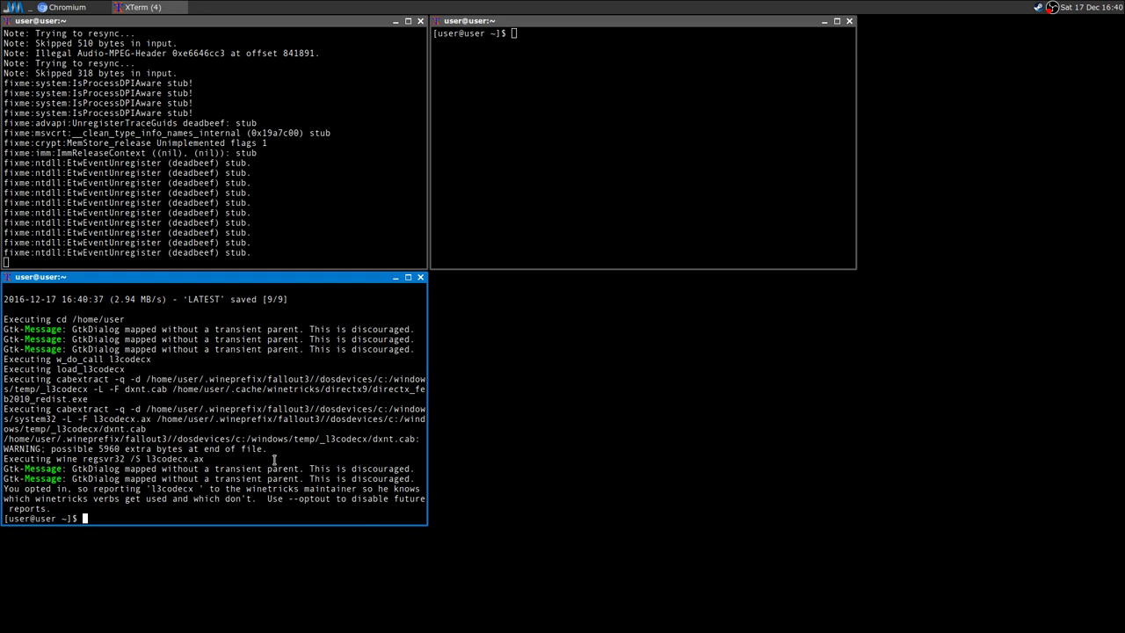
Launch Fallout 3 - Game of the Year Edition through Steam and continue the saved game.
right_click(1039, 9)
click(1020, 15)
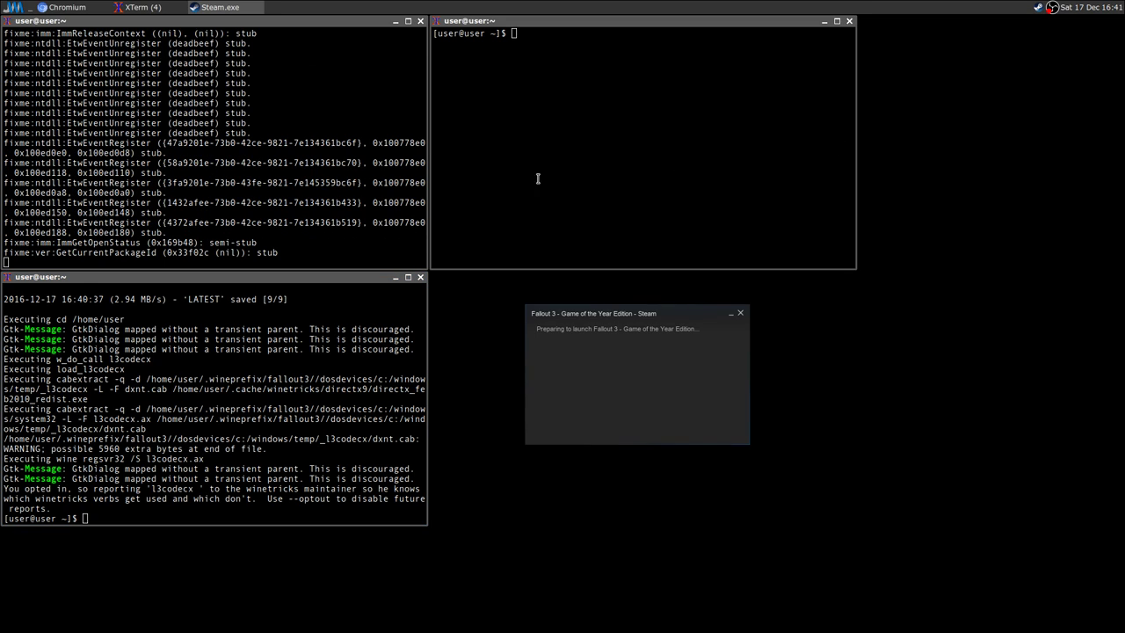
click(758, 277)
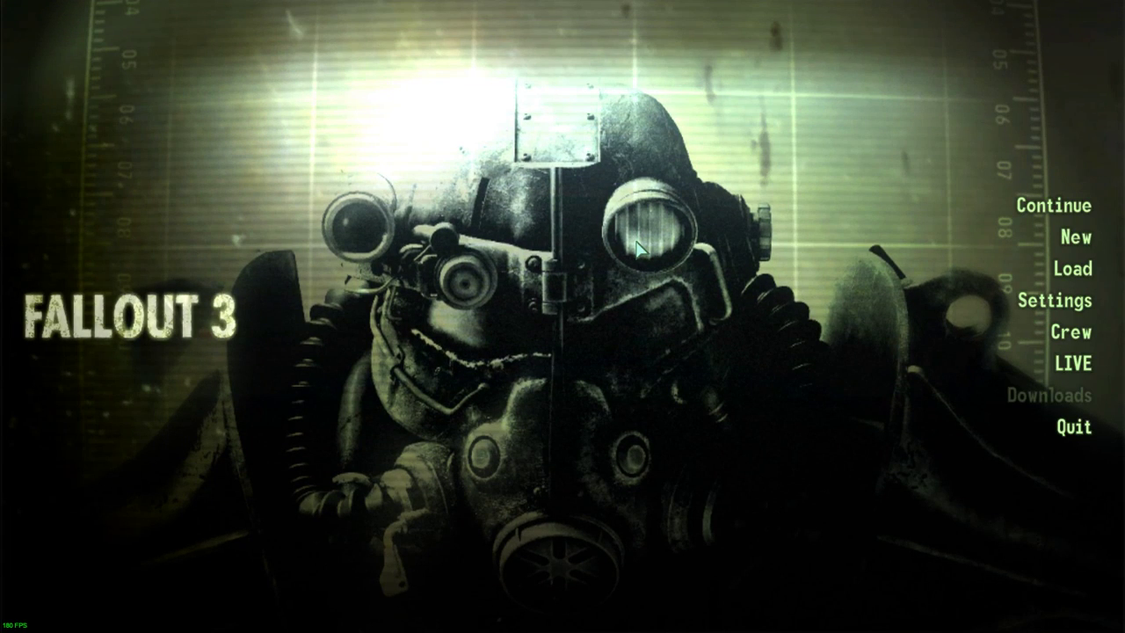
click(1088, 207)
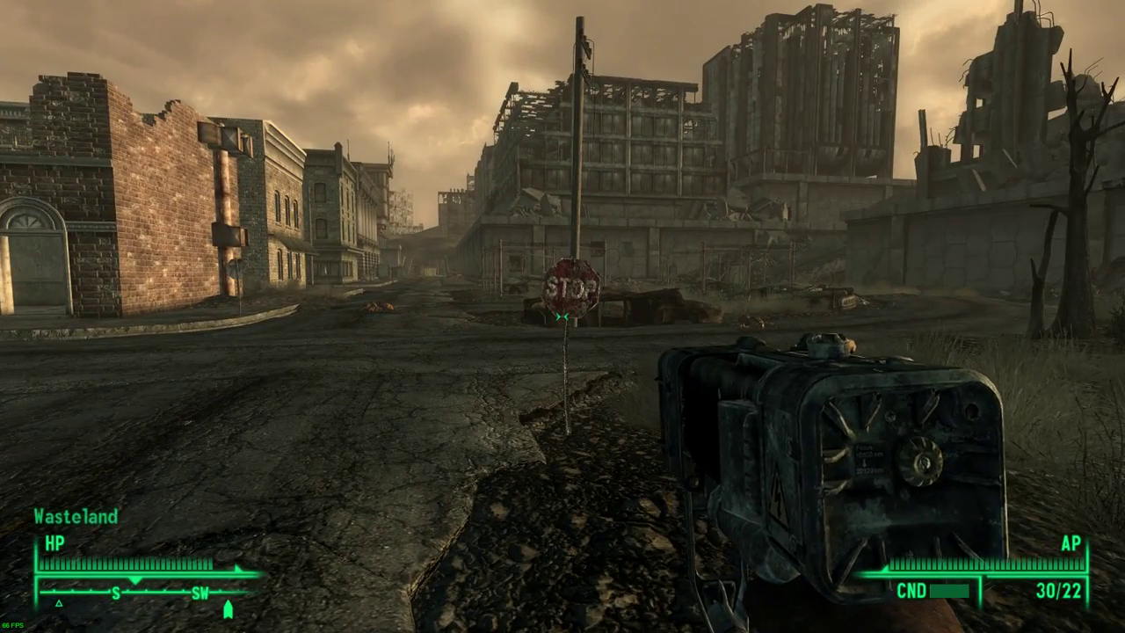
Test the Pip-Boy radio with Galaxy News Radio, switch to Enclave Radio, and put the Pip-Boy away.
key(Tab)
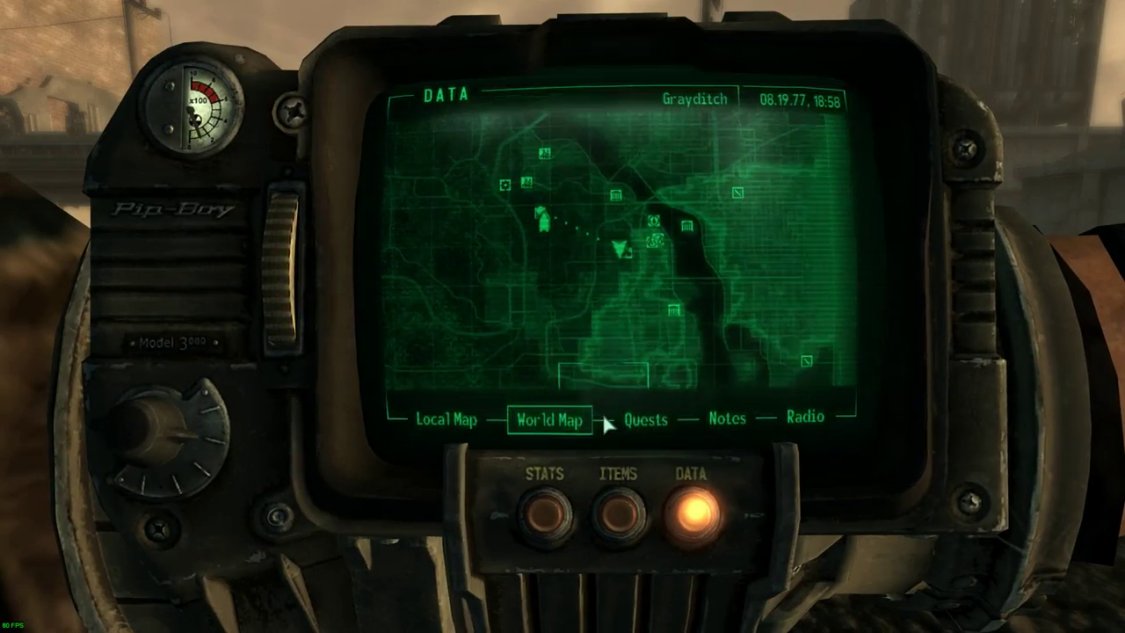
click(808, 426)
click(538, 169)
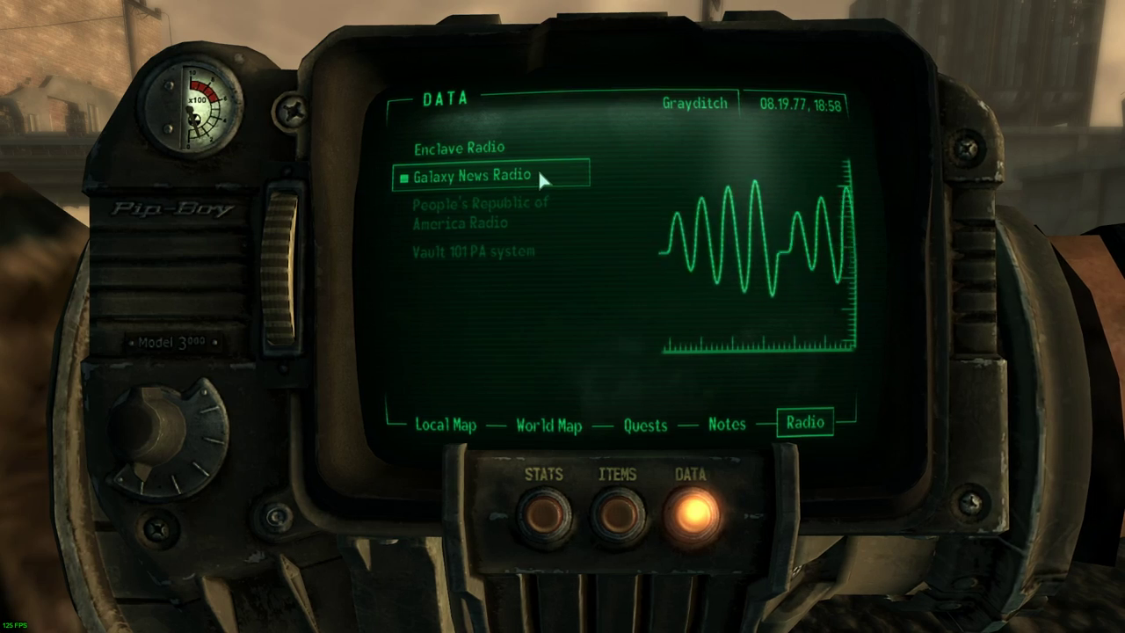
click(530, 149)
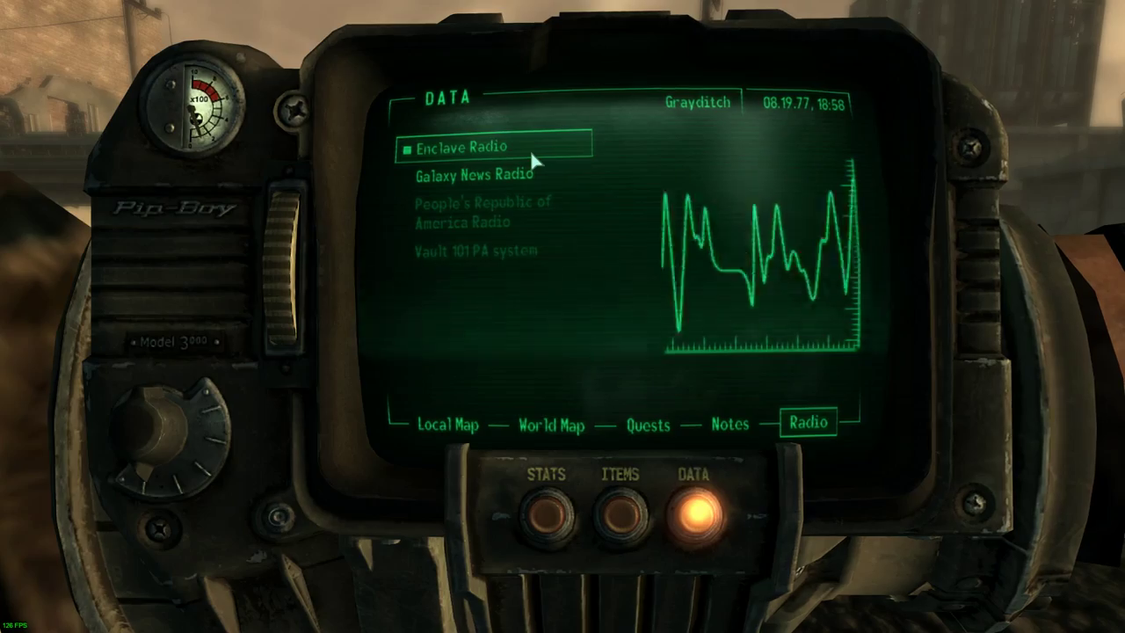
key(Tab)
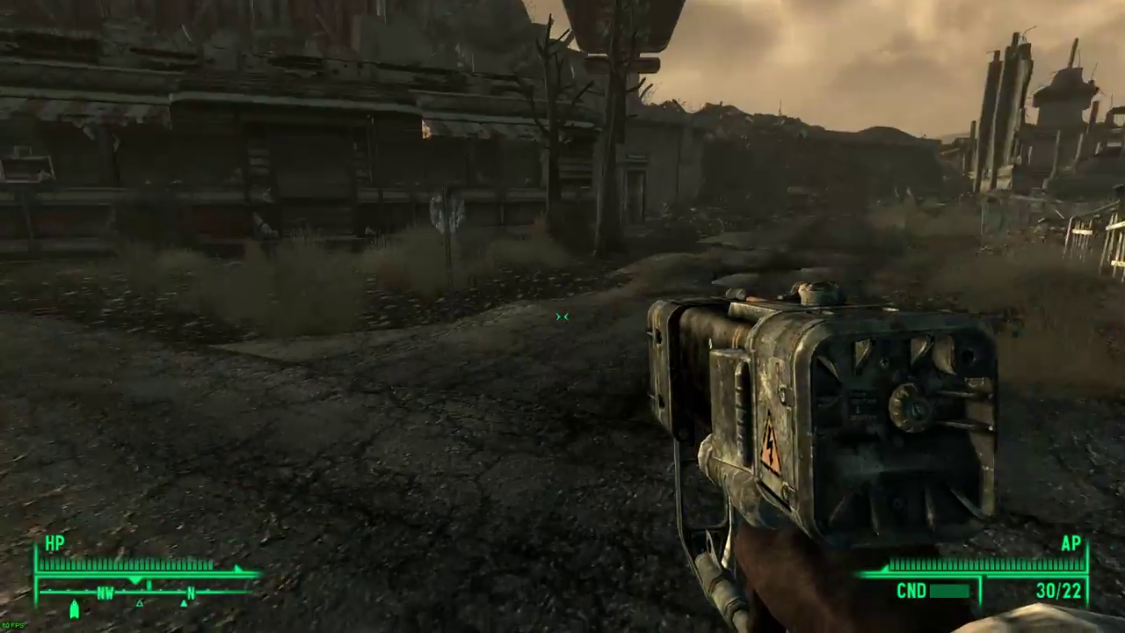
Walk down the street to the intersection and attack the Fire Ant Worker with four V.A.T.S. shots at its head.
key(w)
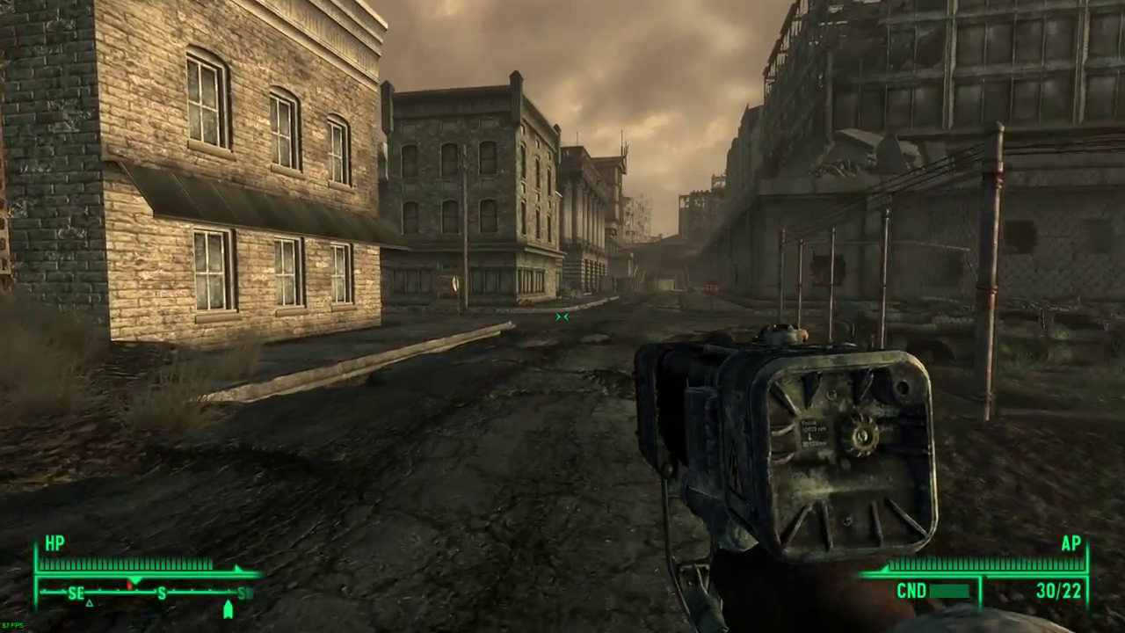
key(w)
key(w)
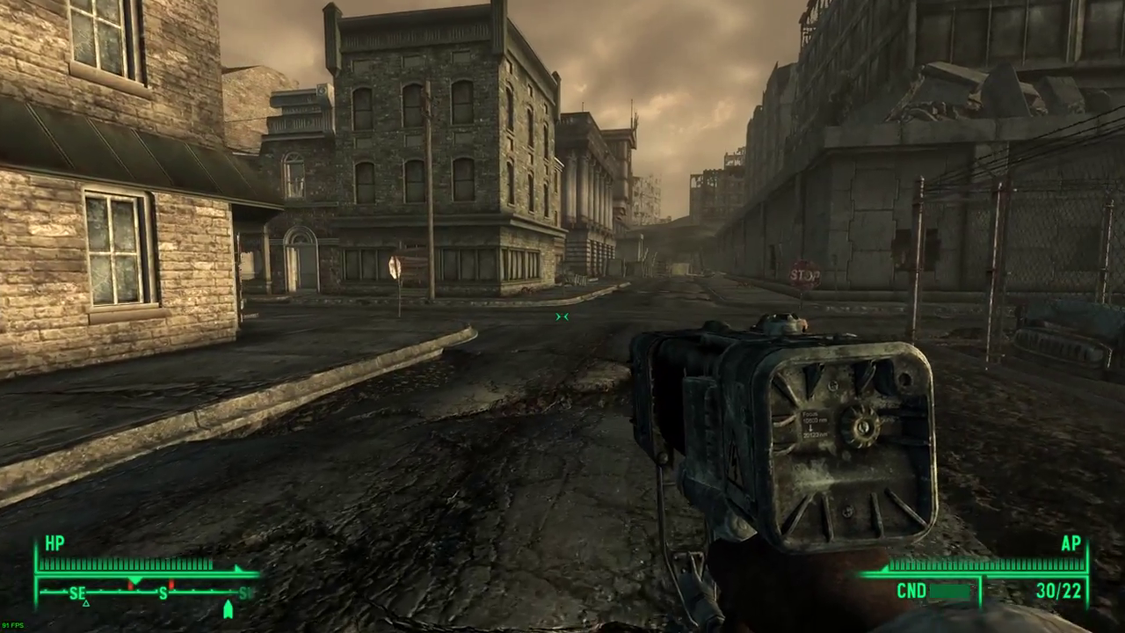
key(w)
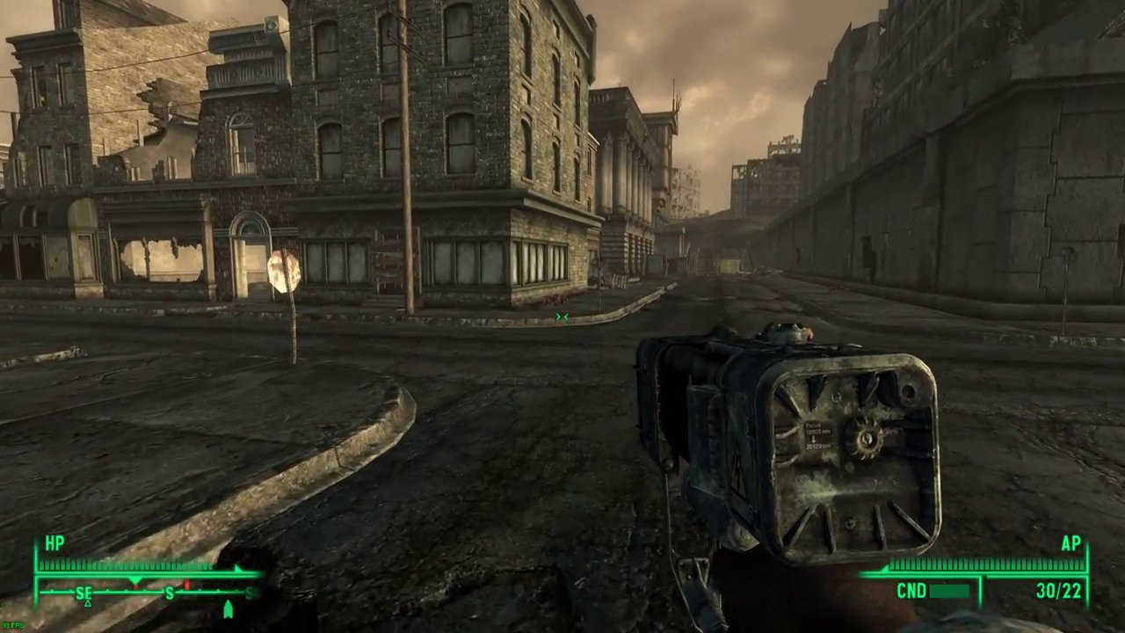
key(v)
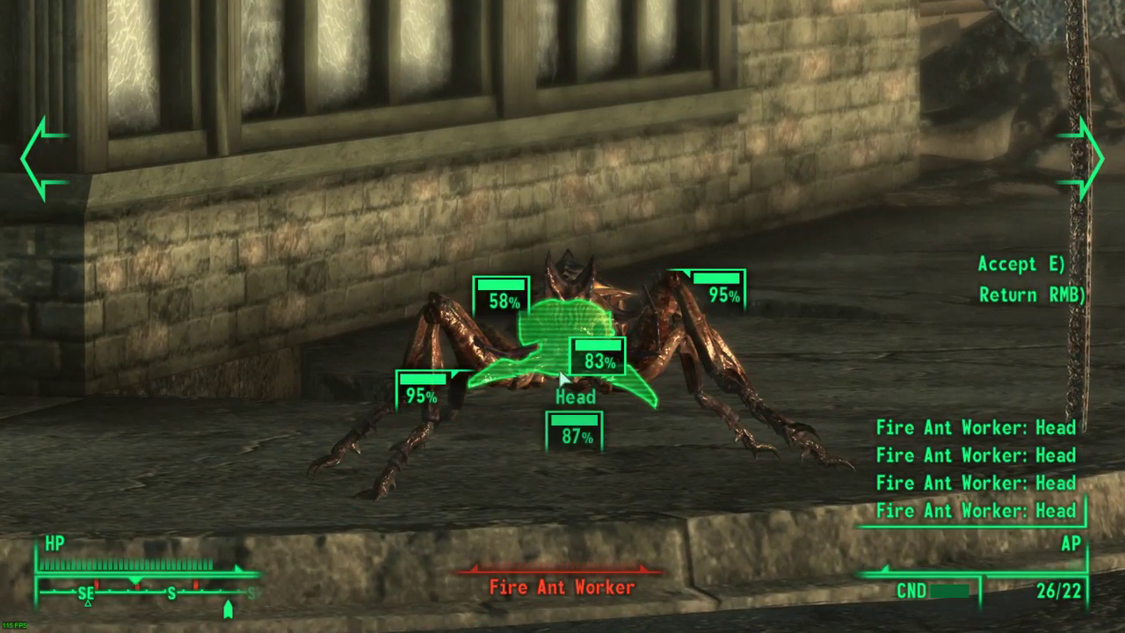
key(e)
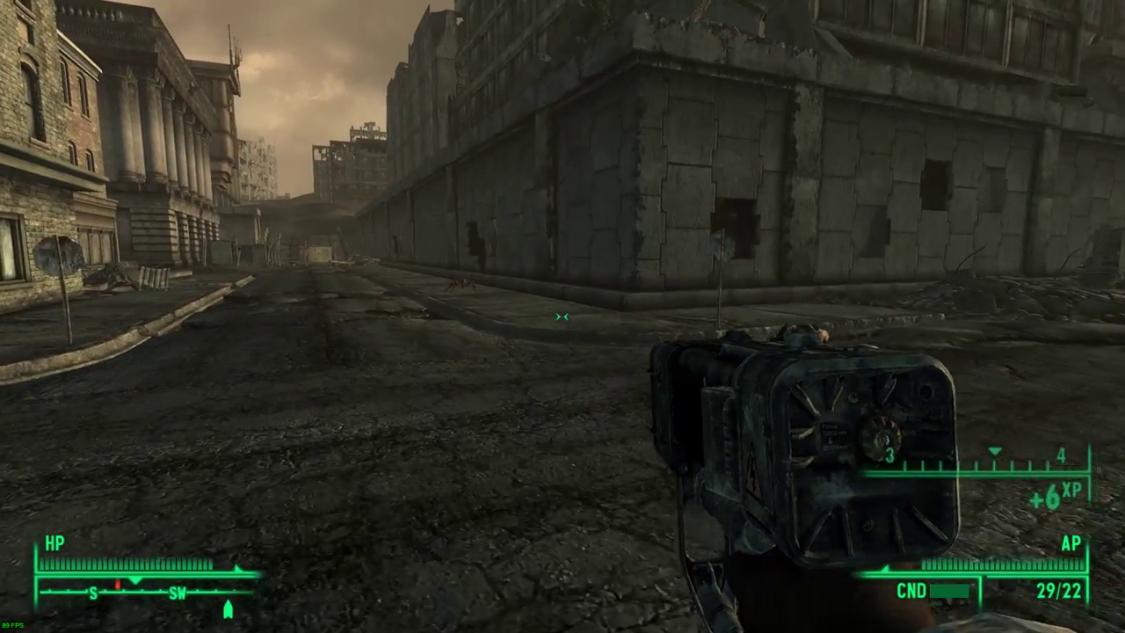
Target the second Fire Ant Worker in V.A.T.S. and carry out four shots at its head.
key(v)
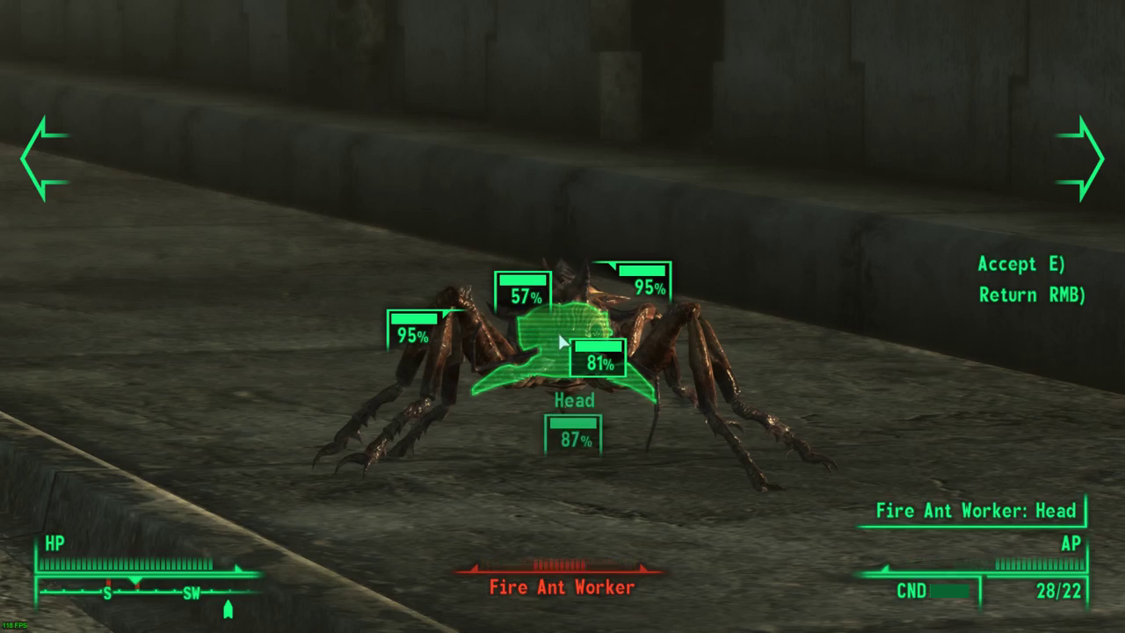
click(561, 341)
click(561, 341)
click(561, 341)
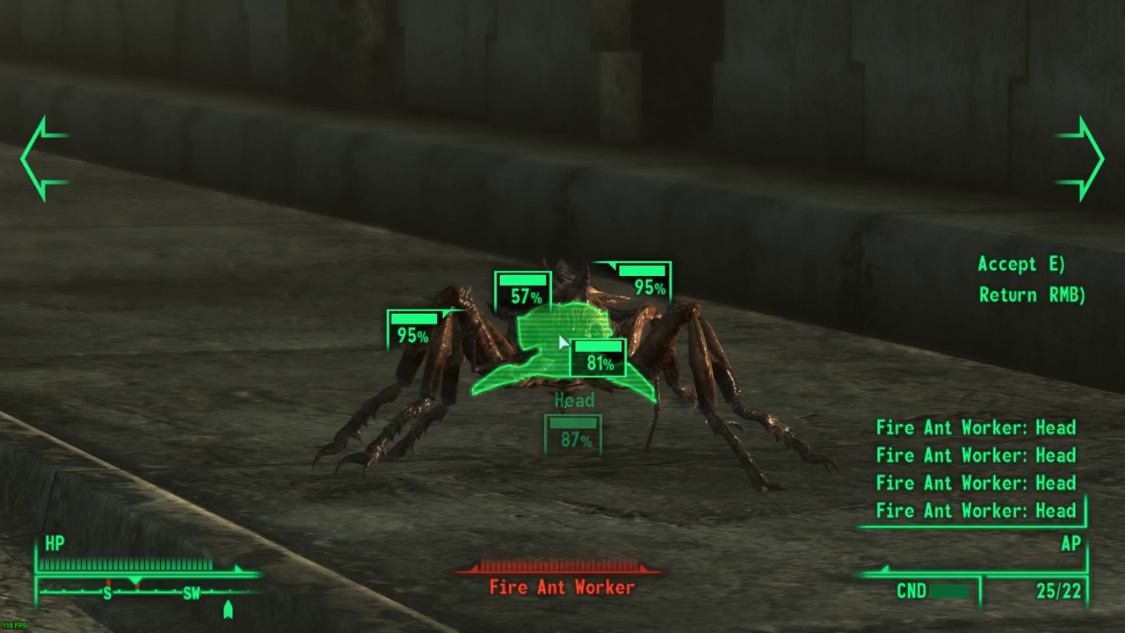
key(e)
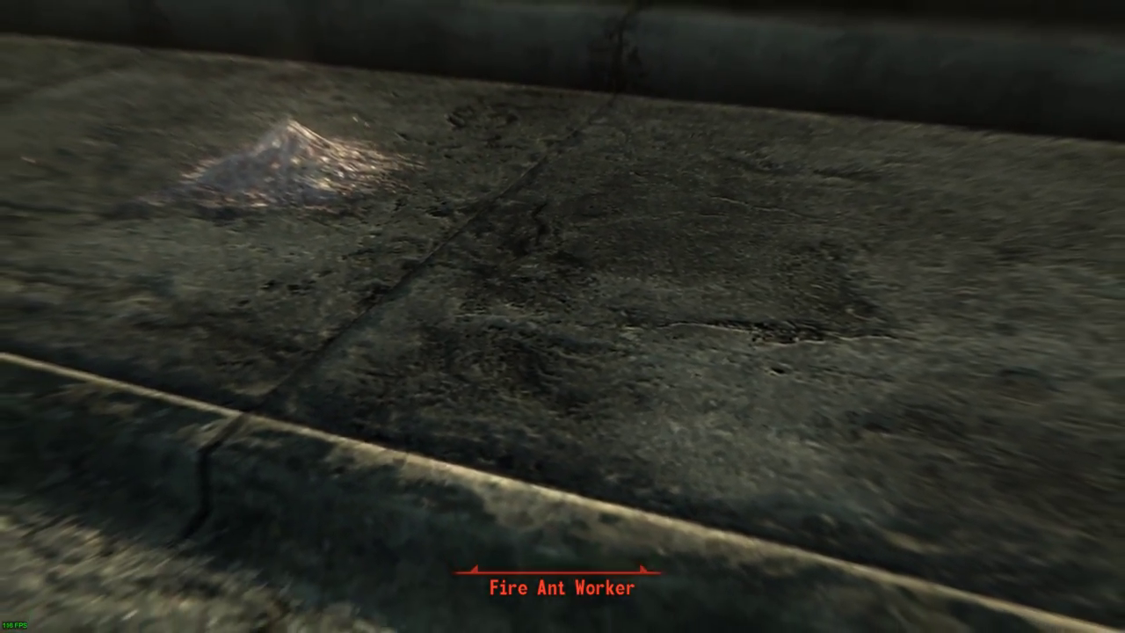
Continue through the ruined streets and attack the Fire Ant Warrior with three V.A.T.S. shots at its head.
key(w)
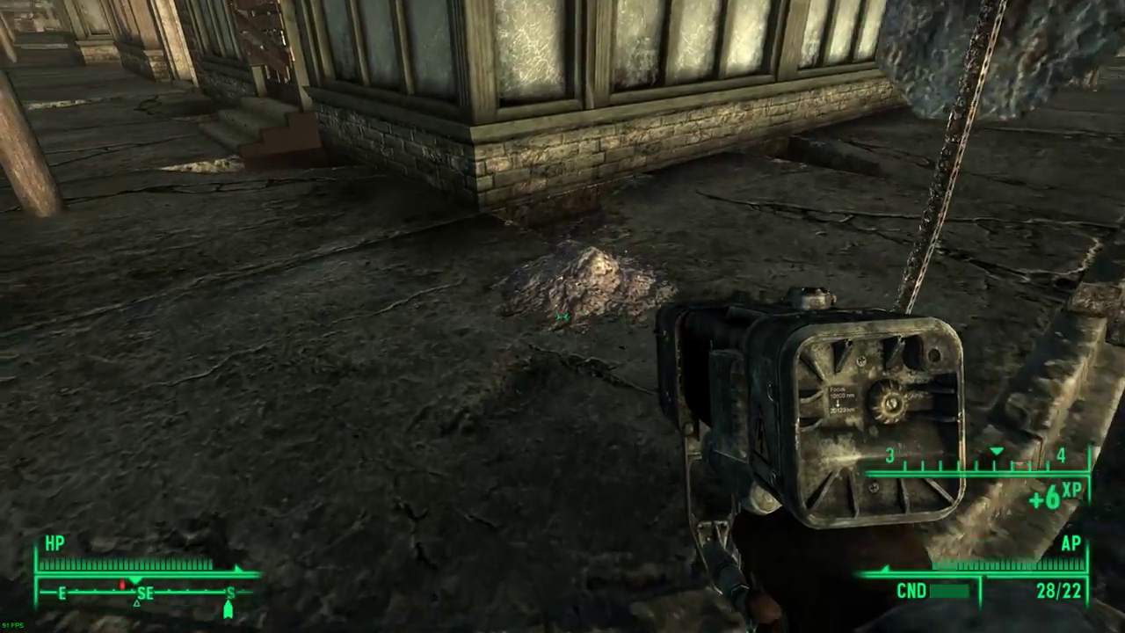
key(w)
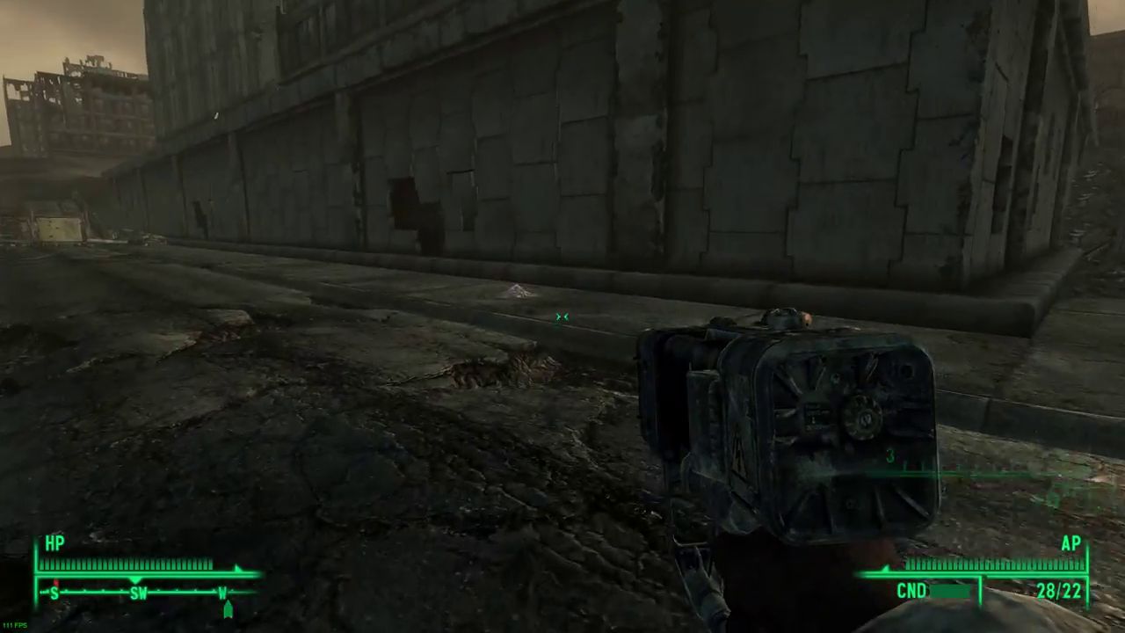
key(w)
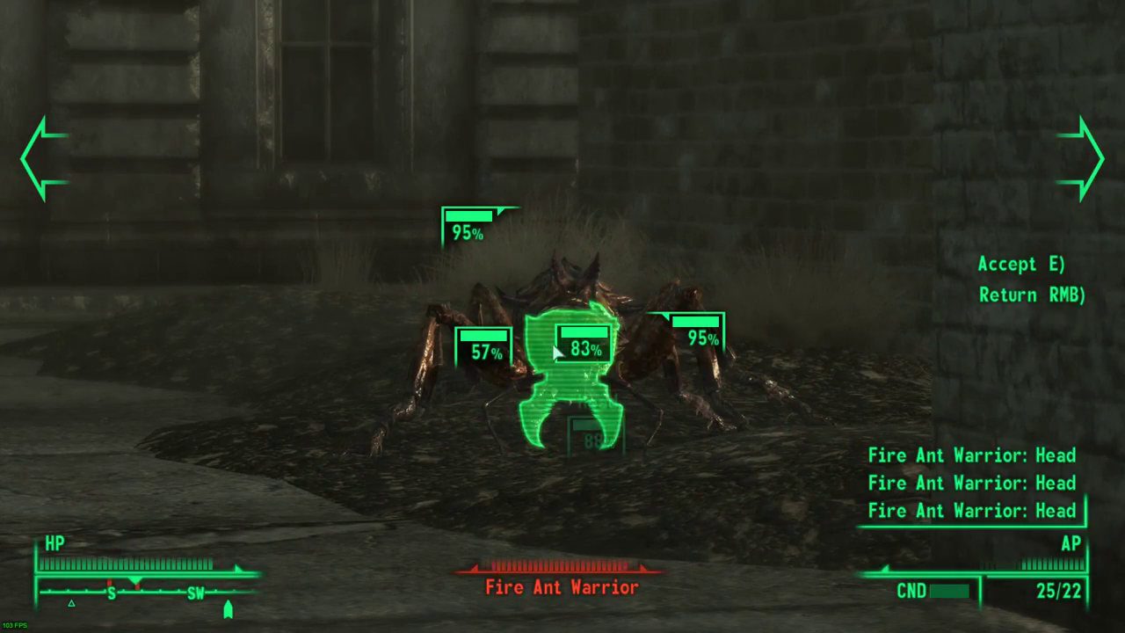
key(e)
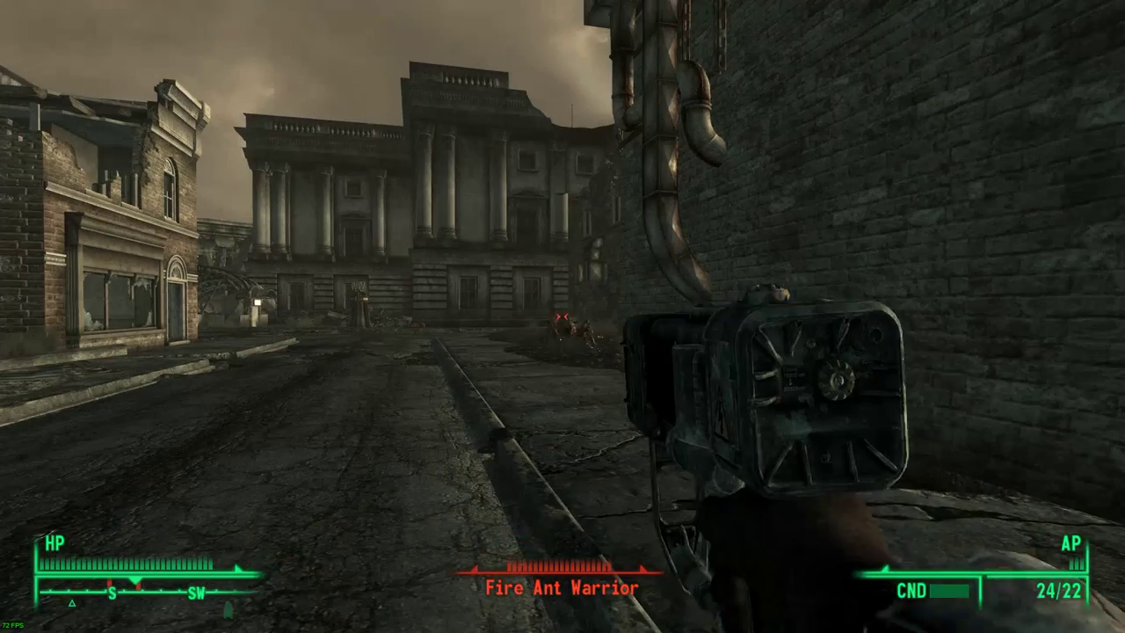
Fire repeatedly at the Fire Ant Warrior in free aim while keeping a distance from it.
key(w)
click(563, 316)
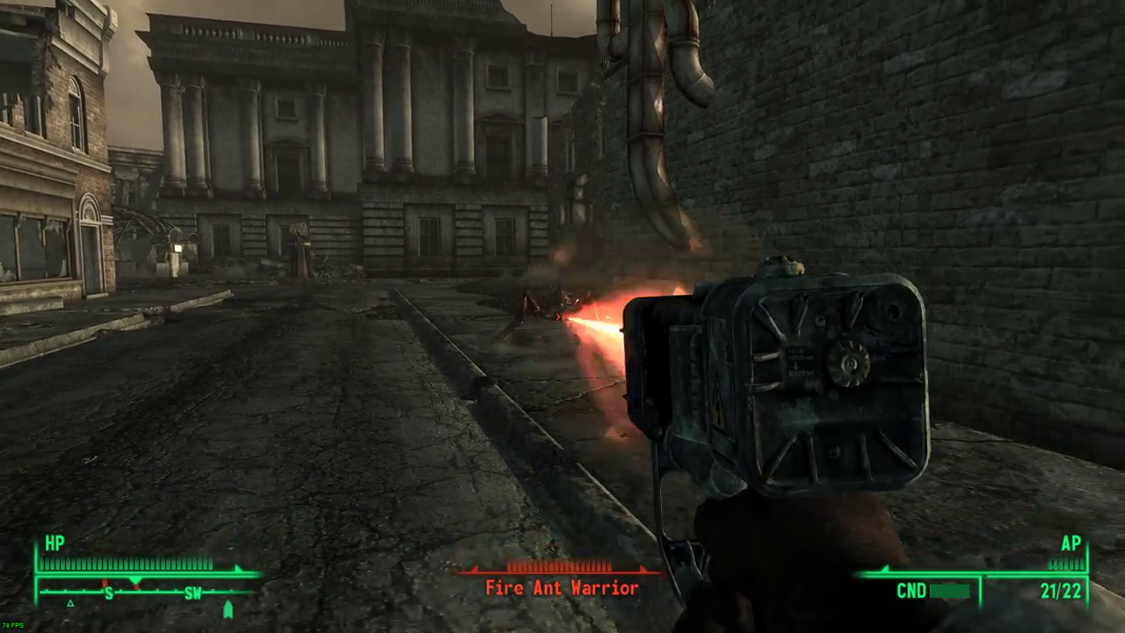
click(562, 316)
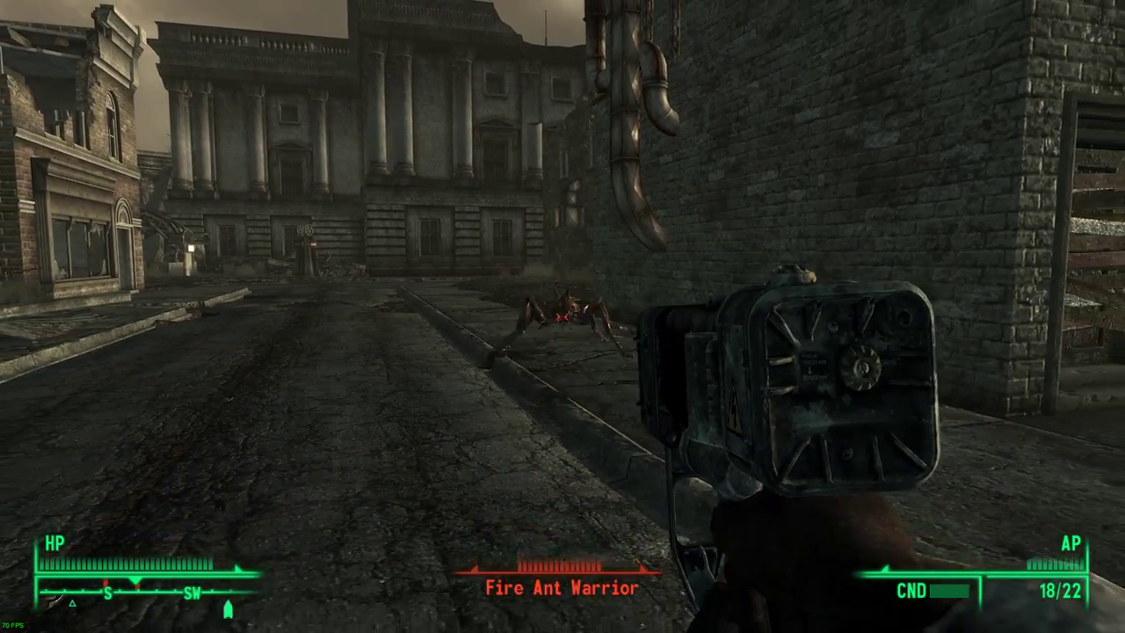
click(563, 317)
key(s)
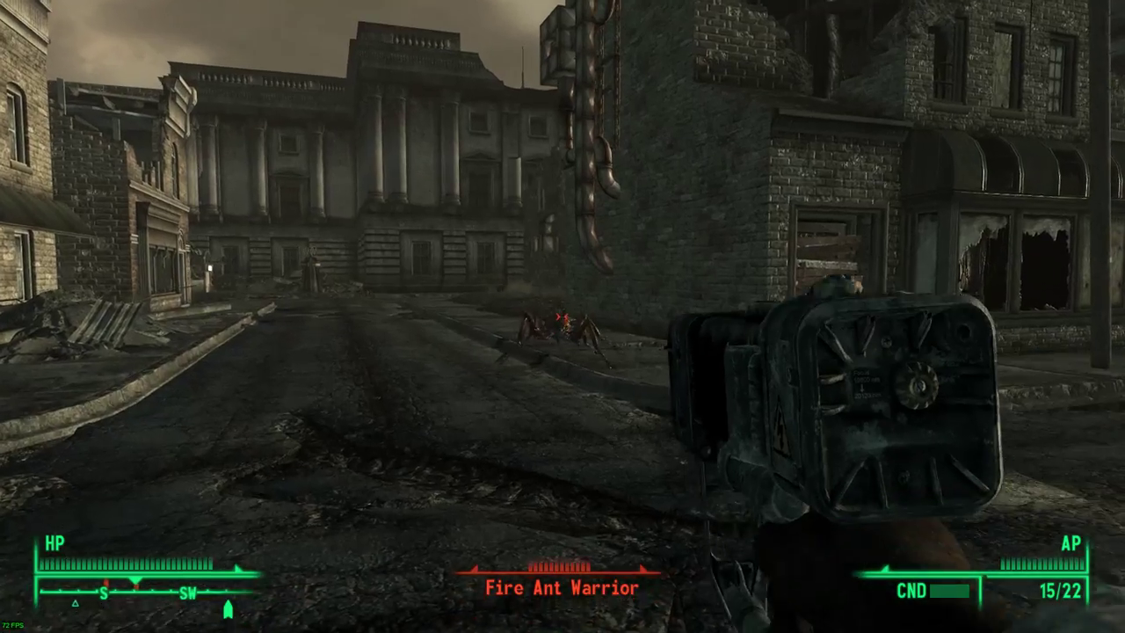
click(563, 316)
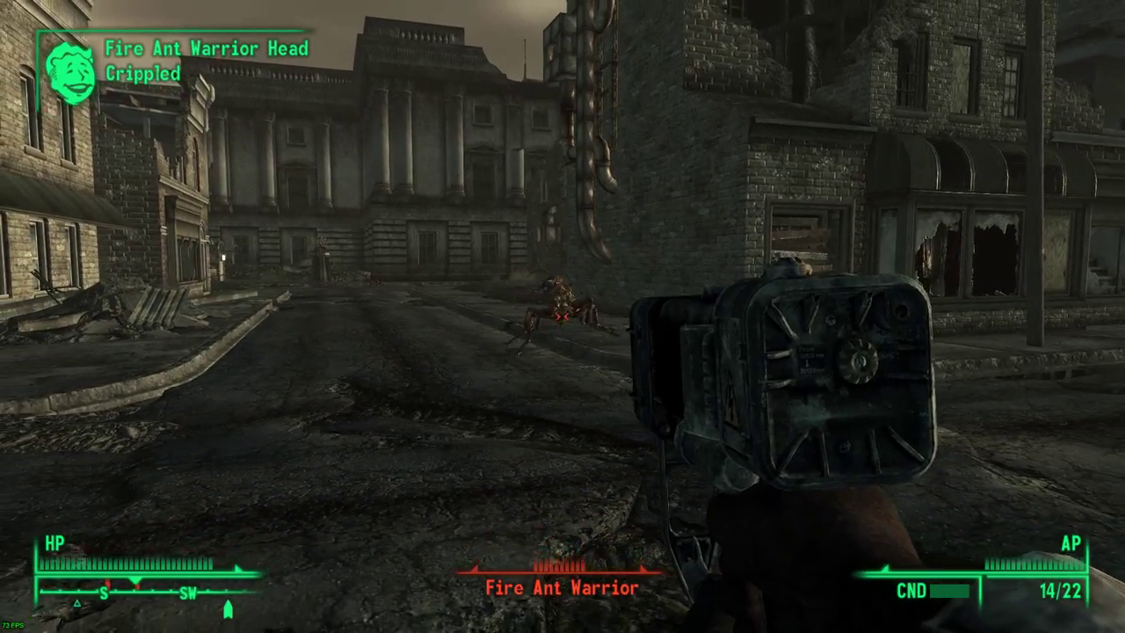
click(563, 316)
click(562, 316)
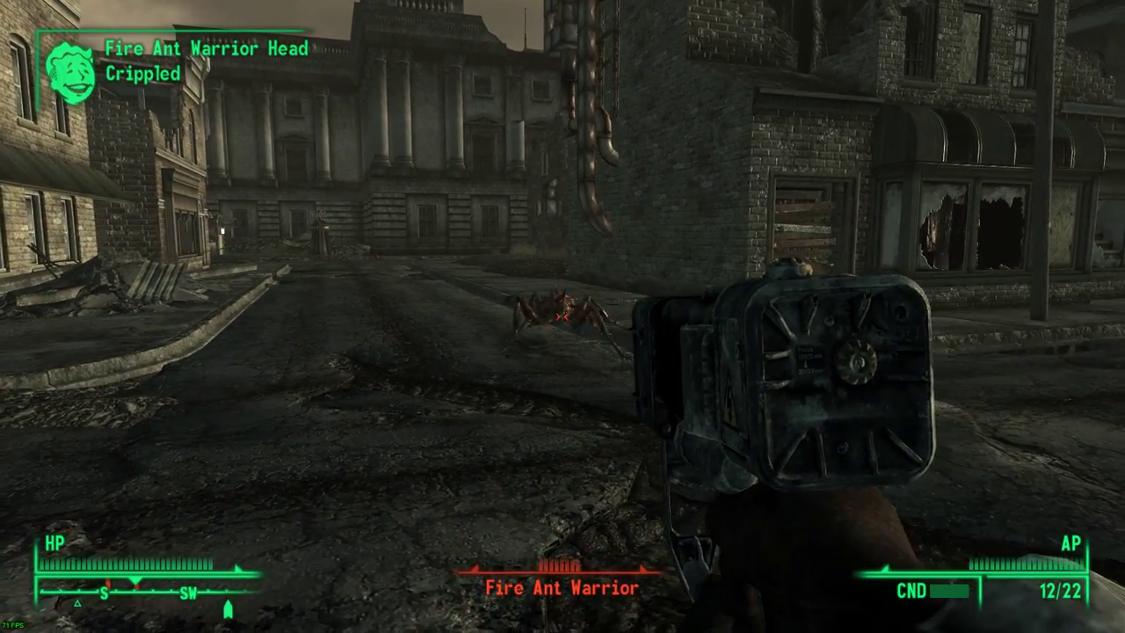
Target the Fire Ant Warrior in V.A.T.S. and carry out two shots at its head.
key(v)
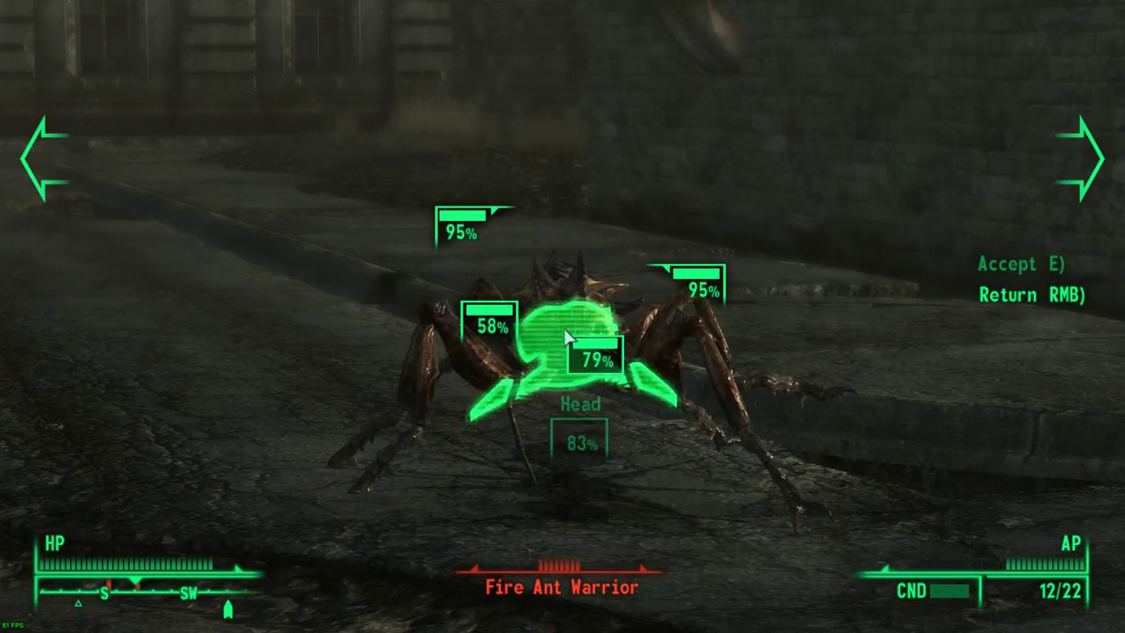
click(563, 334)
click(564, 334)
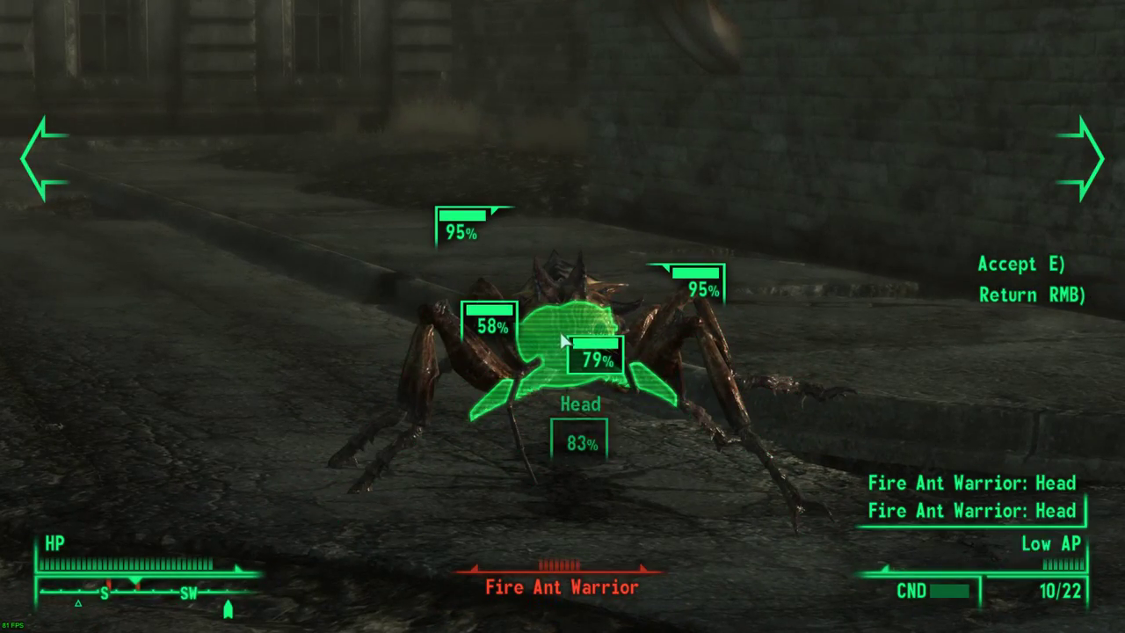
key(e)
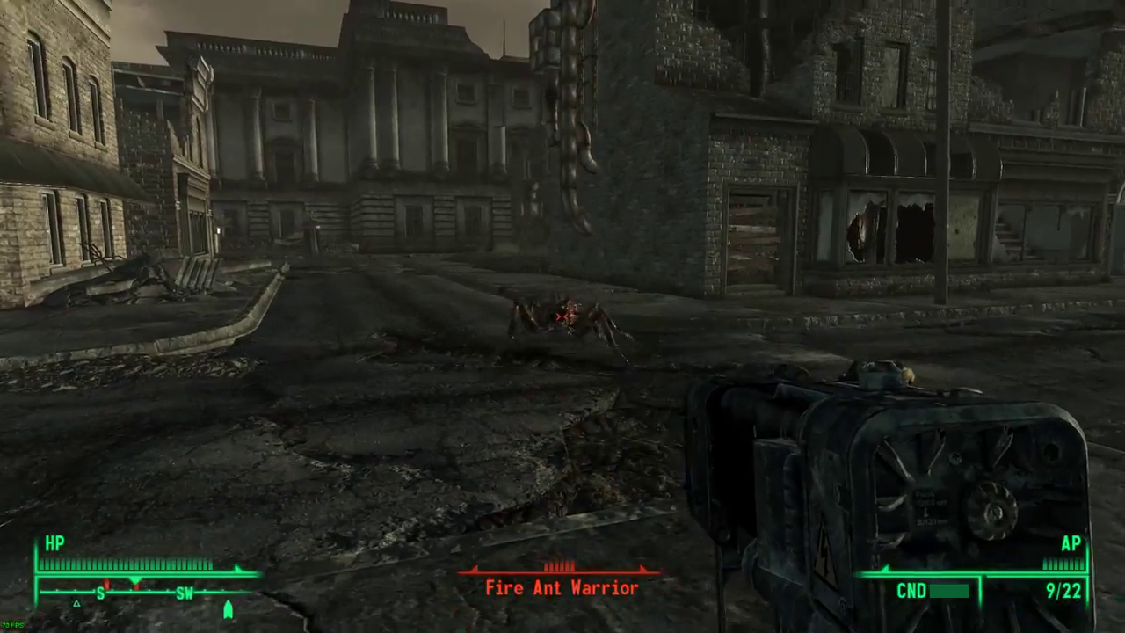
Continue attacking the Fire Ant Warrior while backing away down the street, and view the radio stations on the Pip-Boy.
click(562, 316)
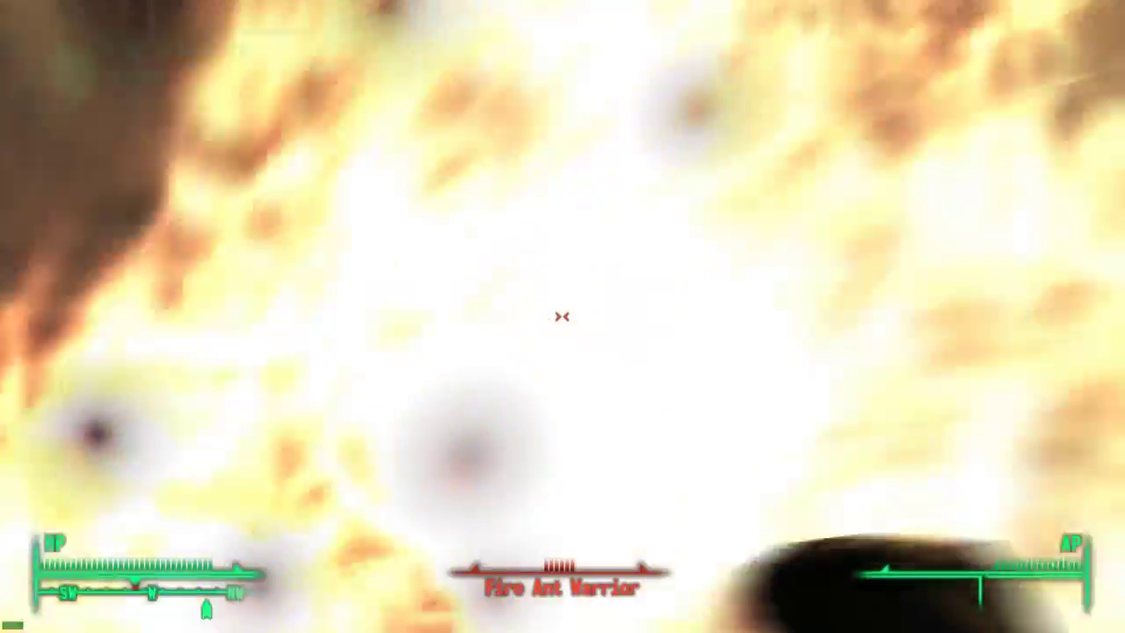
click(563, 316)
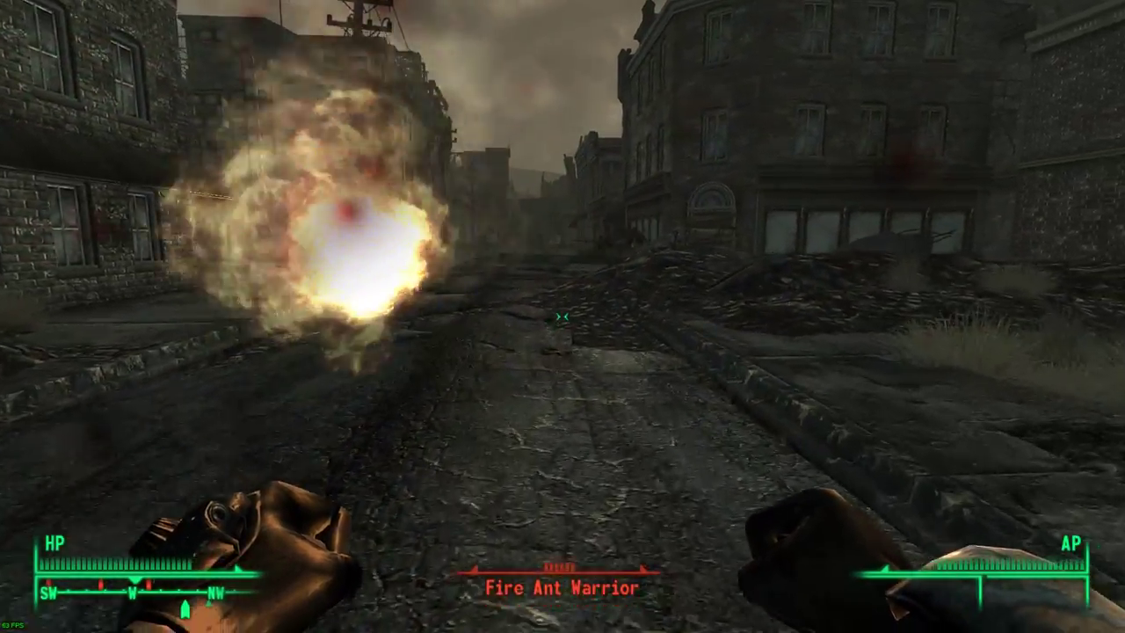
key(s)
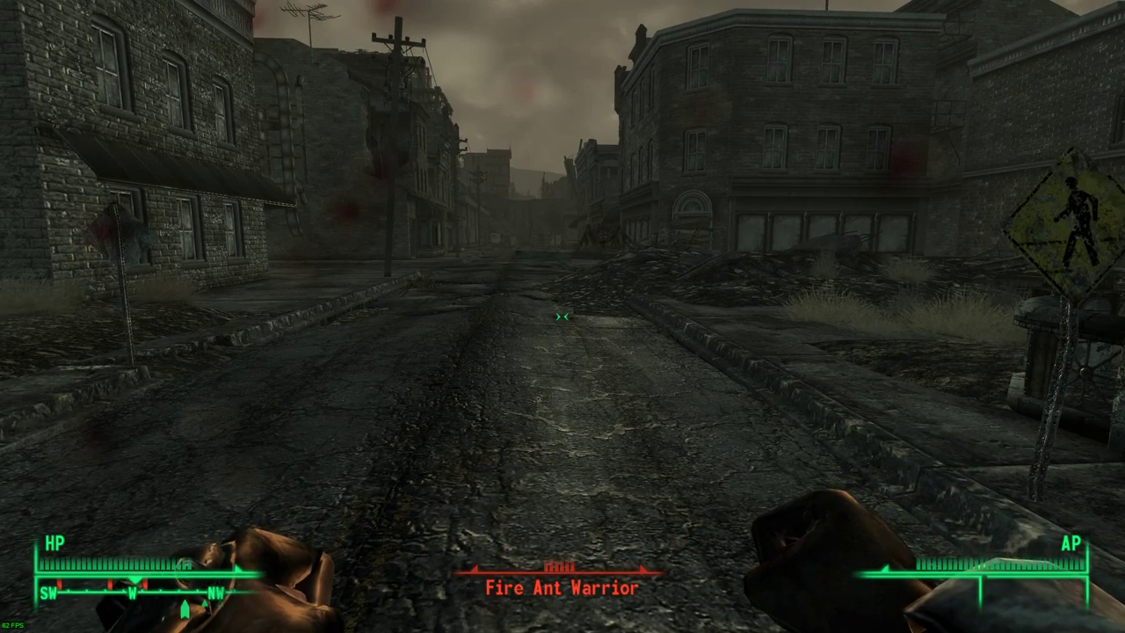
key(Tab)
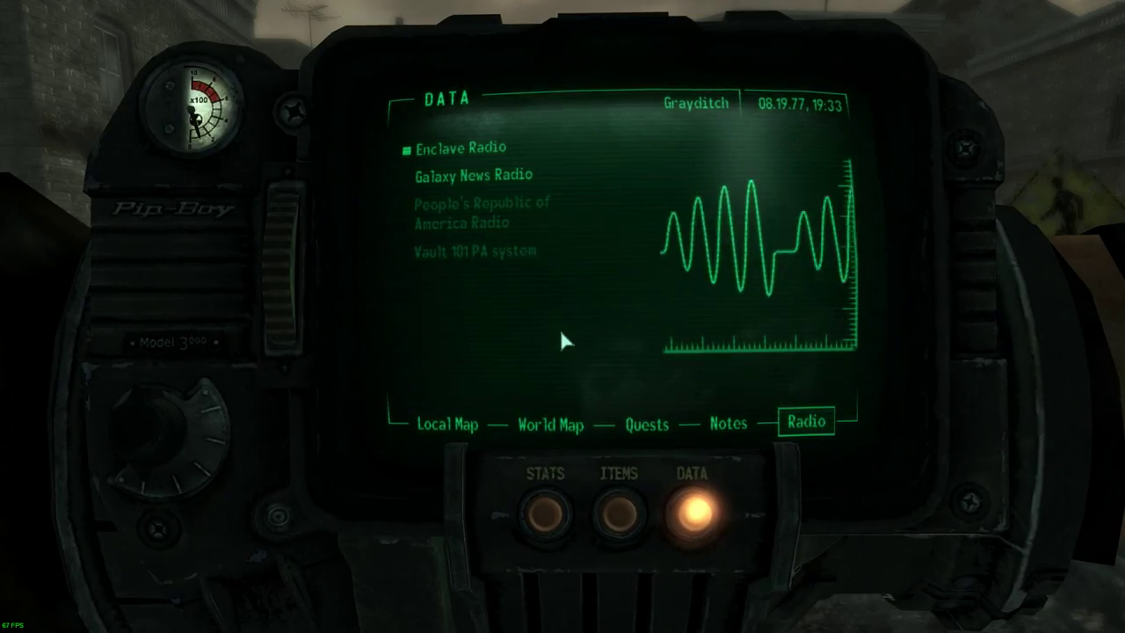
key(Escape)
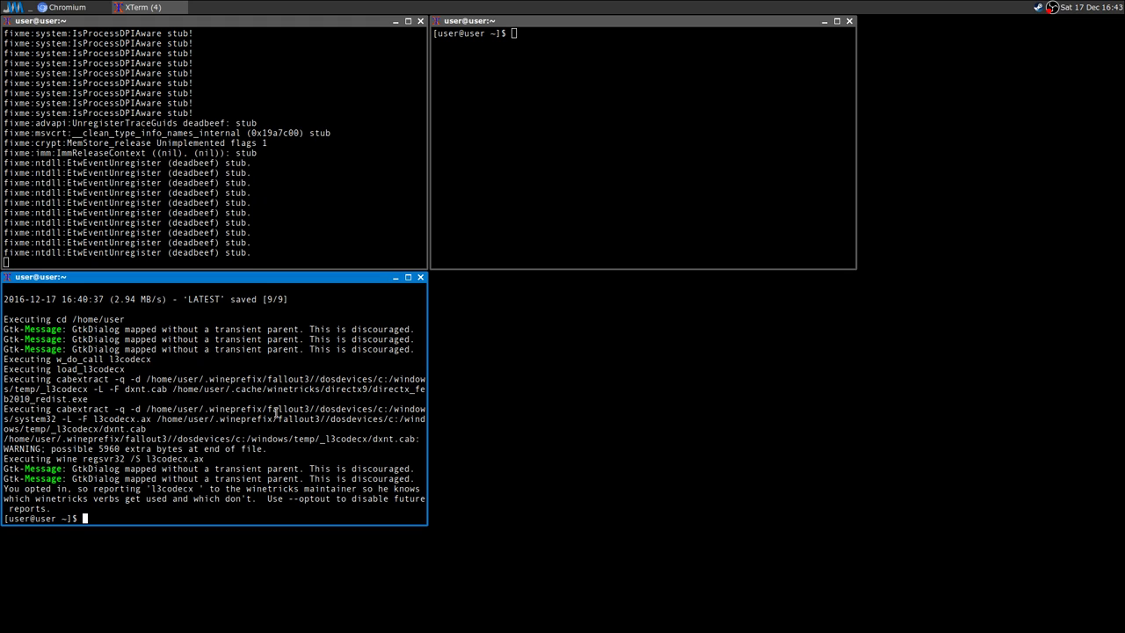
Switch to Chromium, view the WineHQ AppDB entry linked from PCGamingWiki's Fallout 3 page, and close it.
click(79, 8)
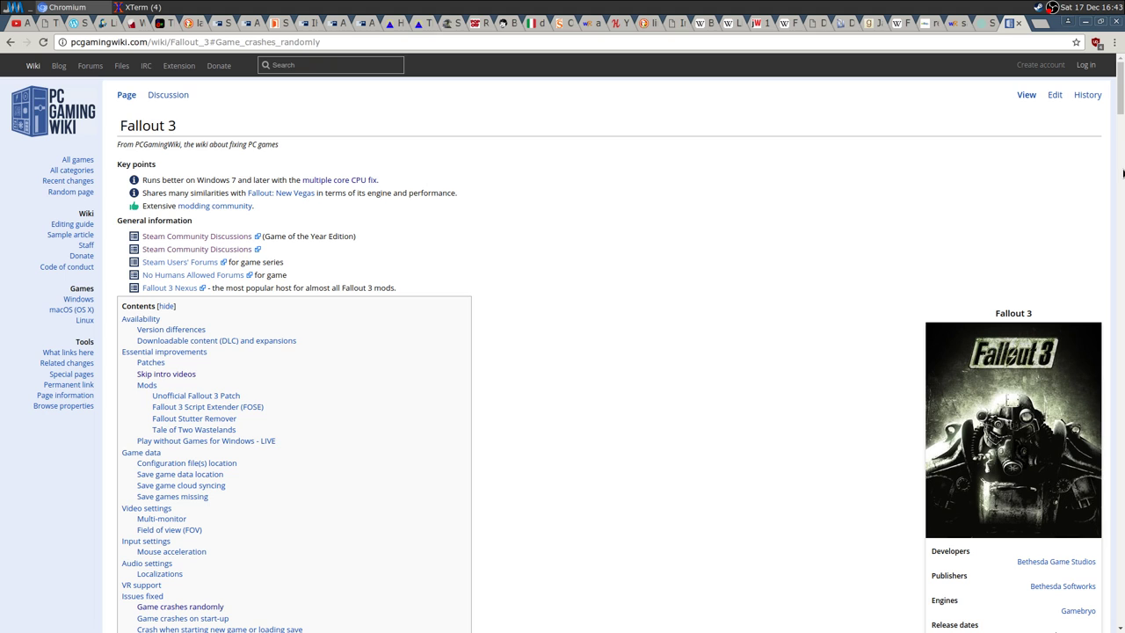
drag(1121, 83, 1097, 263)
scroll(351, 235, down, 4)
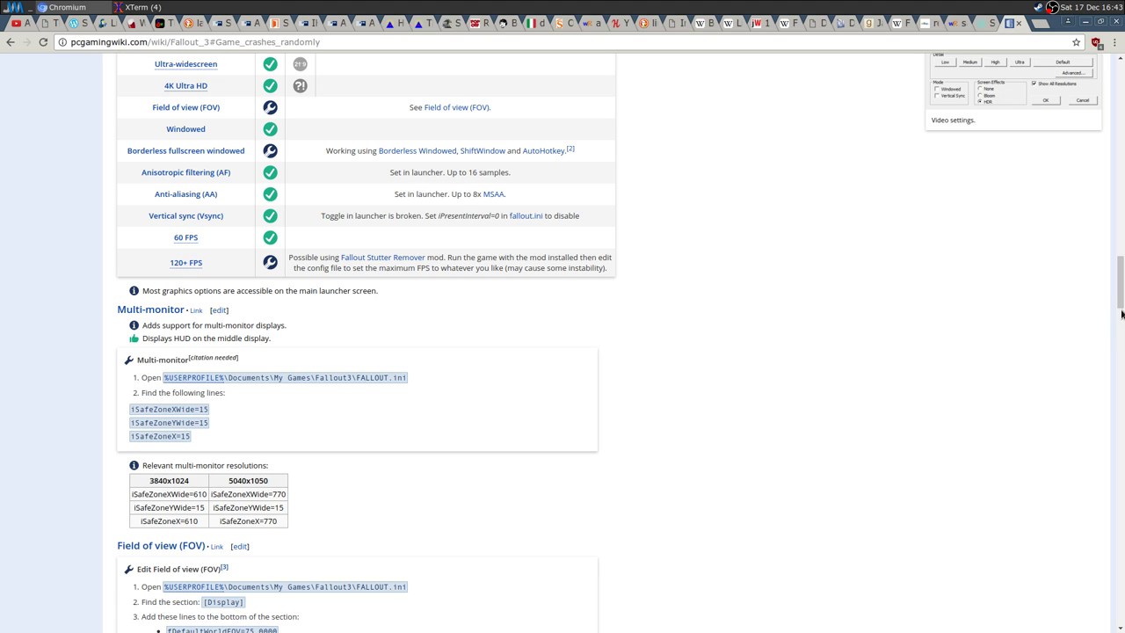
drag(1122, 314, 1122, 118)
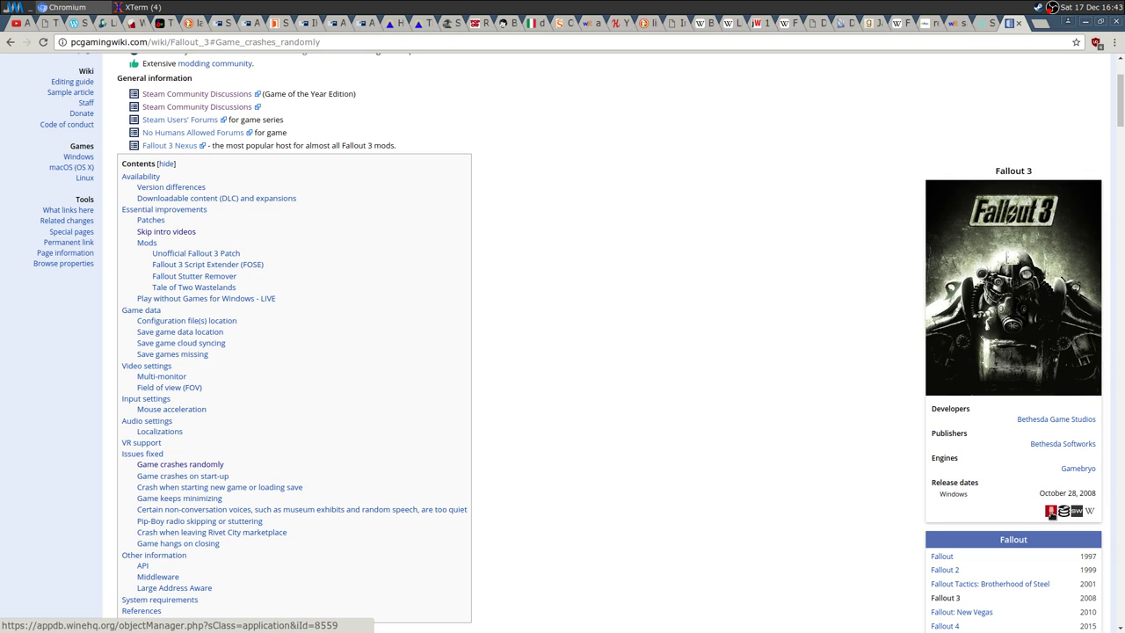
click(1051, 514)
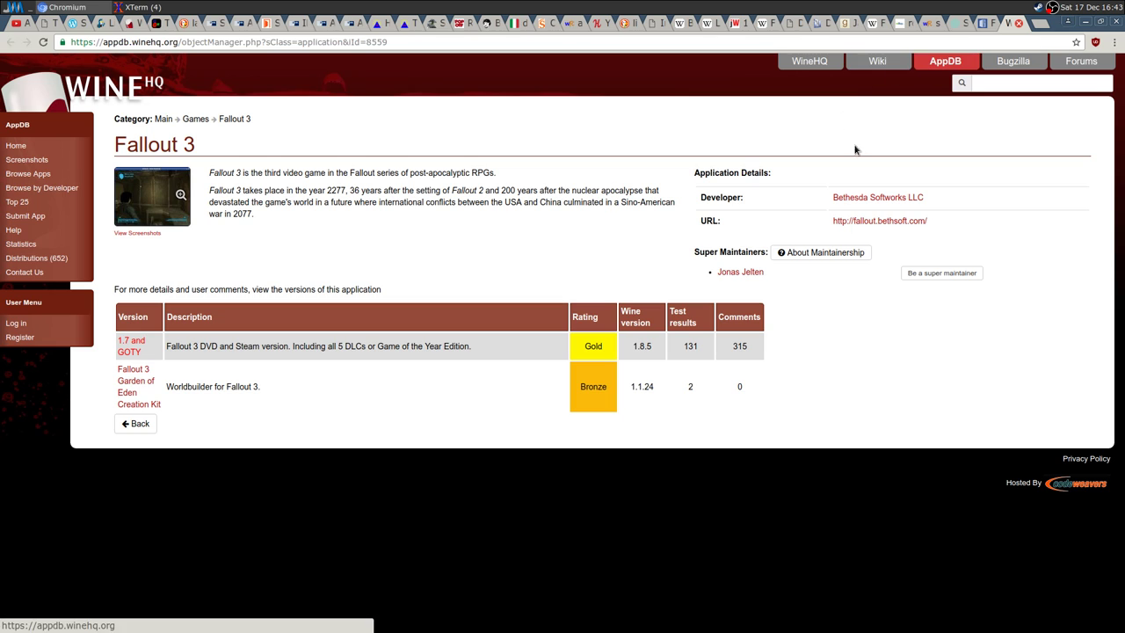
click(1020, 25)
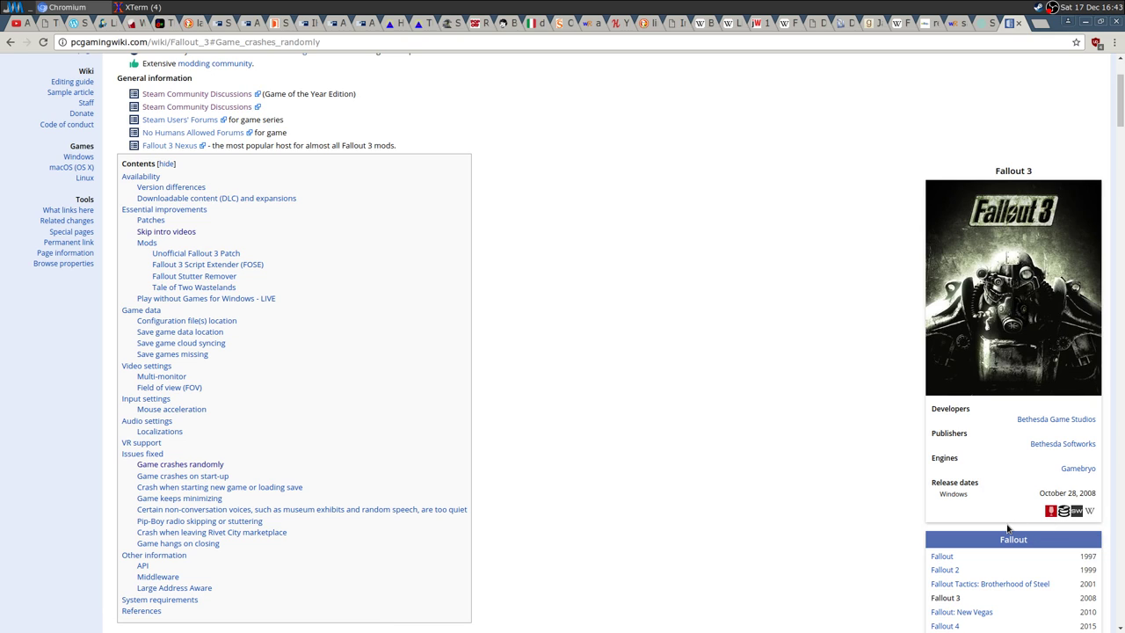
Look up the vertical sync note in the video settings section of PCGamingWiki's Fallout 3 page.
scroll(820, 425, up, 3)
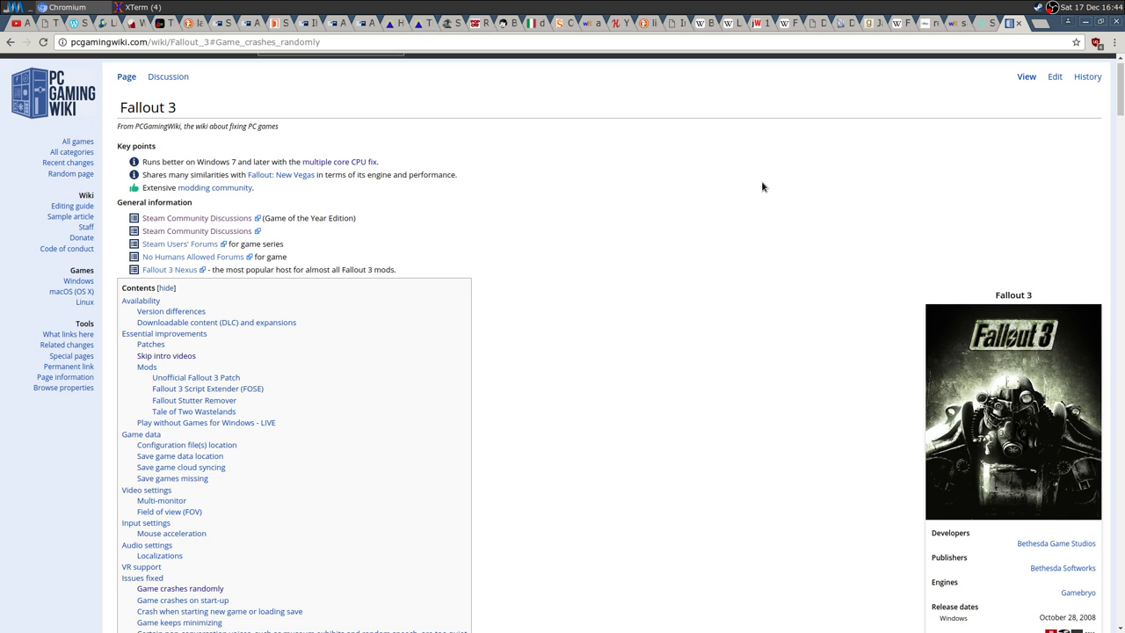
scroll(761, 307, down, 10)
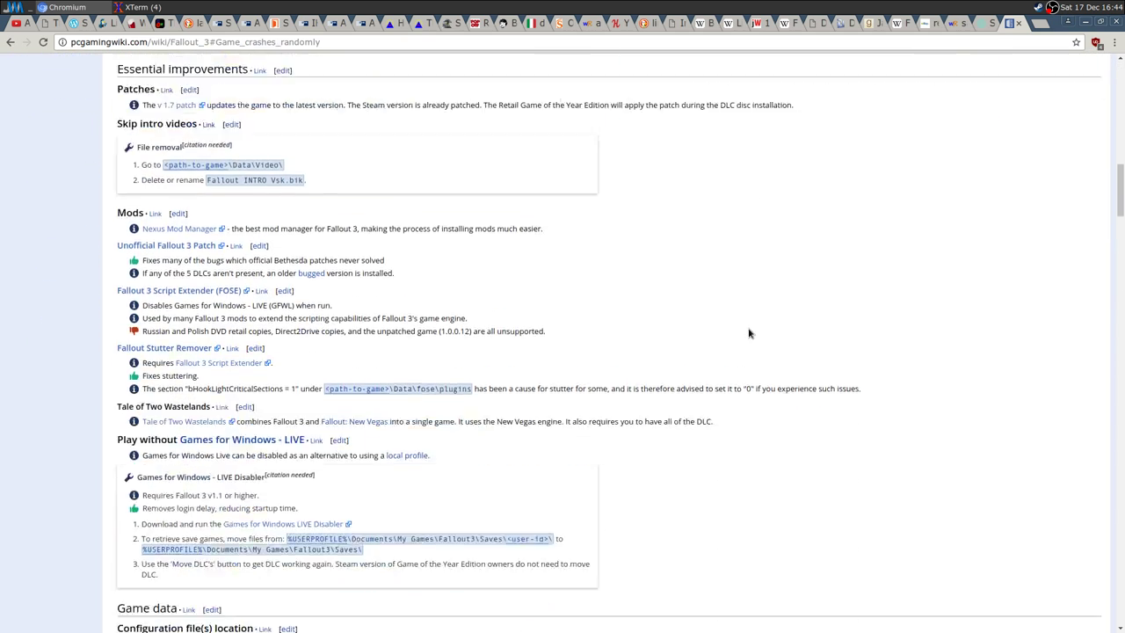
scroll(749, 333, down, 15)
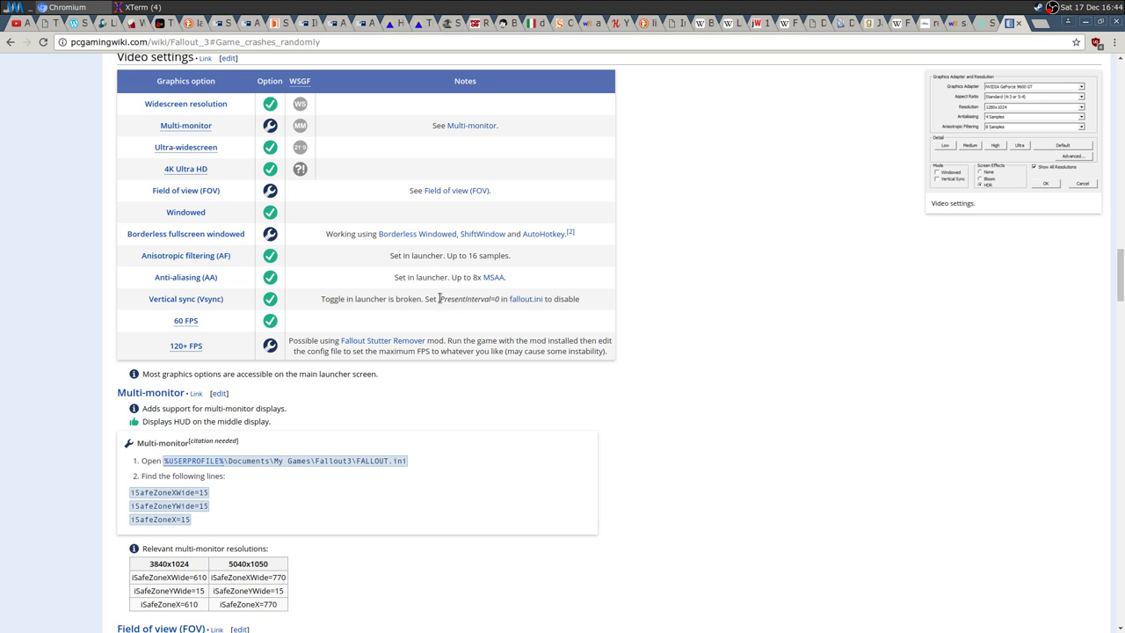
Switch to XTerm and open Documents/My Games/Fallout3/FALLOUT.INI in Mousepad from the empty terminal.
click(155, 7)
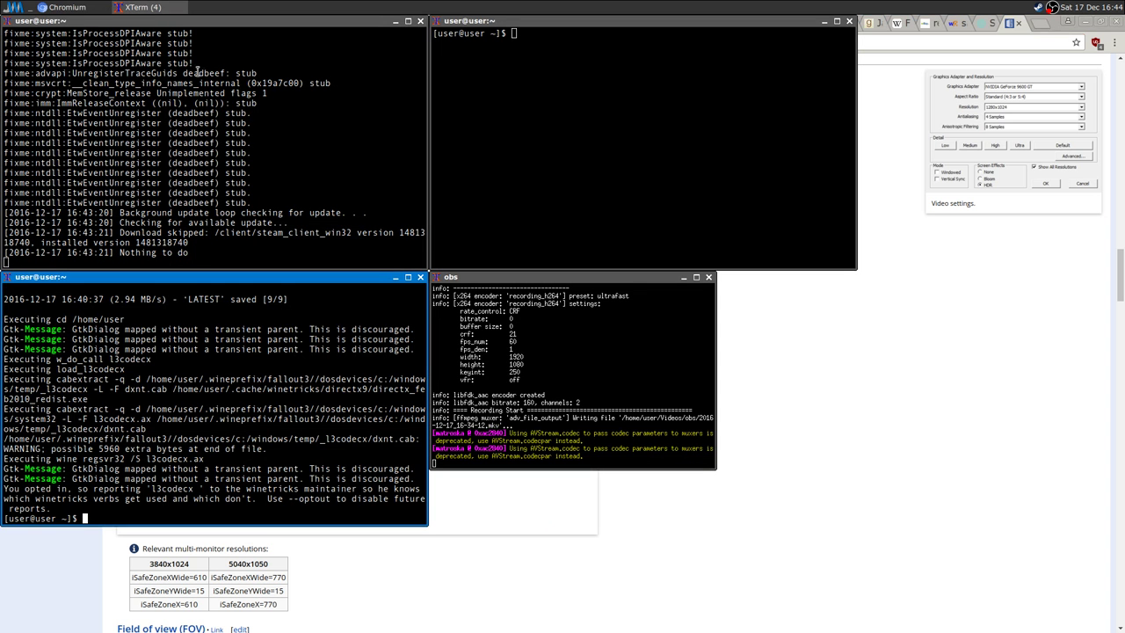
click(685, 282)
key(Up)
key(BackSpace)
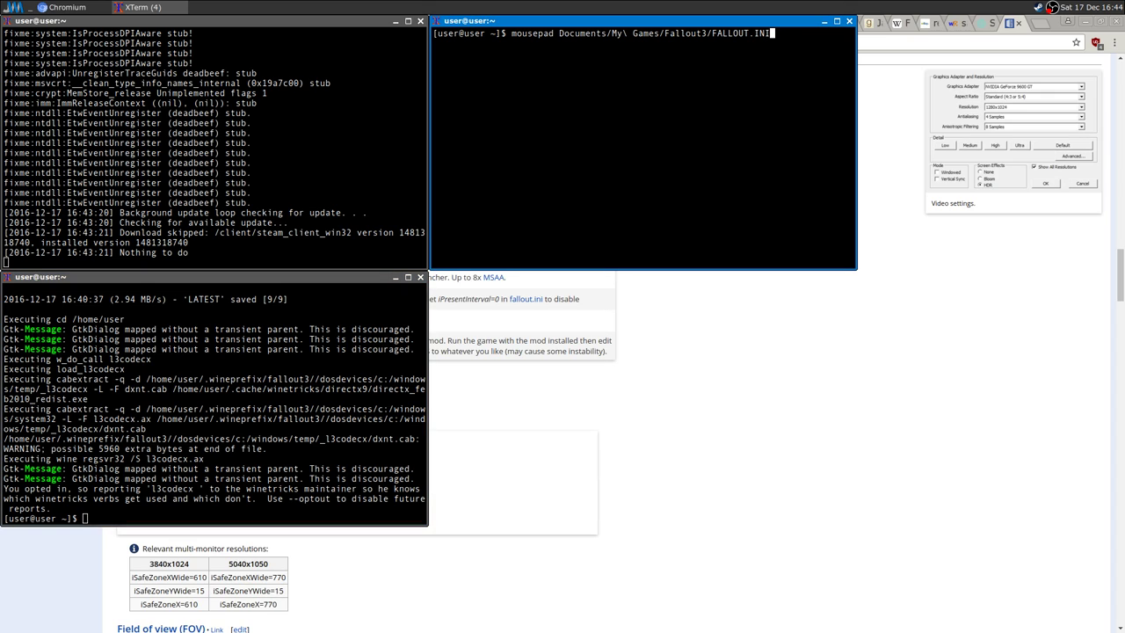
key(ctrl+Left)
key(ctrl+Left)
key(ctrl+Left)
key(ctrl+Left)
key(ctrl+Left)
key(ctrl+Left)
key(ctrl+Left)
key(Right)
key(Right)
key(Right)
key(Right)
key(Right)
key(Right)
key(Right)
key(Left)
key(Left)
key(Left)
key(Left)
key(Left)
key(Left)
key(Right)
key(Right)
key(Right)
key(Right)
key(Right)
key(Right)
key(Right)
key(Right)
key(Right)
key(Right)
key(Right)
key(Right)
key(Right)
key(Right)
key(Right)
key(Right)
key(Right)
key(Right)
key(Right)
key(Right)
key(Right)
key(Right)
key(Right)
key(Right)
key(Right)
key(Right)
key(Right)
key(Right)
key(Right)
key(Right)
key(Right)
key(Right)
key(Right)
key(Right)
key(Right)
key(Right)
key(Right)
key(Right)
key(Right)
key(Right)
key(Right)
key(Right)
key(Right)
key(Right)
key(Right)
key(Return)
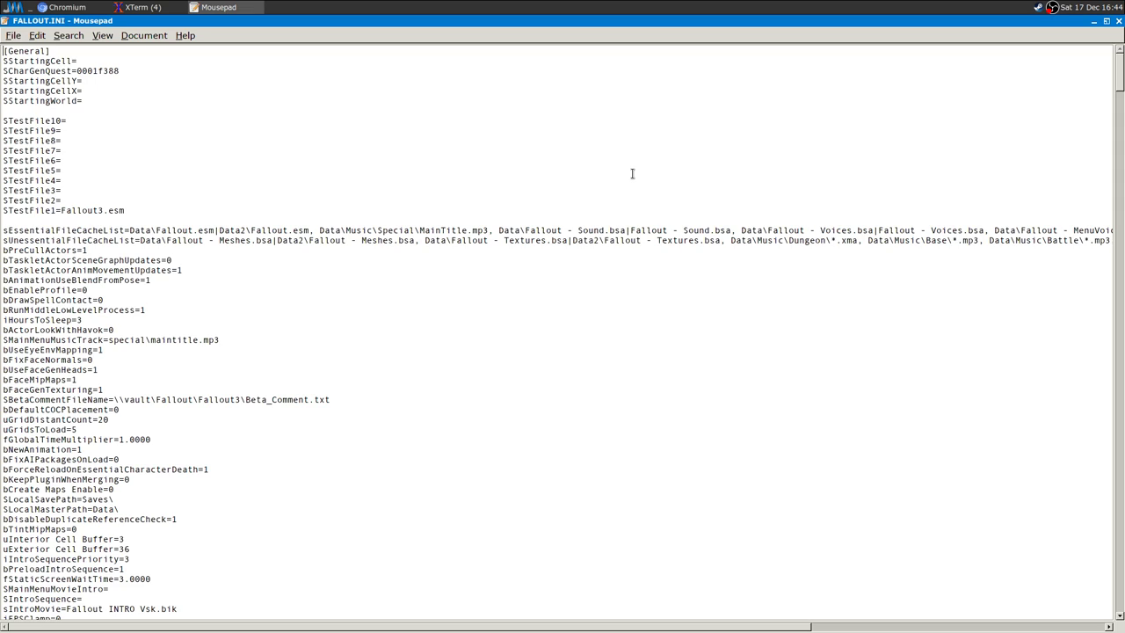
Search FALLOUT.INI for "iPresent", checking the setting's spelling against the vertical sync note in Chromium.
key(ctrl+f)
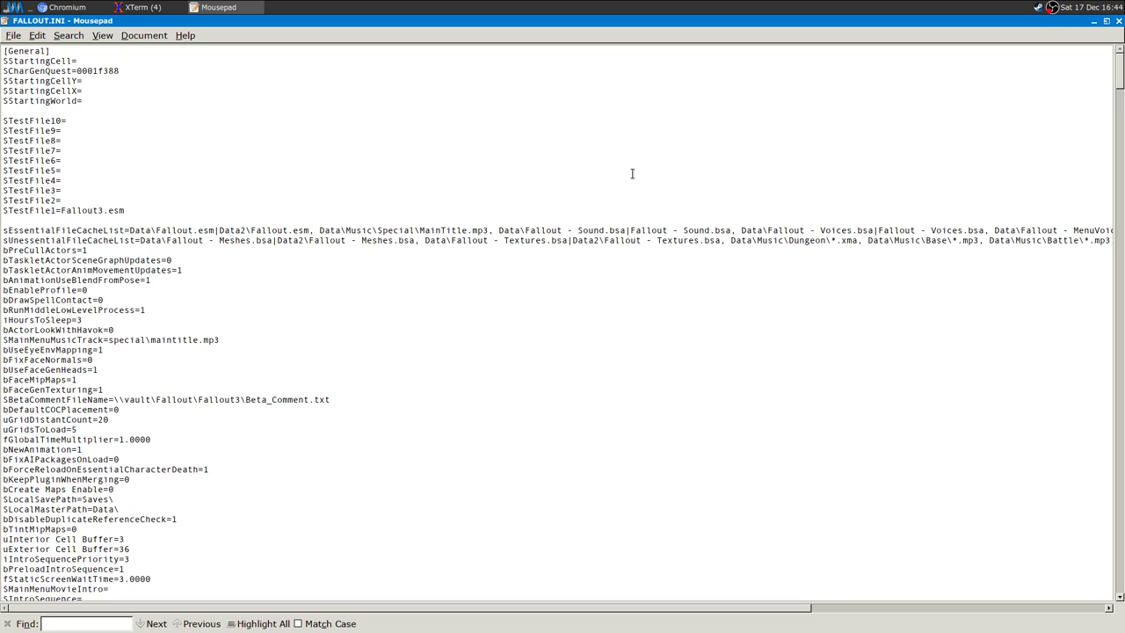
text(iPreven)
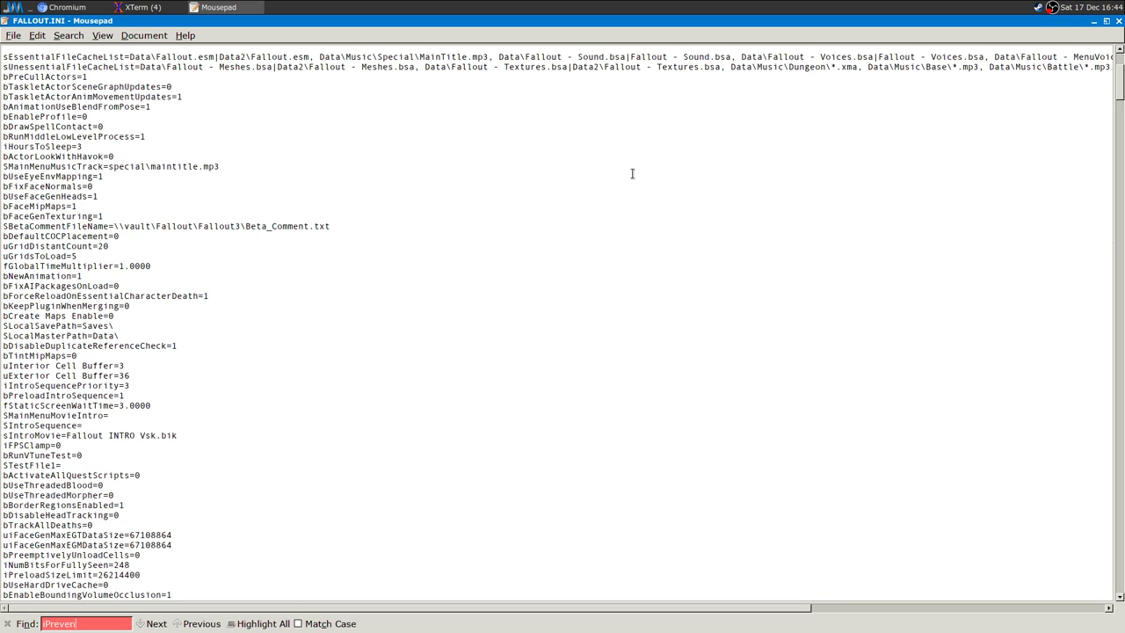
key(BackSpace)
key(BackSpace)
key(BackSpace)
key(BackSpace)
key(BackSpace)
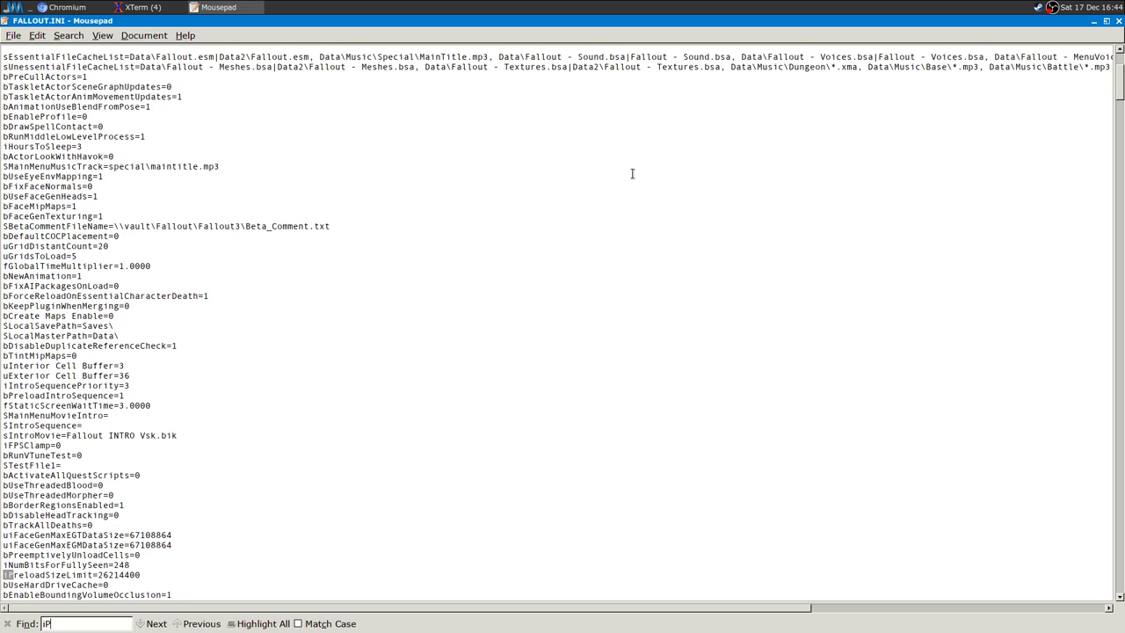
key(BackSpace)
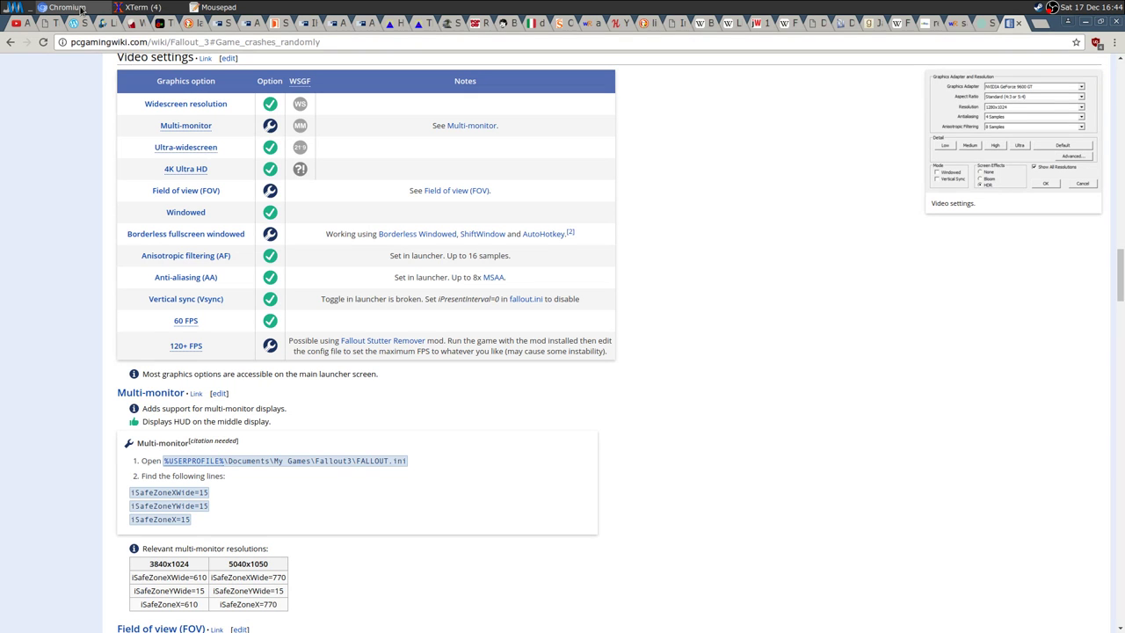
click(83, 10)
key(alt+Tab)
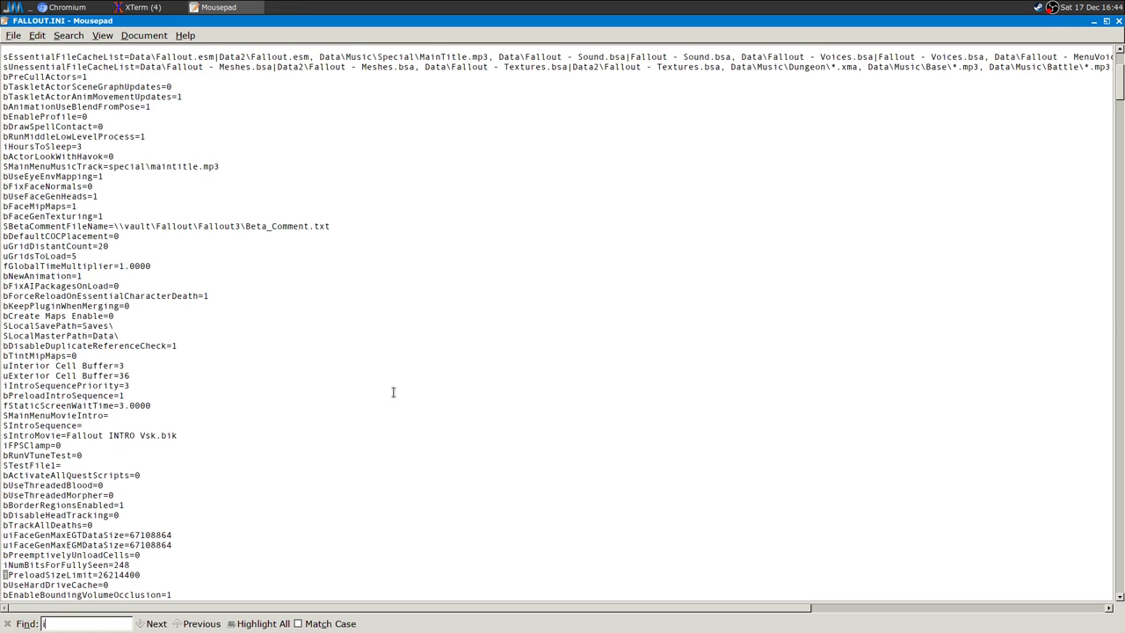
text(iPresent)
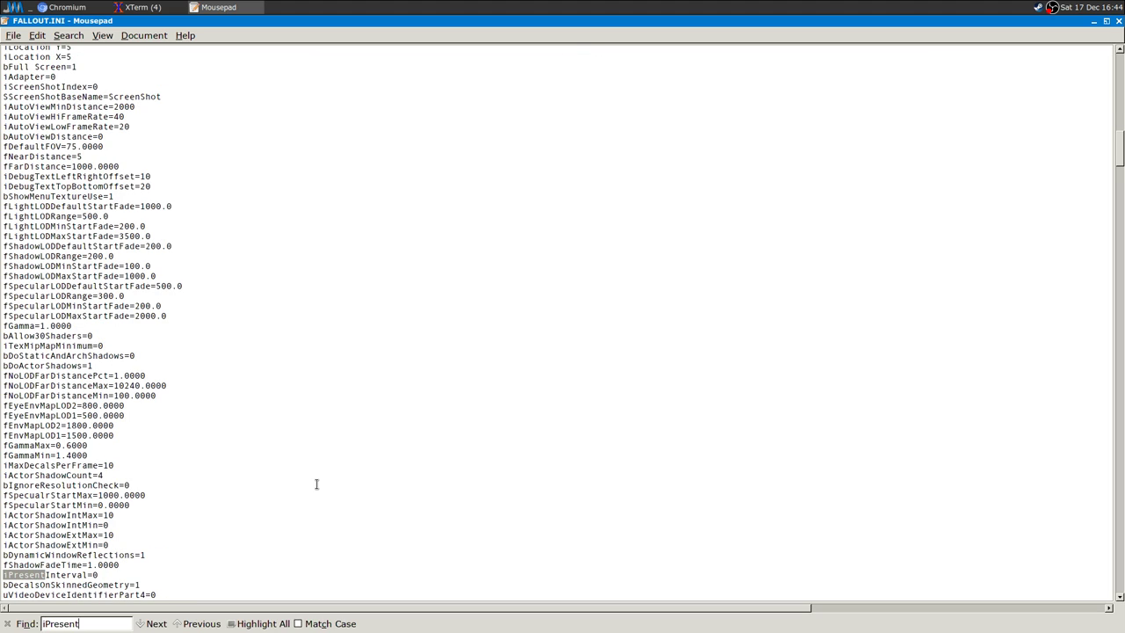
Highlight the iPresentInterval setting in FALLOUT.INI and place the cursor at its value.
click(46, 575)
drag(4, 579, 92, 580)
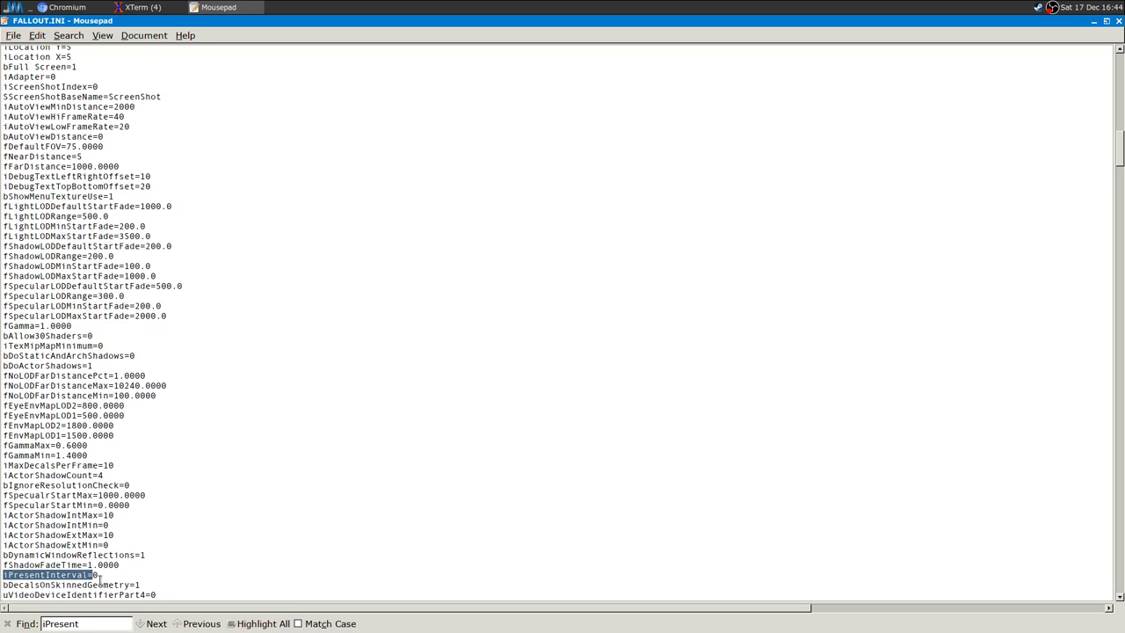
click(96, 576)
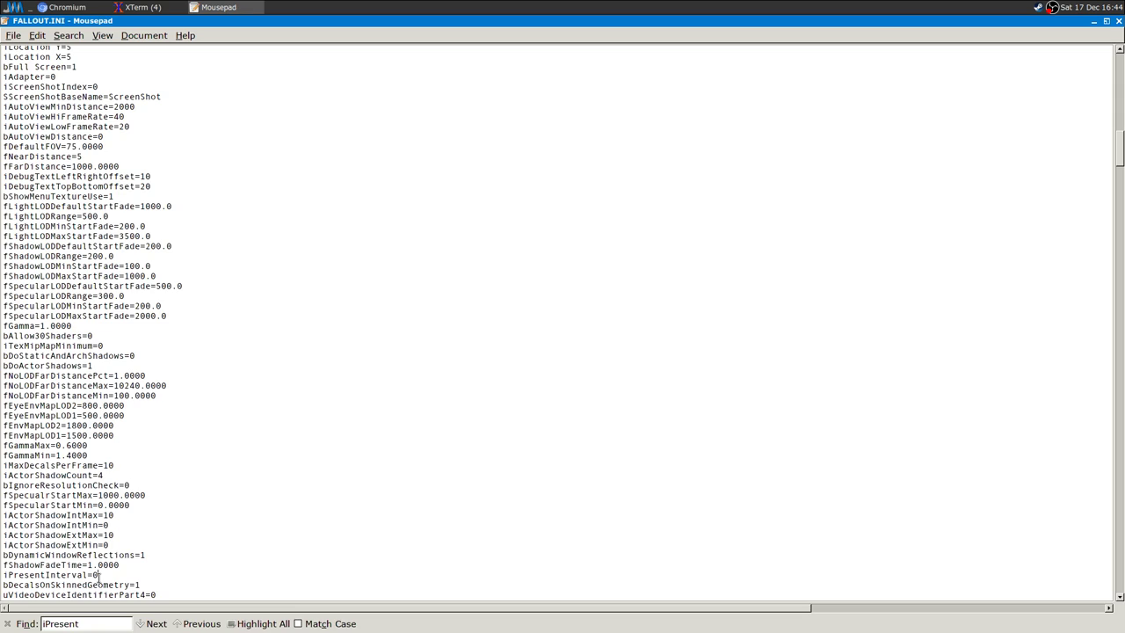
drag(100, 576, 100, 577)
Switch to Chromium and read the Multiple Core CPU Fix under "Game crashes randomly" in the fixed issues section.
click(84, 11)
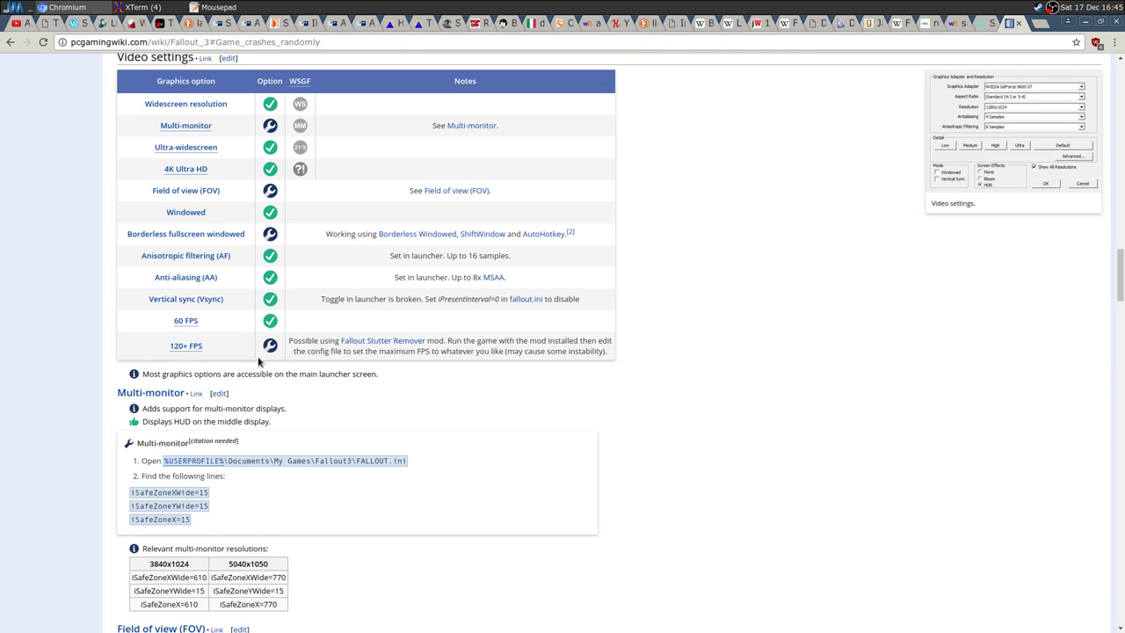
scroll(88, 405, down, 5)
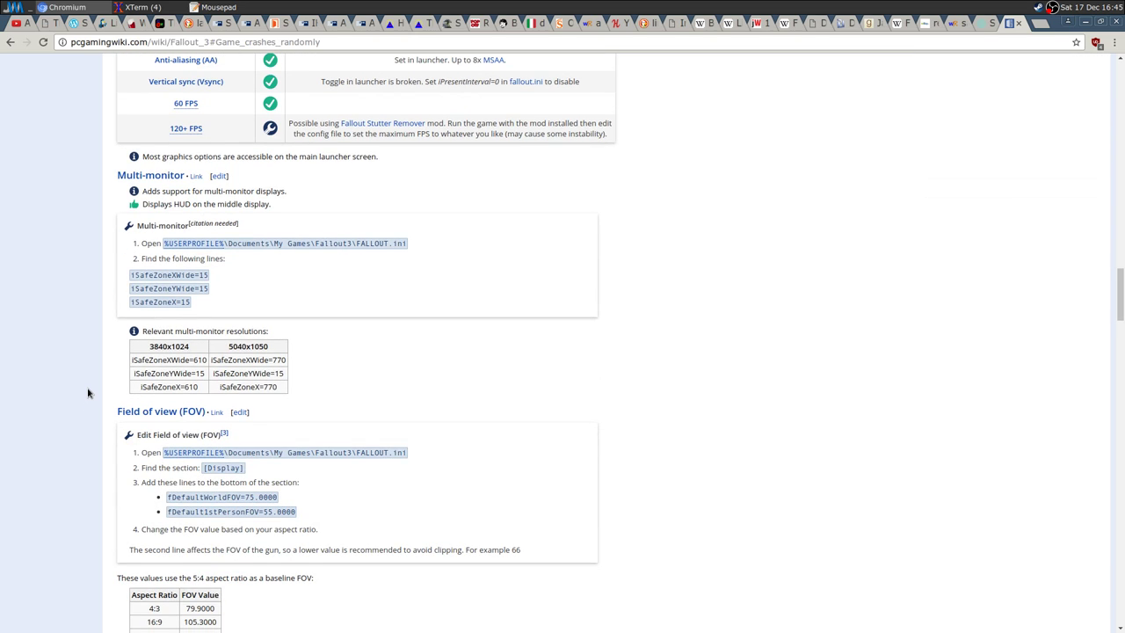
scroll(88, 393, down, 9)
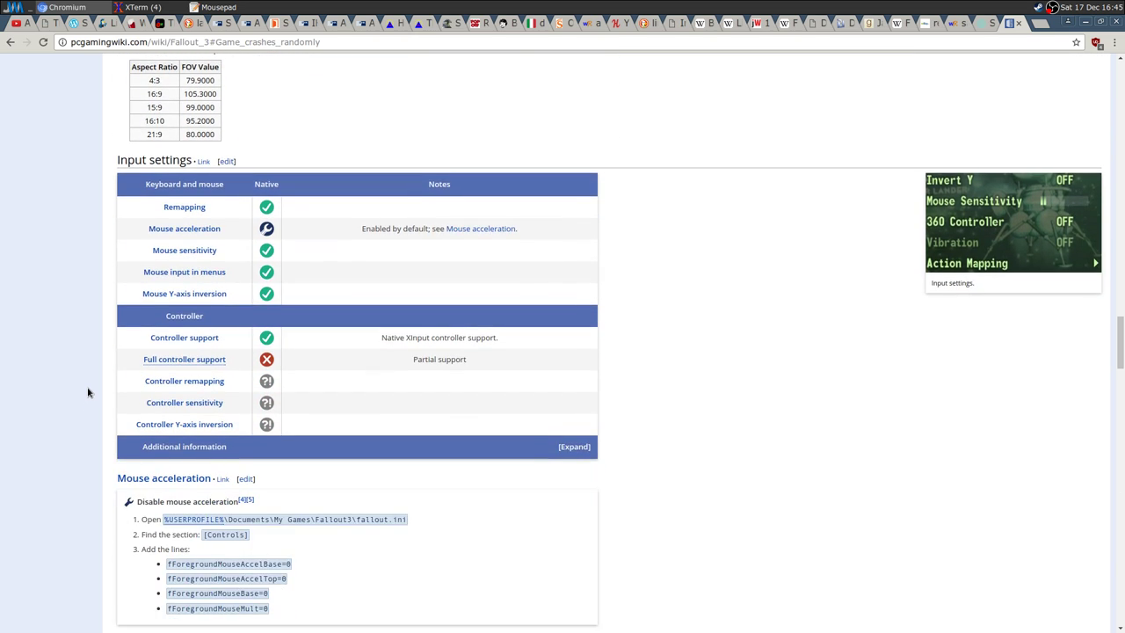
scroll(88, 388, down, 10)
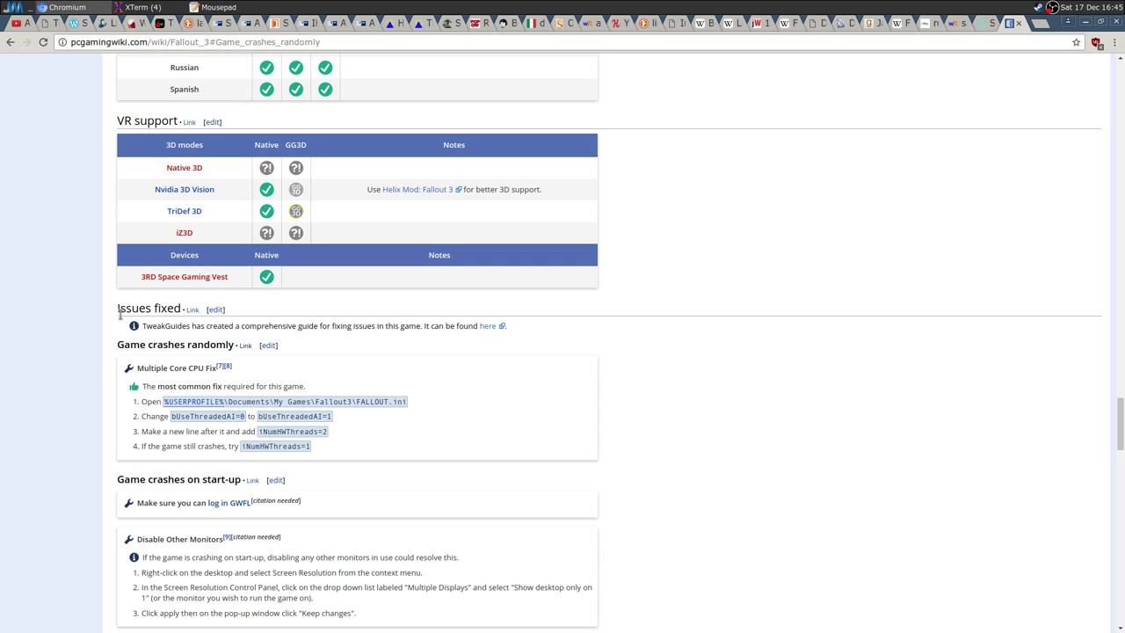
drag(117, 345, 235, 345)
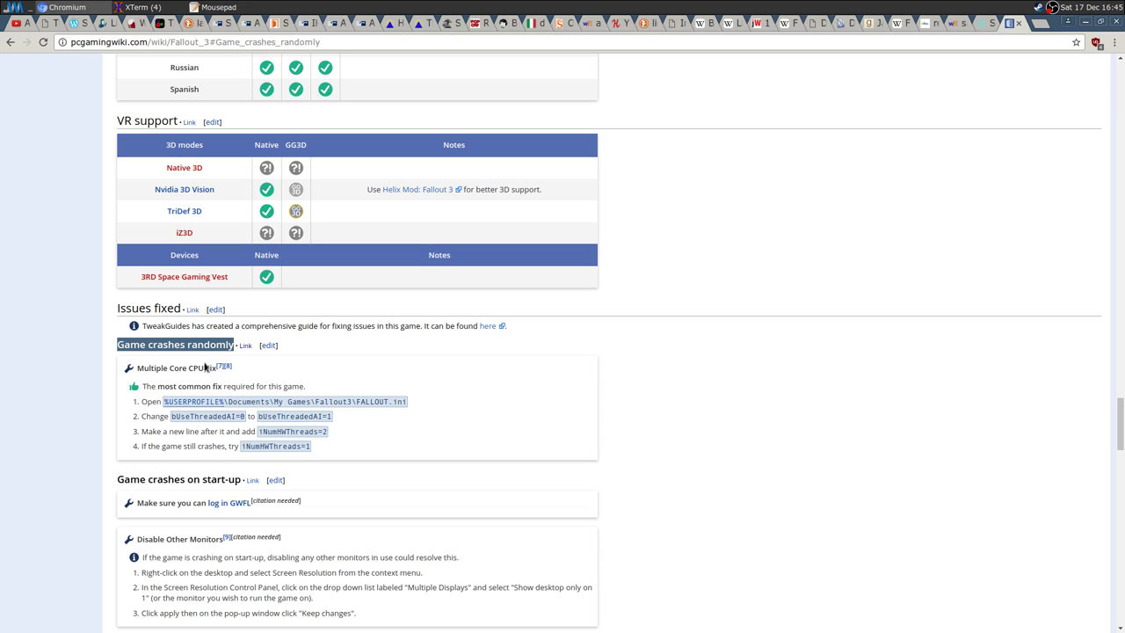
click(322, 360)
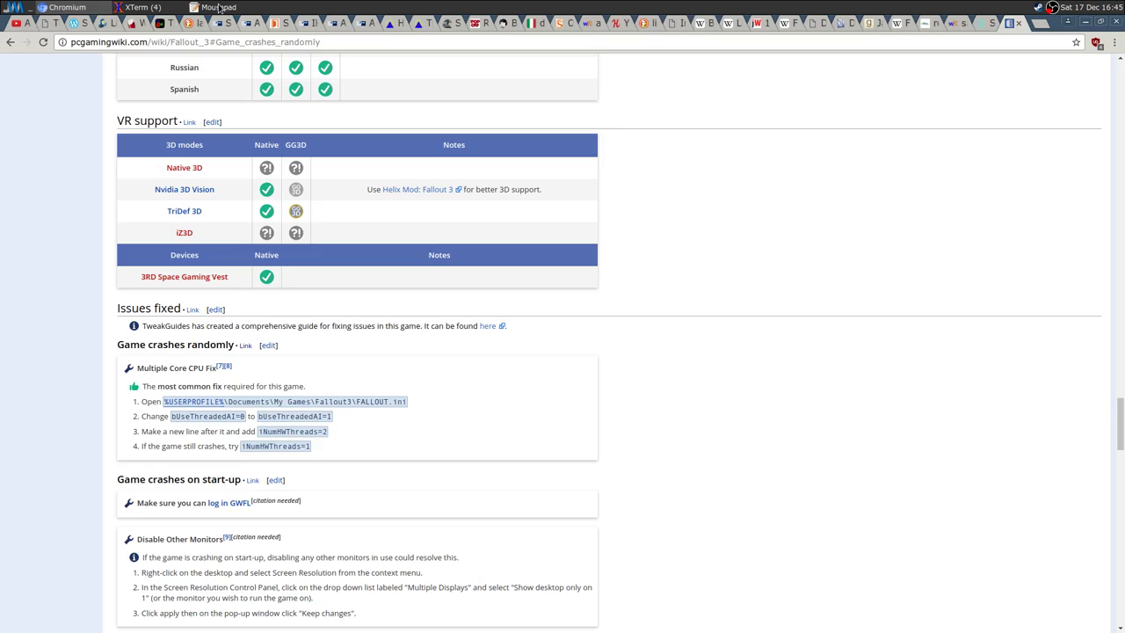
Switch to Mousepad and search FALLOUT.INI for "bUseThreadedA".
click(220, 8)
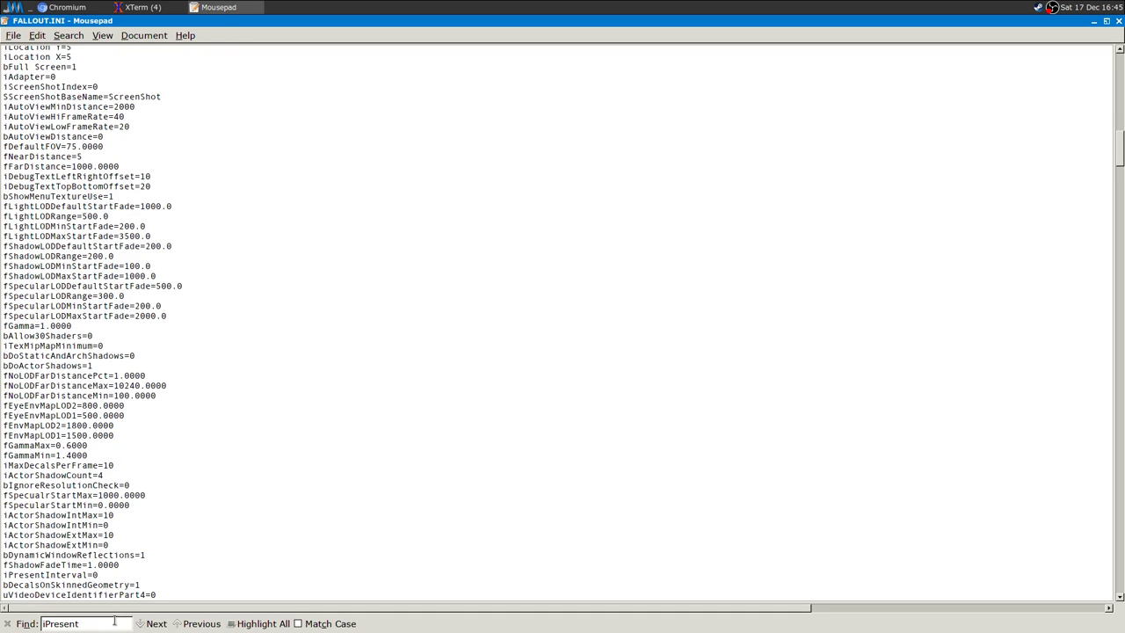
drag(109, 624, 44, 624)
key(BackSpace)
text(bUseTh)
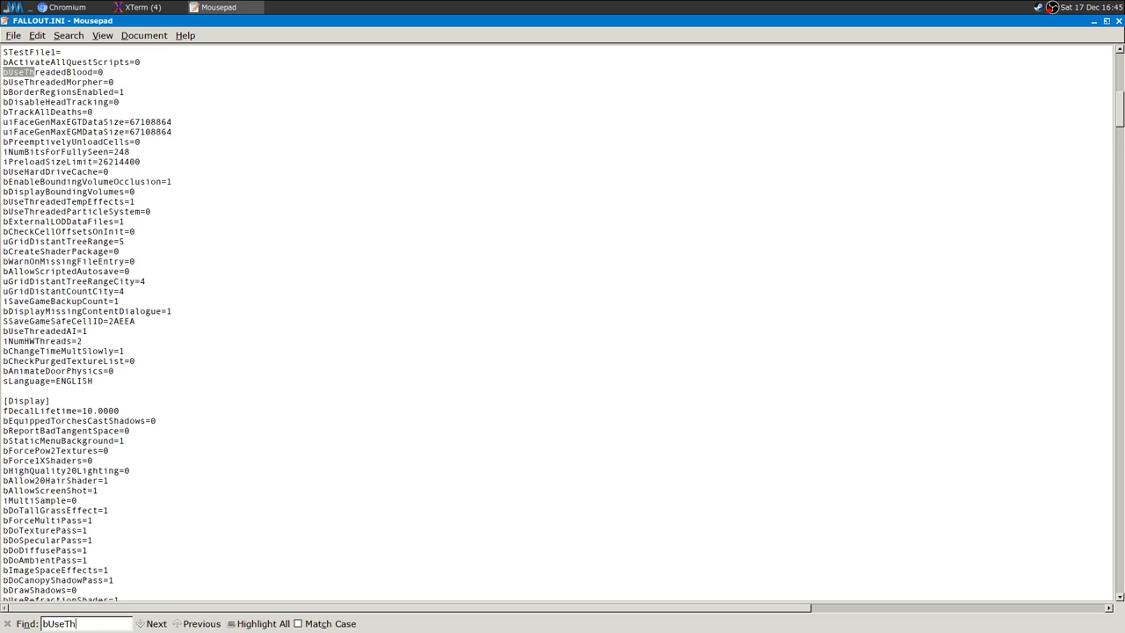
text(readedA)
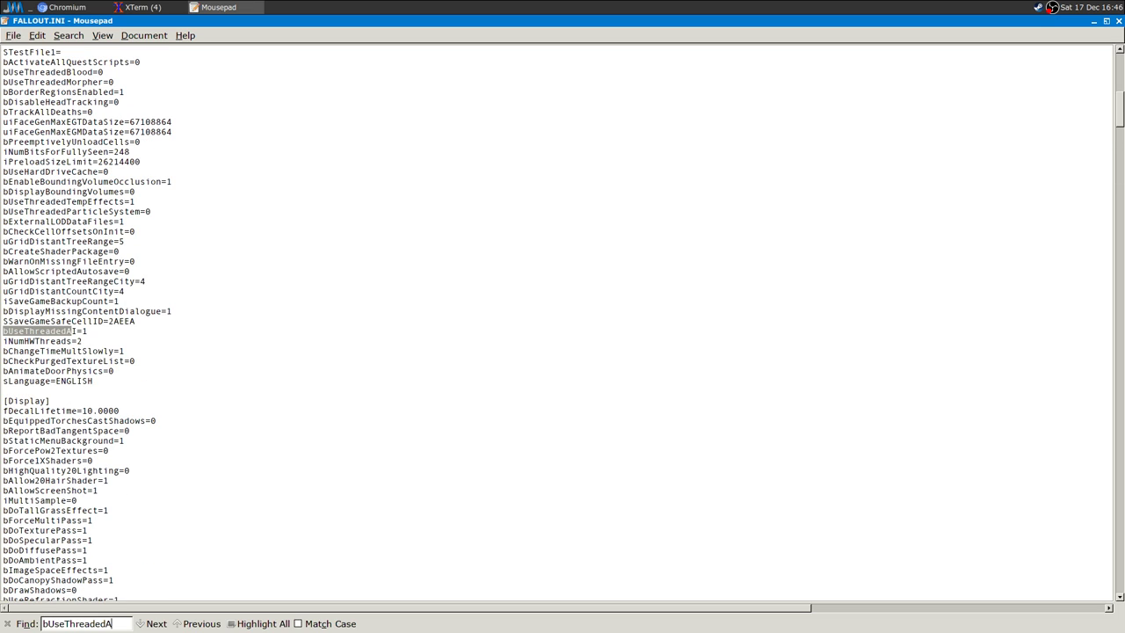
Set bUseThreadedAI to 1 in FALLOUT.INI.
click(72, 334)
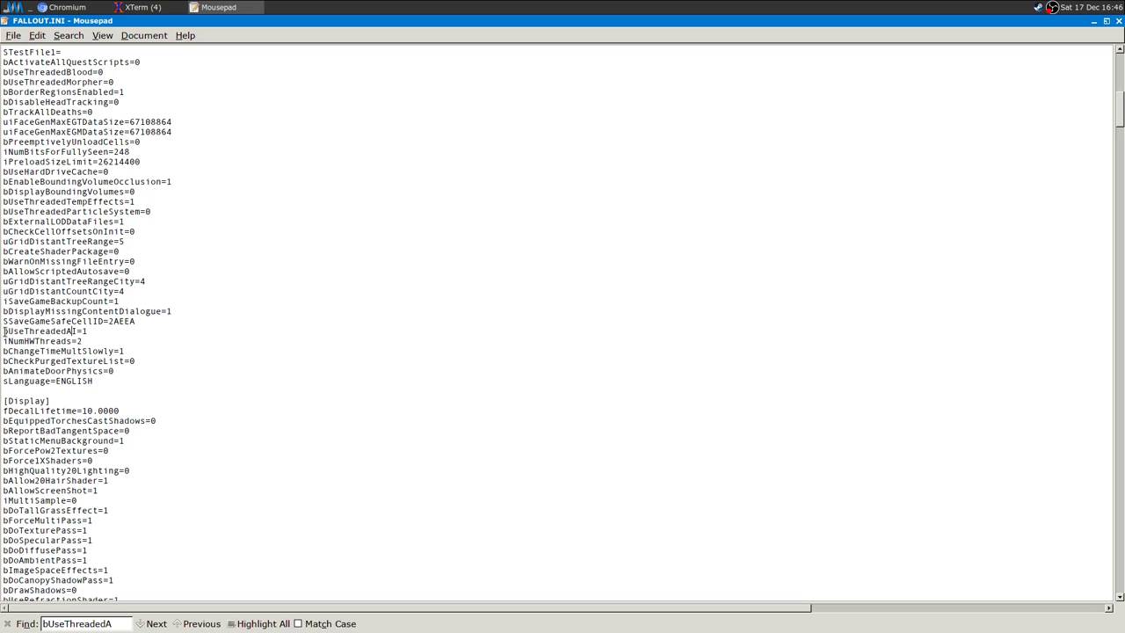
click(88, 331)
key(BackSpace)
text(1)
Highlight the iNumHWThreads line below bUseThreadedAI, and both multicore lines together, to review the crash fix.
drag(6, 342, 81, 343)
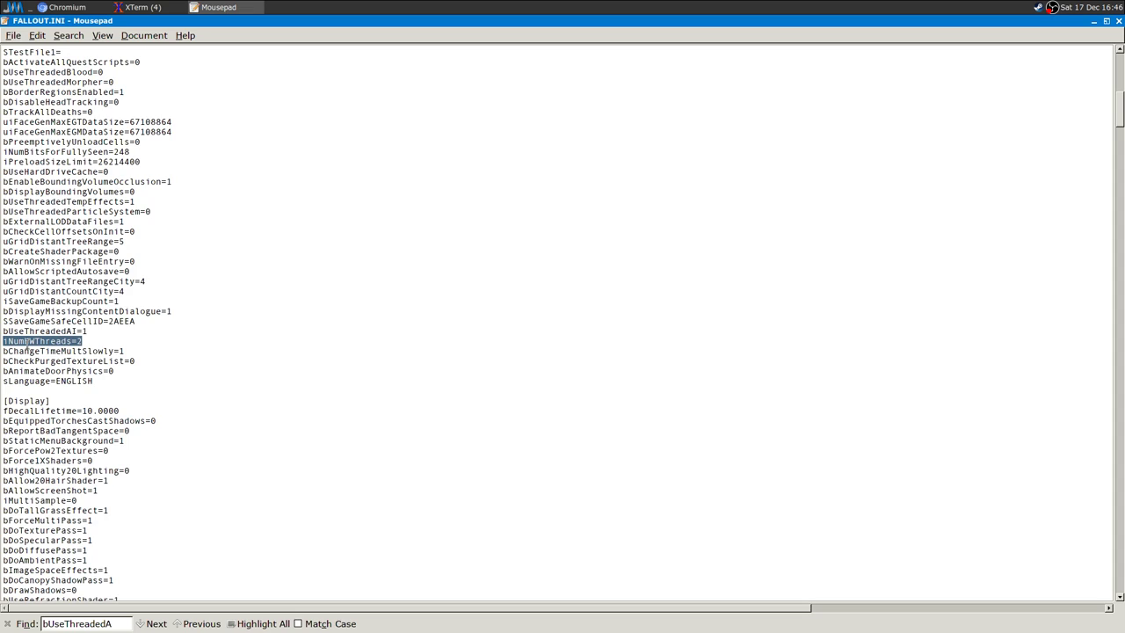
click(18, 343)
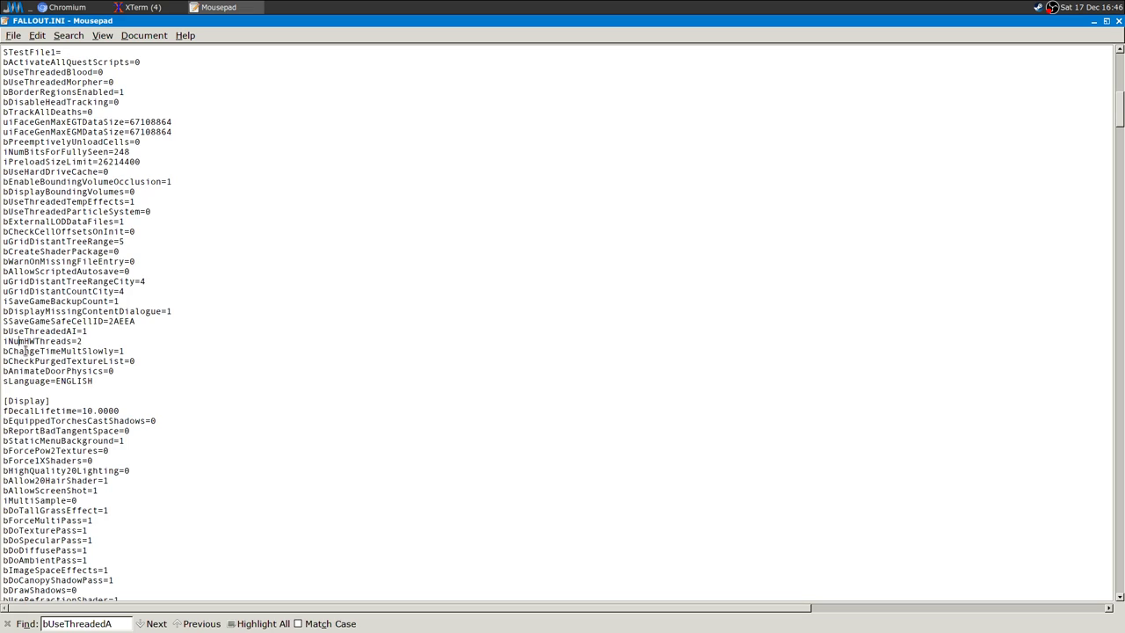
click(82, 342)
drag(2, 333, 87, 348)
click(93, 333)
Switch to Chromium and return to the beginning of the Fallout 3 wiki page.
click(83, 7)
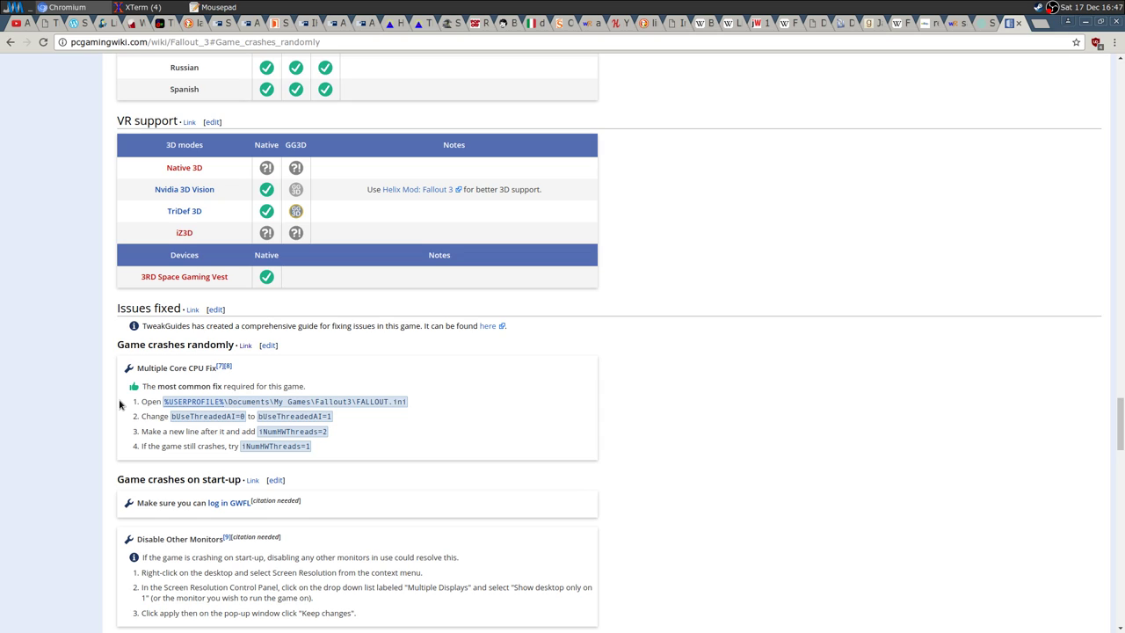
drag(1121, 415, 1105, 74)
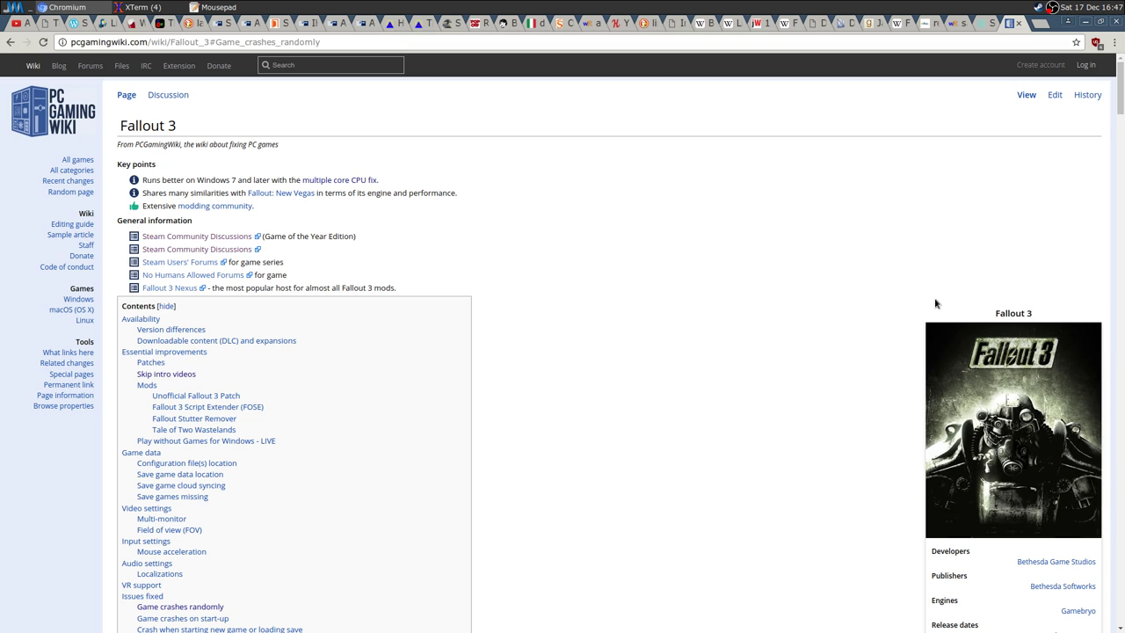
Switch to XTerm, clear the idle terminal and enter "WINEPREFIX=~/.wineprefix/fallout3/ winetricks -q quartz l3codecx" without running it.
click(159, 8)
key(ctrl+l)
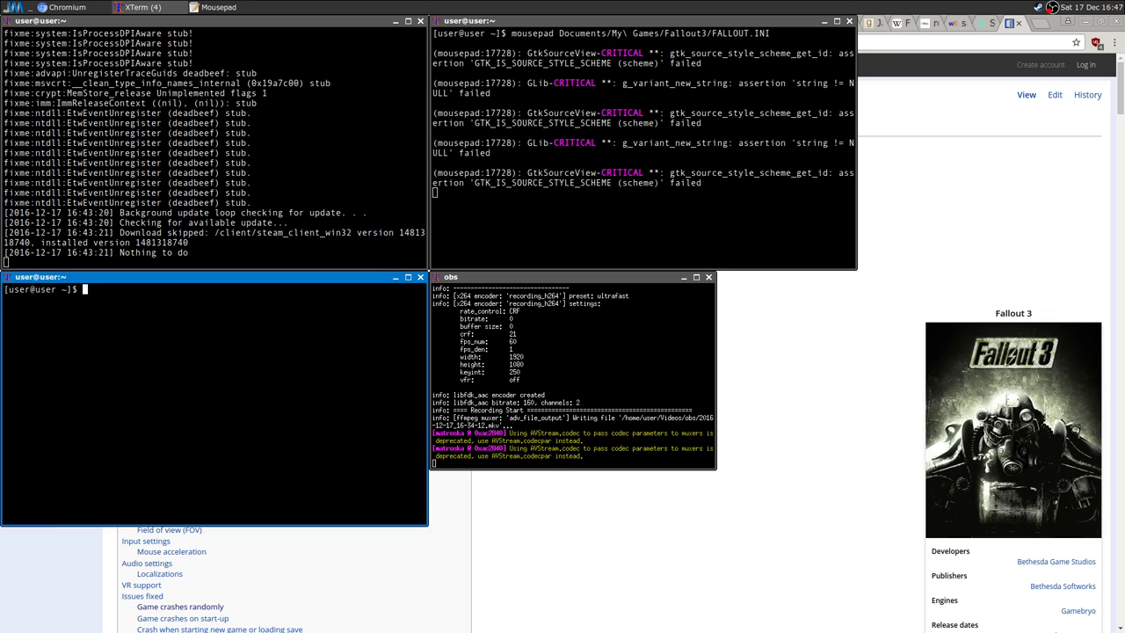
text(WINEPREFIX=~/.wineprefix/fallout3/ winetricks -q qartz)
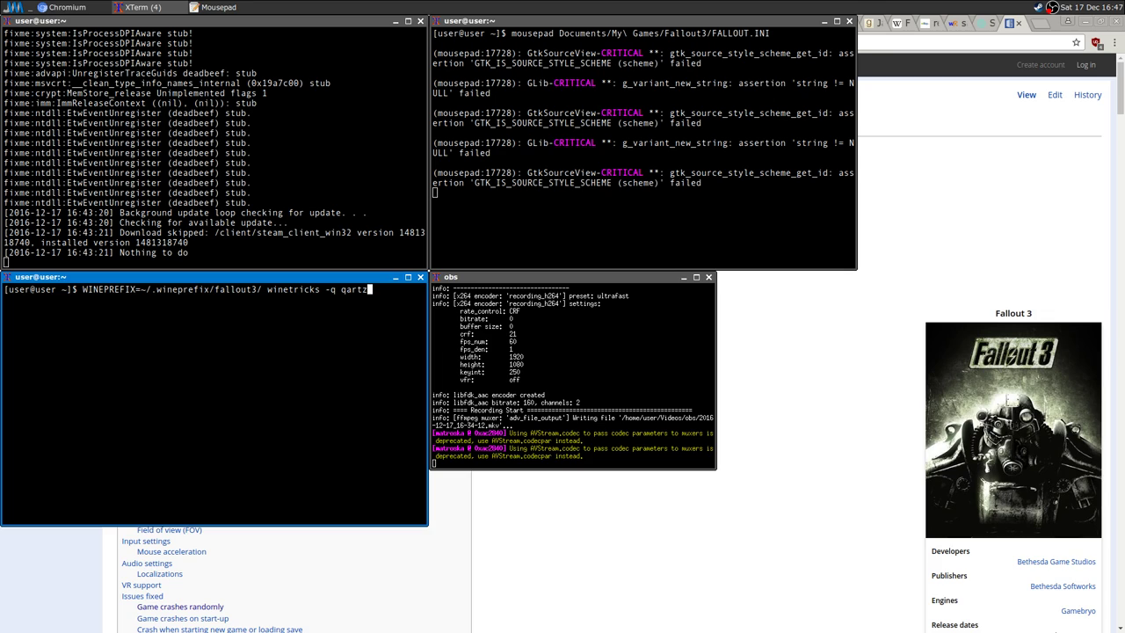
key(Left)
key(Left)
key(Left)
key(Left)
text(u)
key(Right)
key(Right)
key(Right)
key(Right)
text(l3)
text(decx)
Move the text cursor back to winetricks in the unexecuted command and minimize the obs terminal window.
key(Left)
key(Left)
key(Left)
key(Left)
key(Left)
key(Left)
key(Left)
key(Left)
key(Left)
key(Left)
key(Left)
key(Left)
key(Left)
key(Left)
key(Left)
key(Left)
key(Left)
key(Left)
key(Left)
key(Left)
click(684, 278)
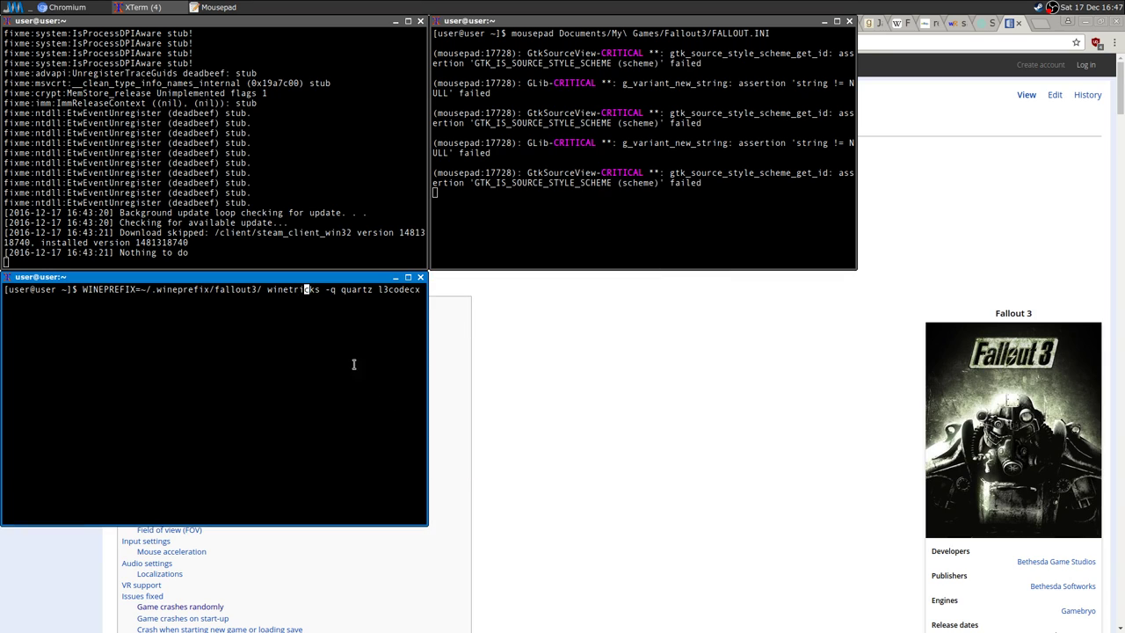